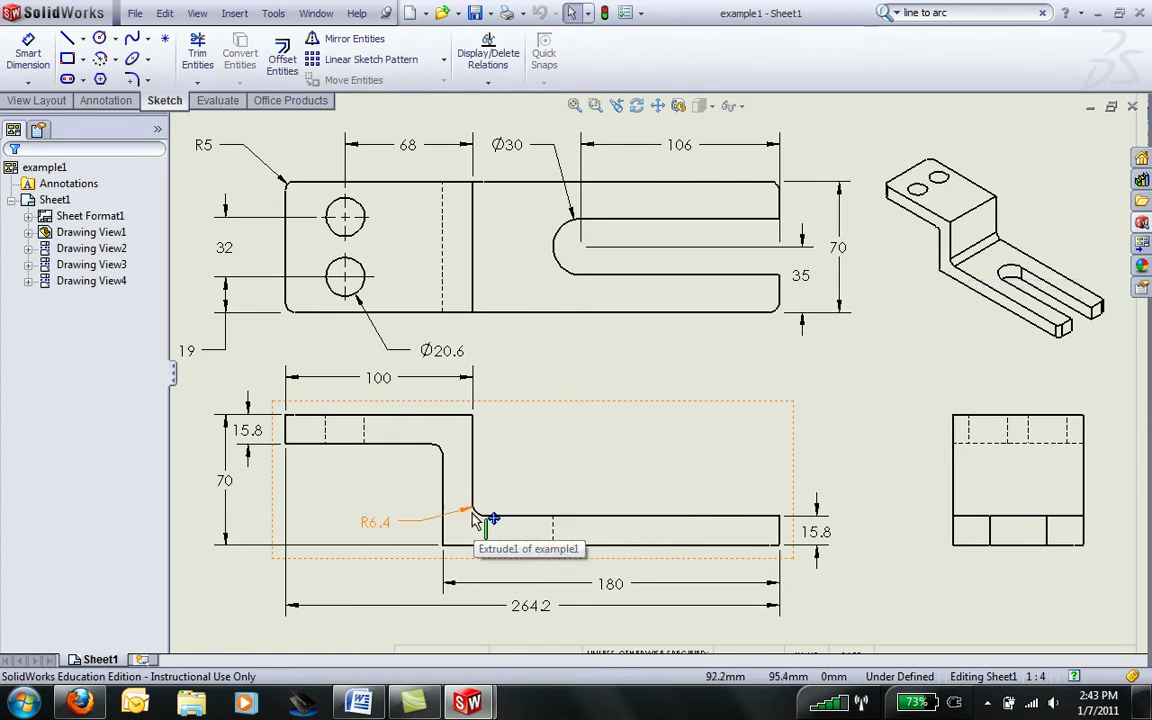
- Create a new part document and set its unit system to MMGS (millimeter, gram, second)
left_click(411, 14)
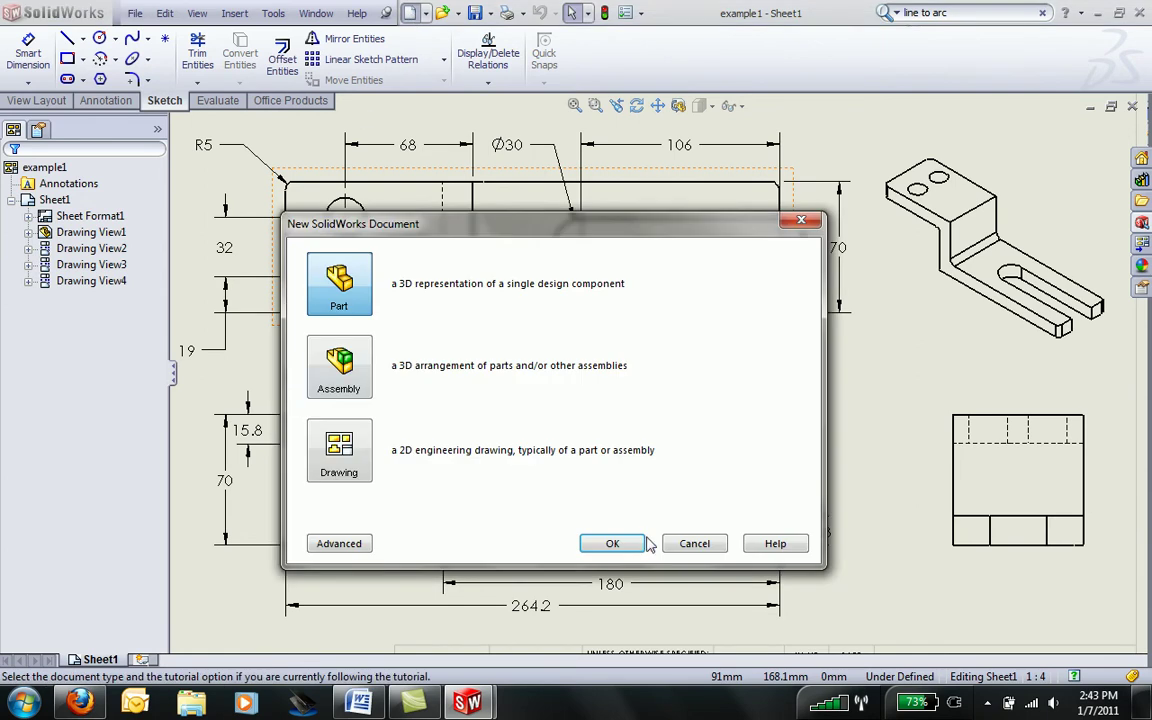
left_click(611, 543)
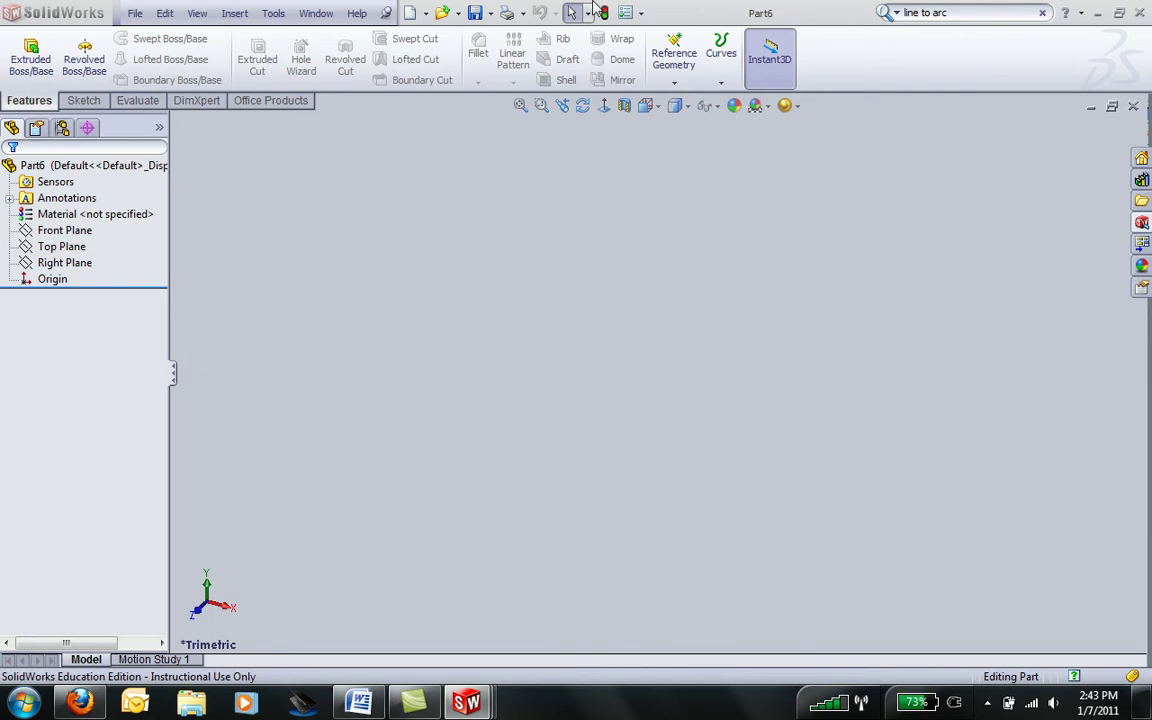
left_click(625, 13)
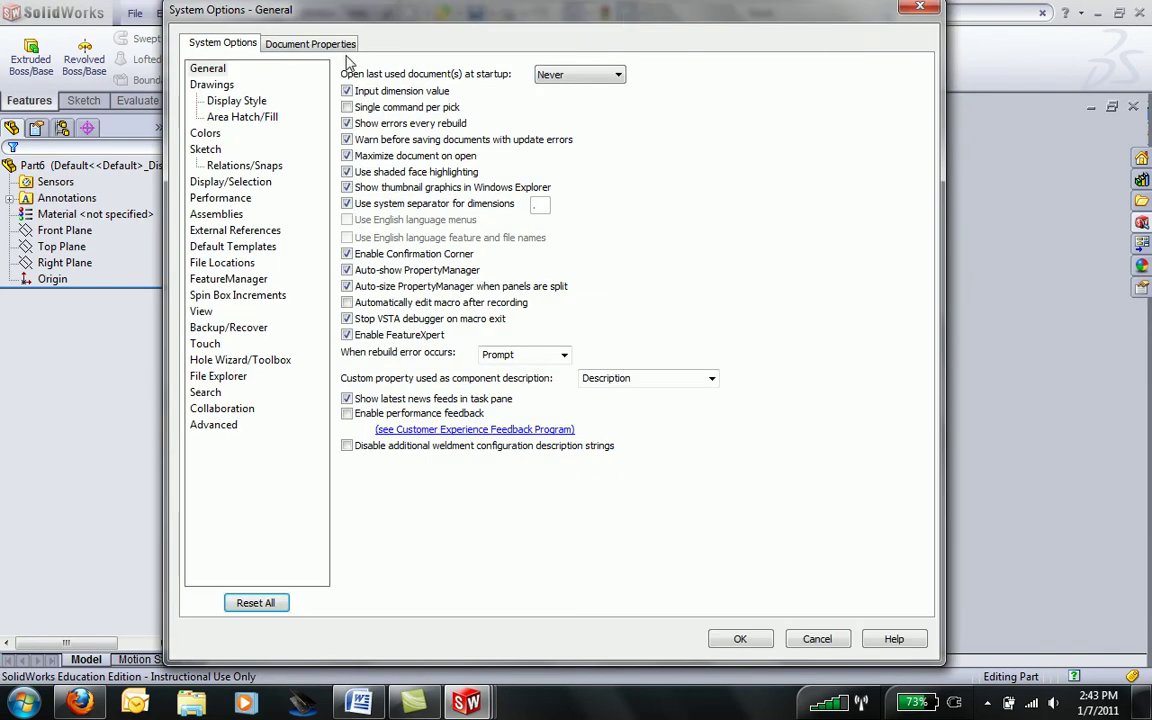
left_click(314, 44)
left_click(203, 183)
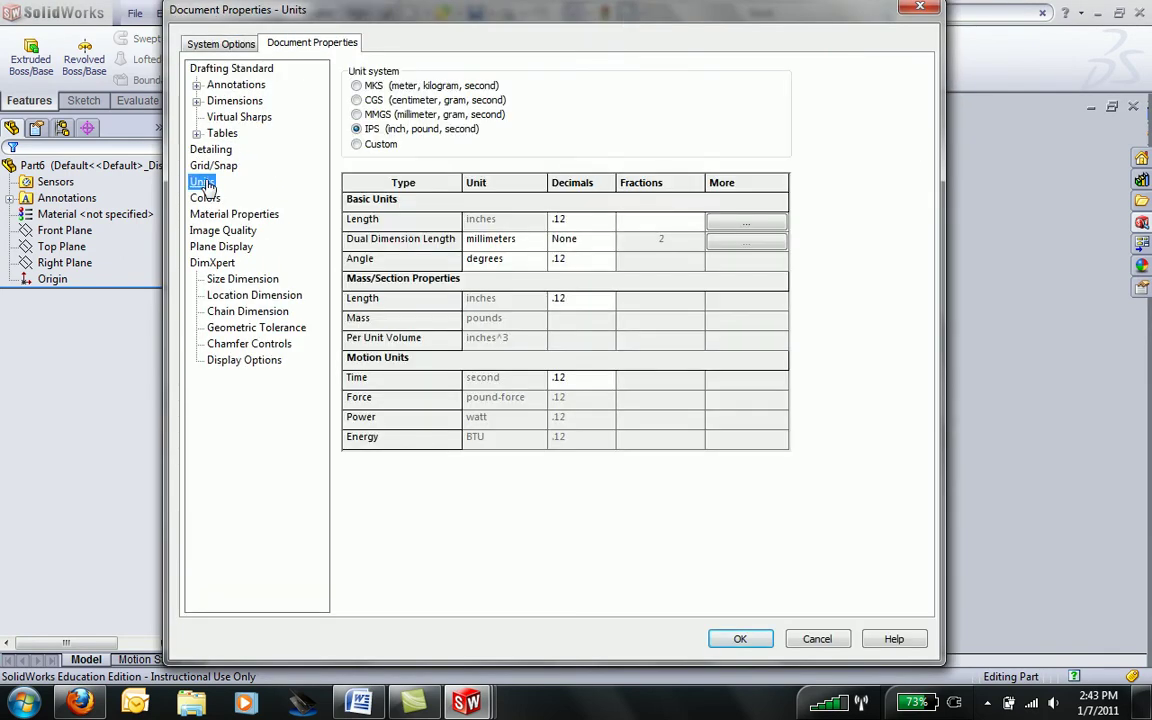
left_click(375, 116)
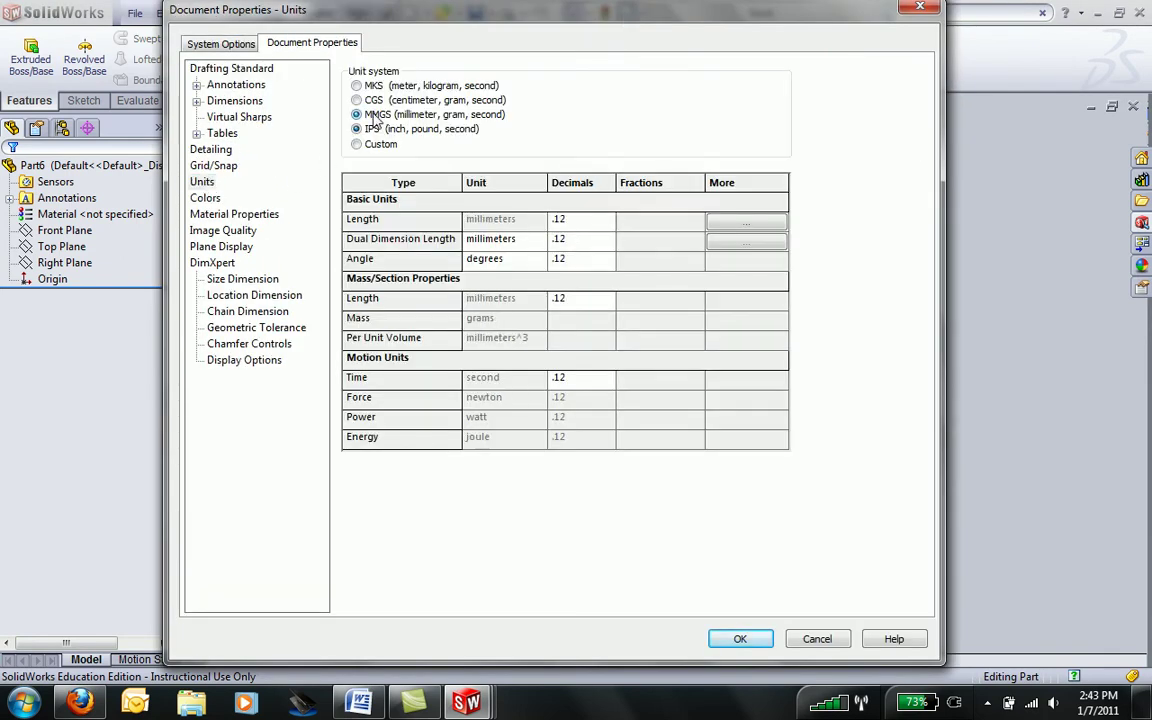
left_click(740, 639)
- Start a new sketch on the Front Plane
left_click(68, 248)
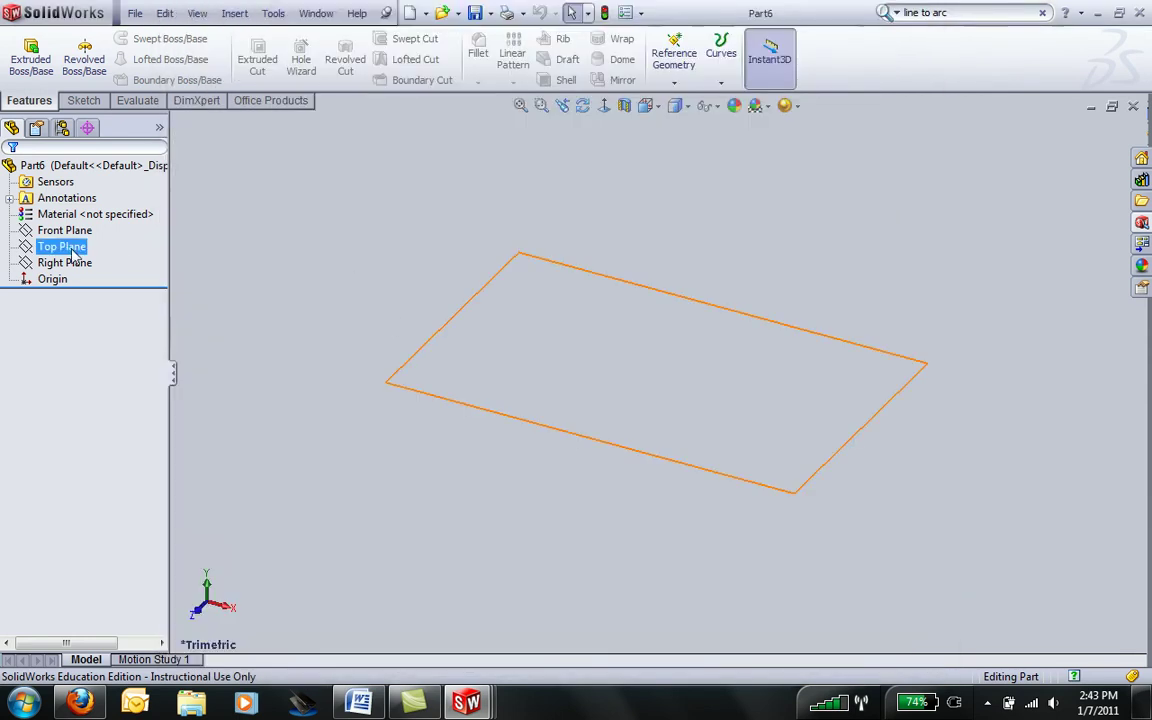
left_click(64, 231)
left_click(66, 233)
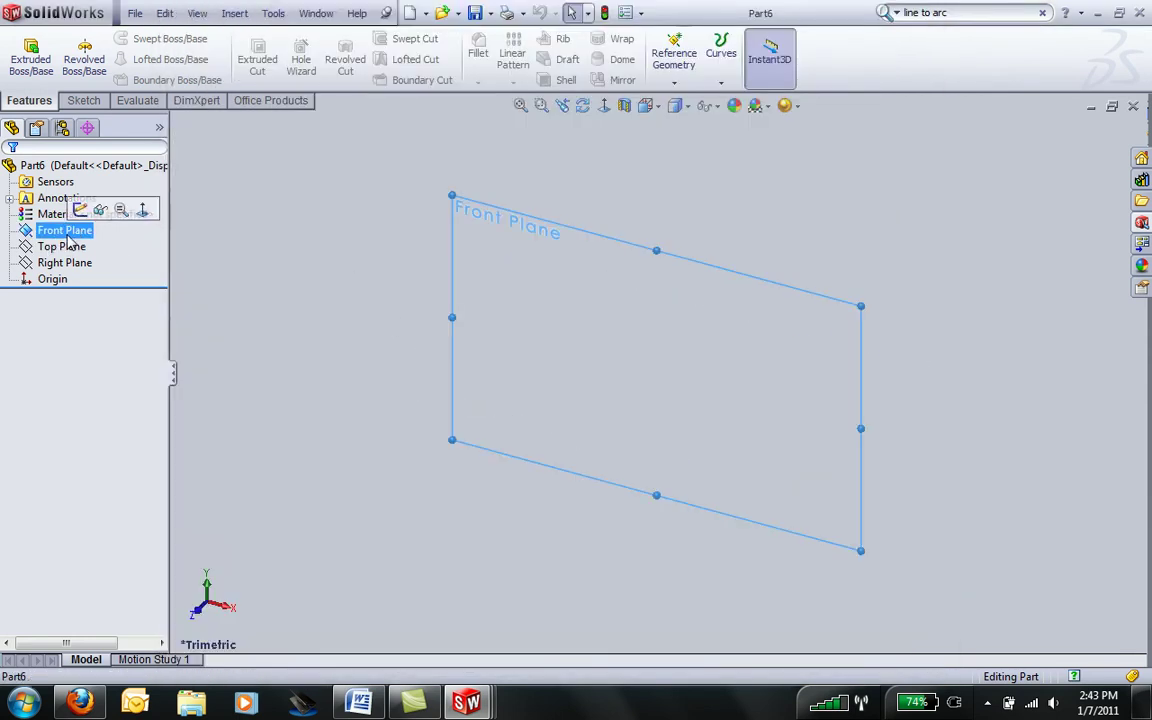
left_click(80, 209)
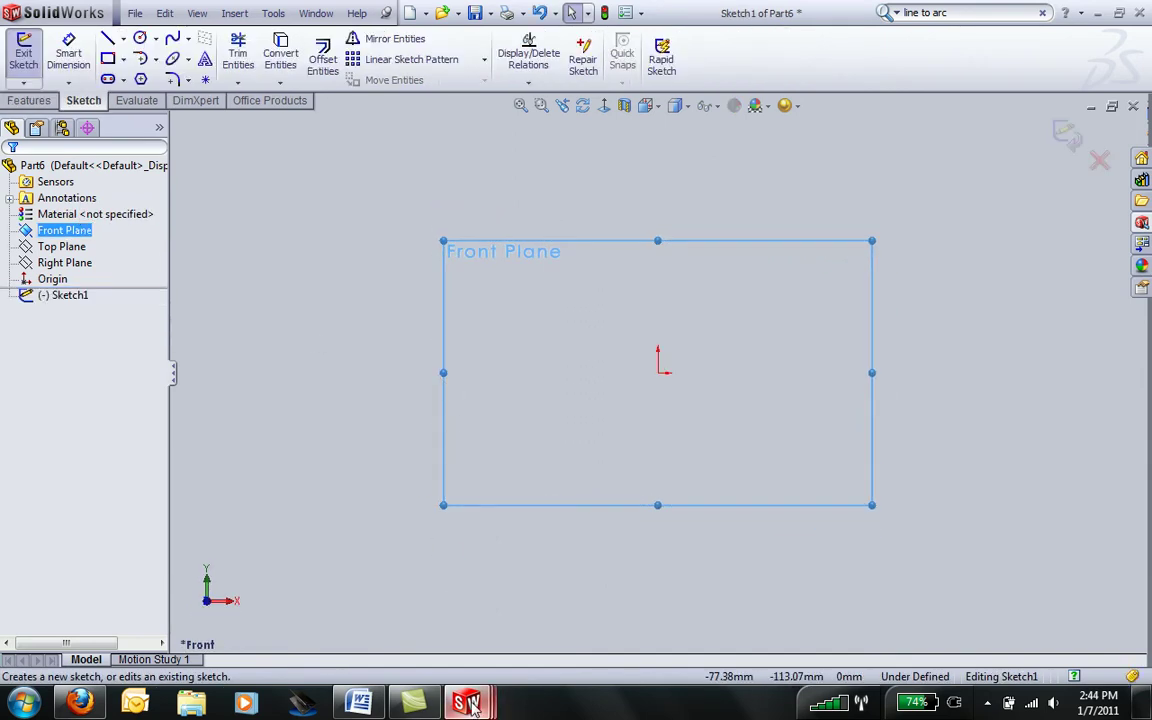
- Examine the finished example1 bracket from several angles and the dimensions on its drawing sheet, and return to the Part6 sketch
mouse_move(470, 705)
left_click(438, 560)
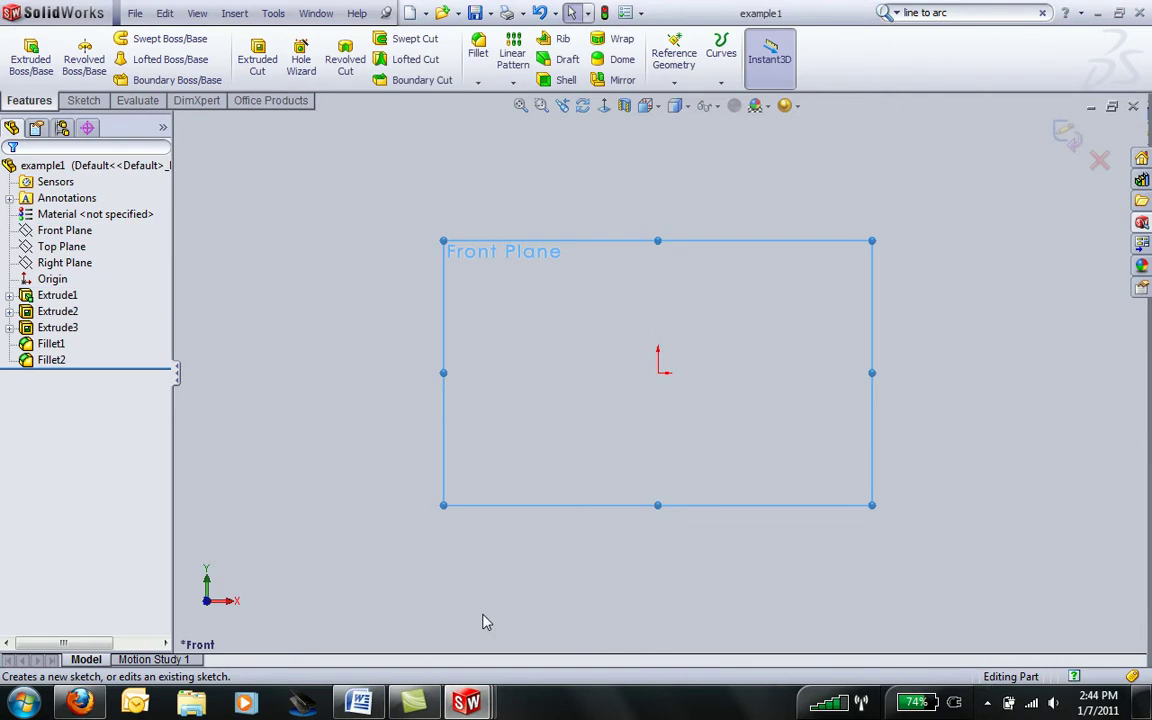
middle_click_drag(465, 483, 495, 385)
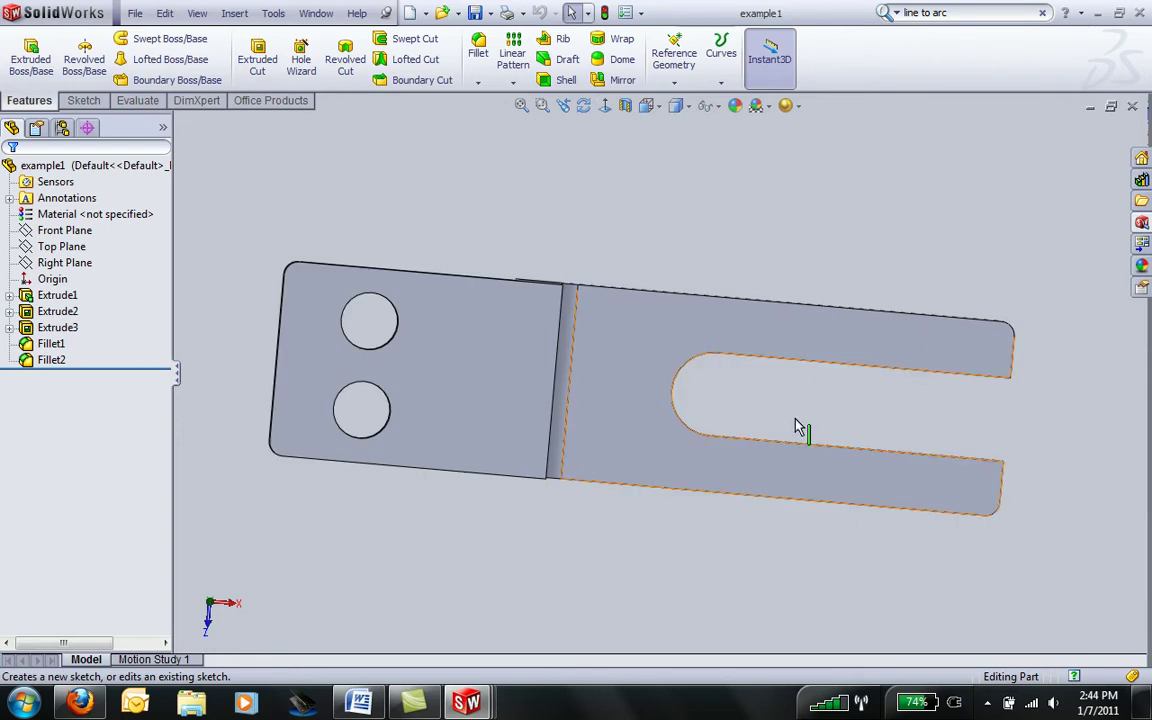
middle_click_drag(596, 555, 601, 317)
key("Escape")
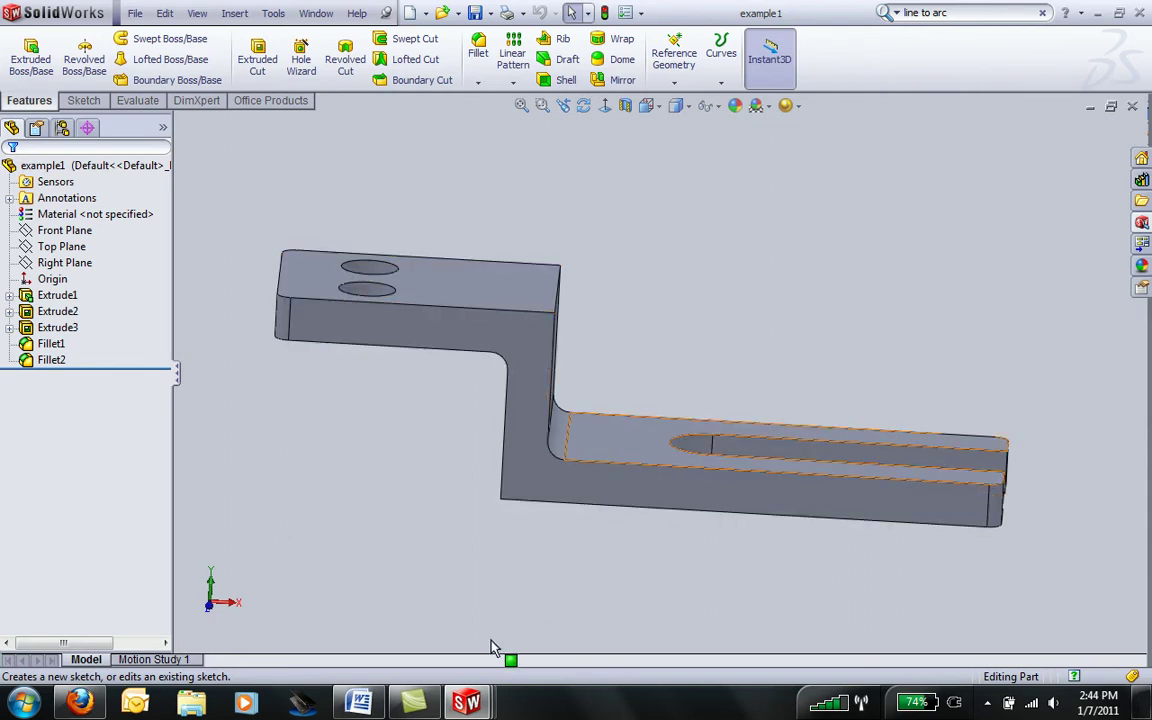
mouse_move(466, 703)
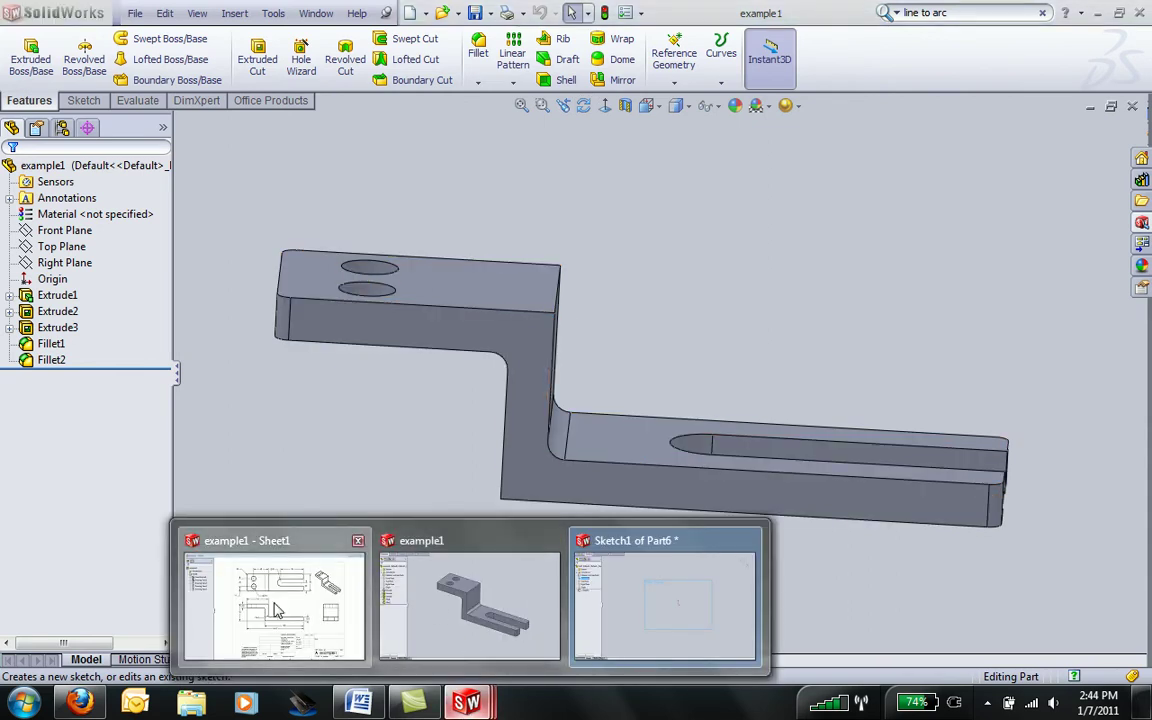
left_click(250, 550)
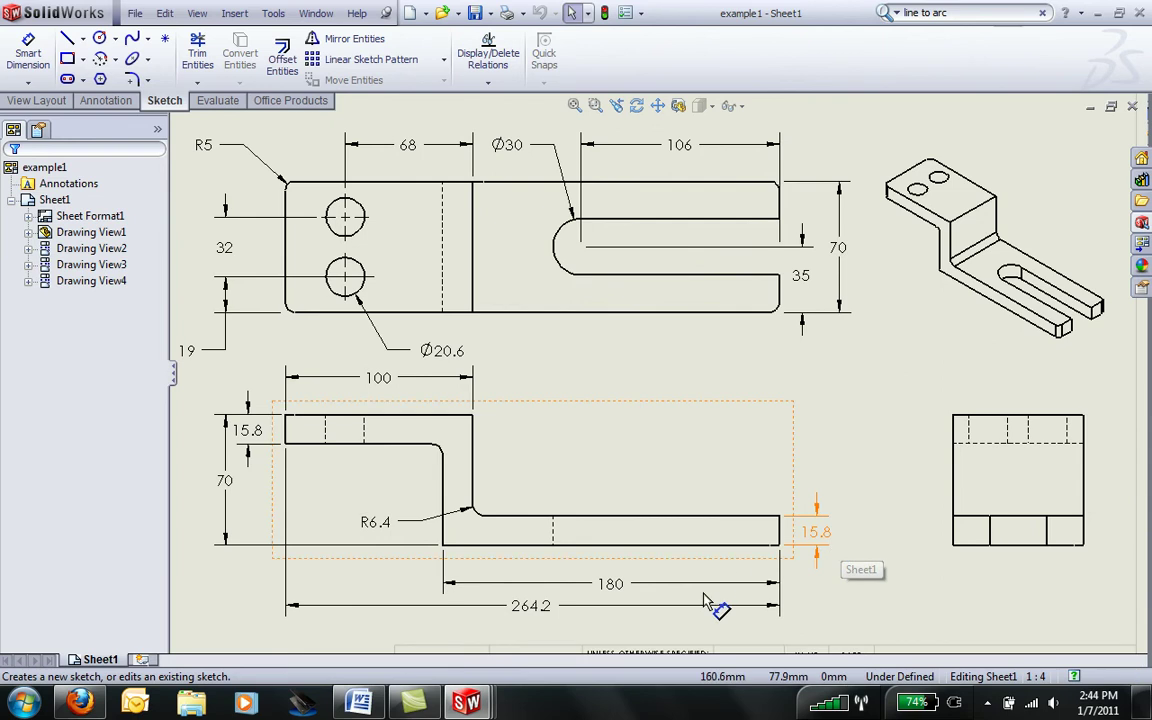
mouse_move(466, 703)
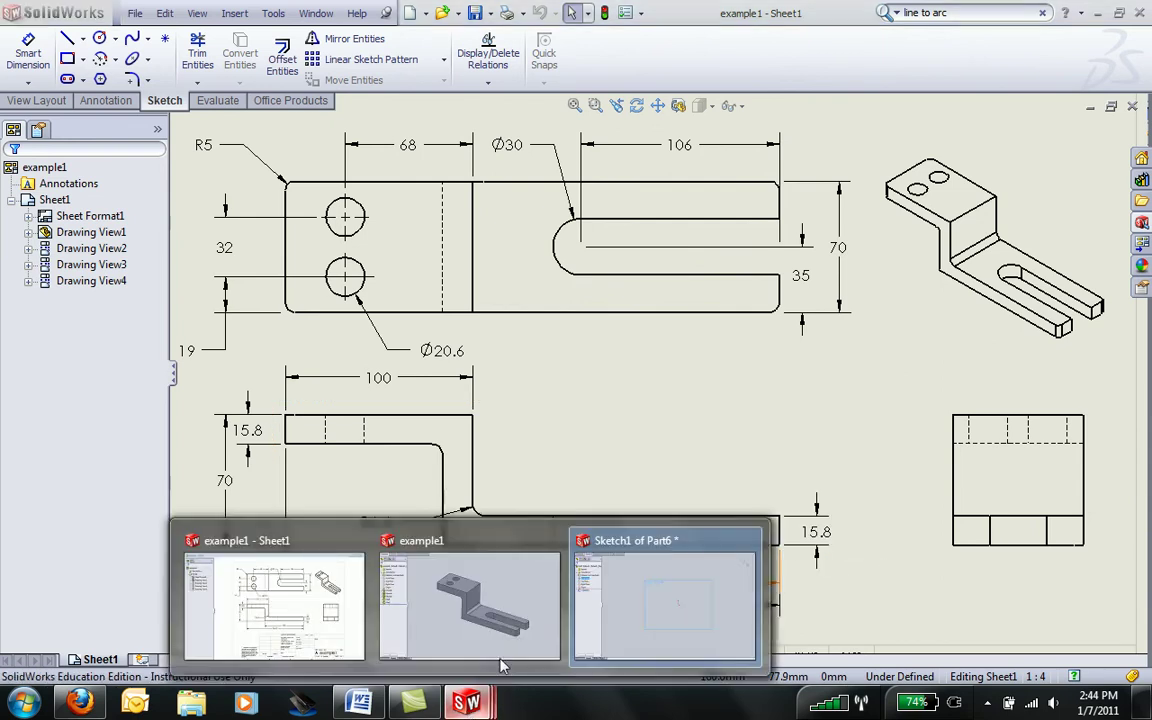
left_click(635, 594)
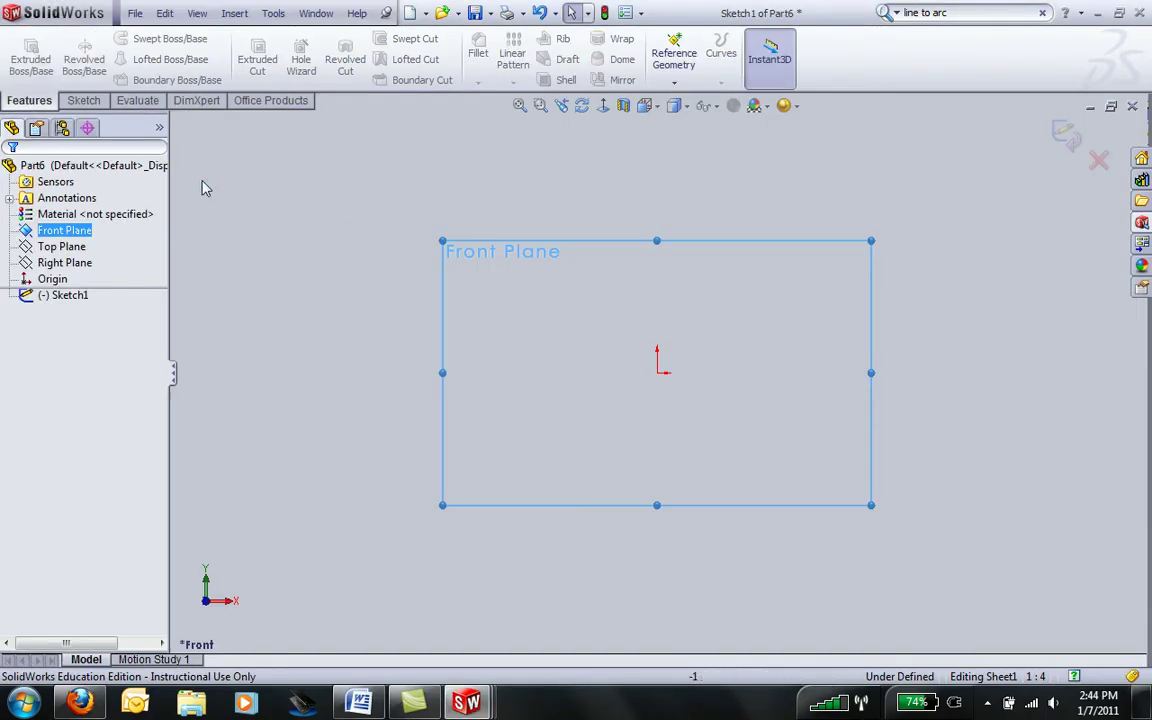
- Sketch a closed eight-line stepped bracket profile from the origin, with a bottom edge of about 183 mm and an overall length of about 251 mm
left_click(82, 101)
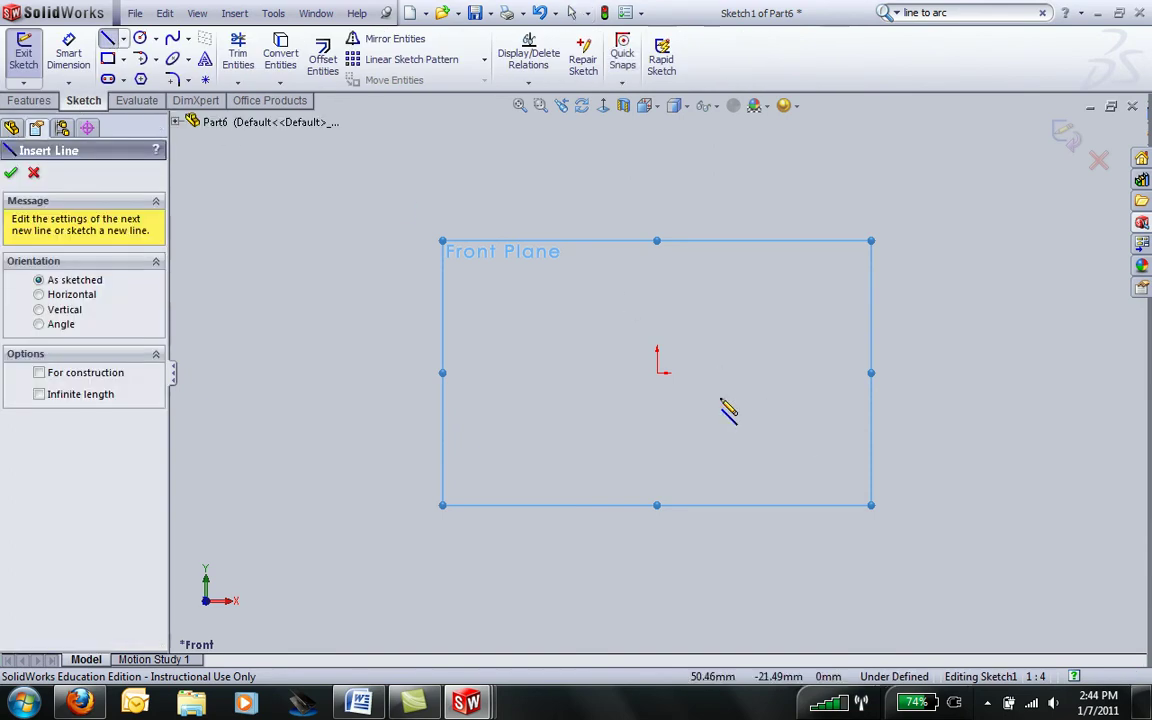
left_click(657, 374)
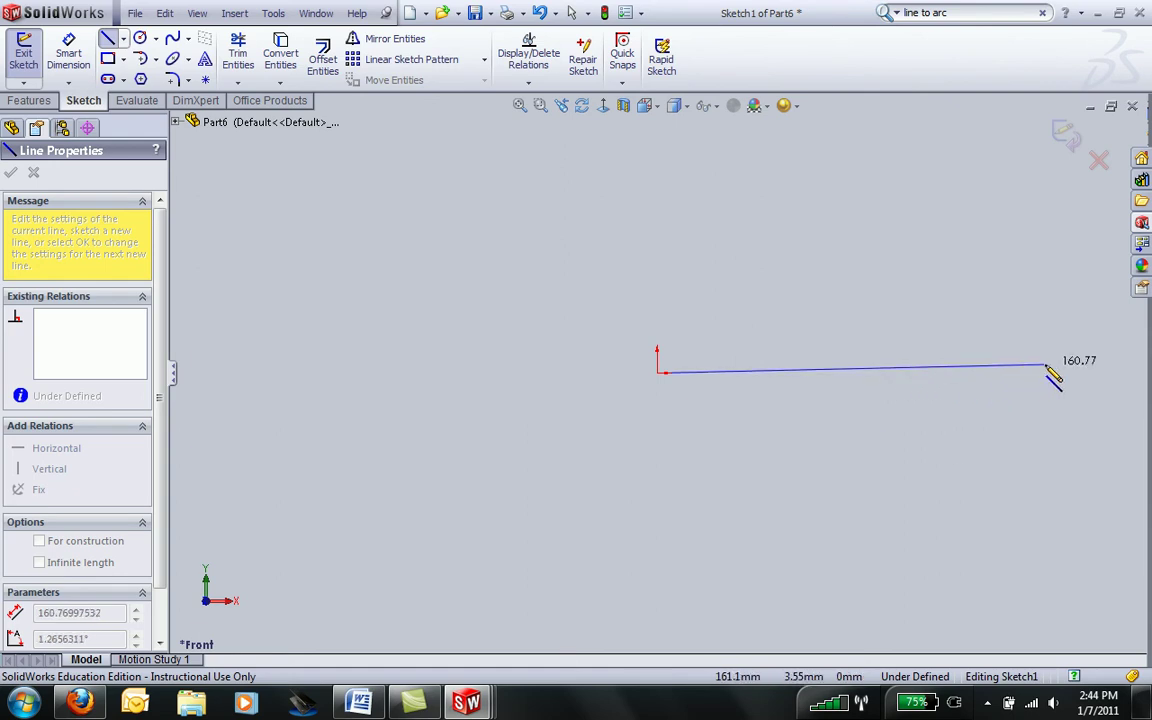
left_click(1098, 374)
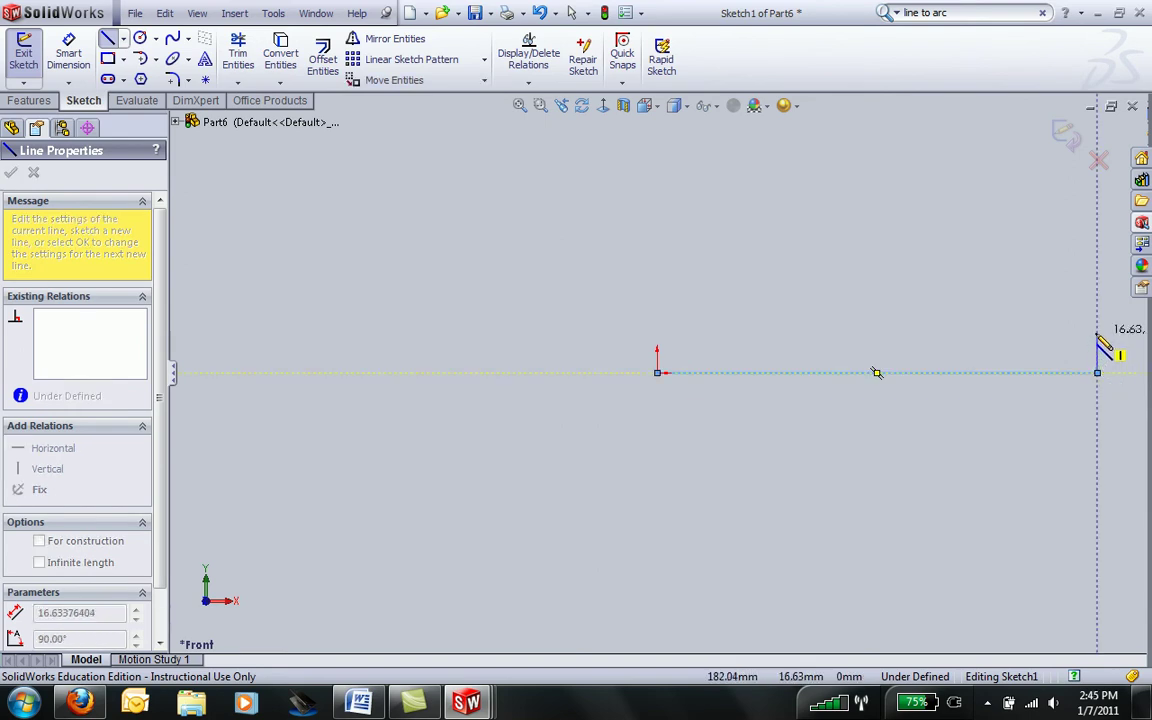
left_click(1097, 333)
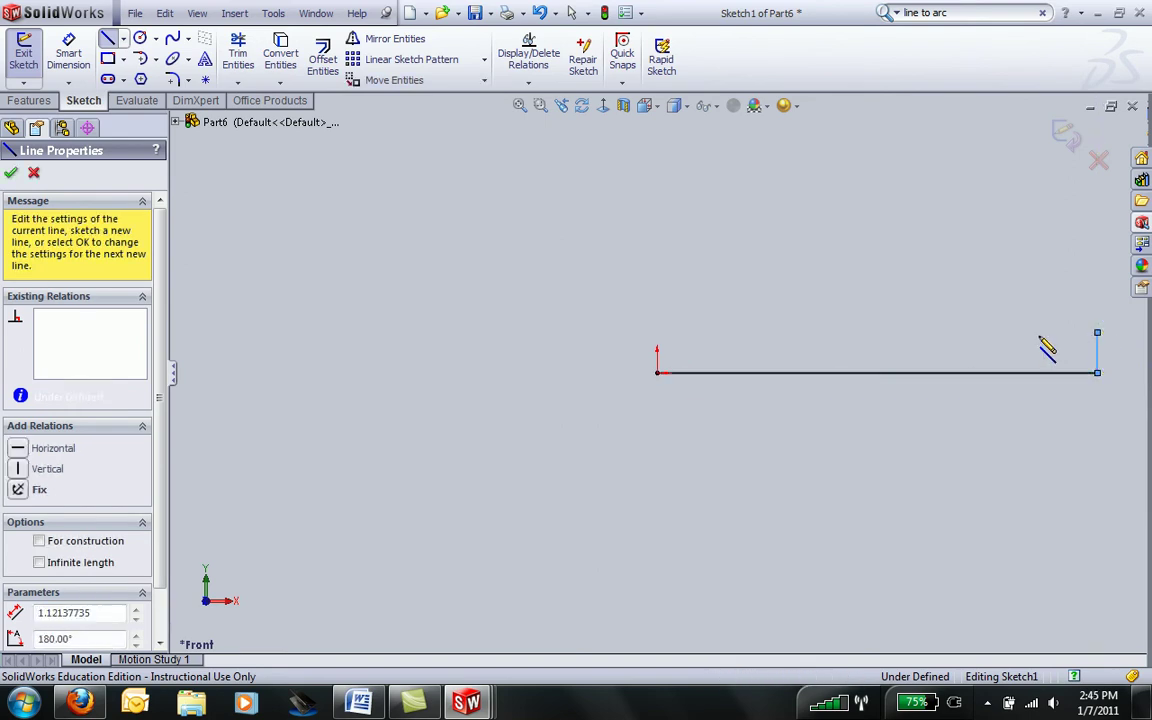
left_click(697, 333)
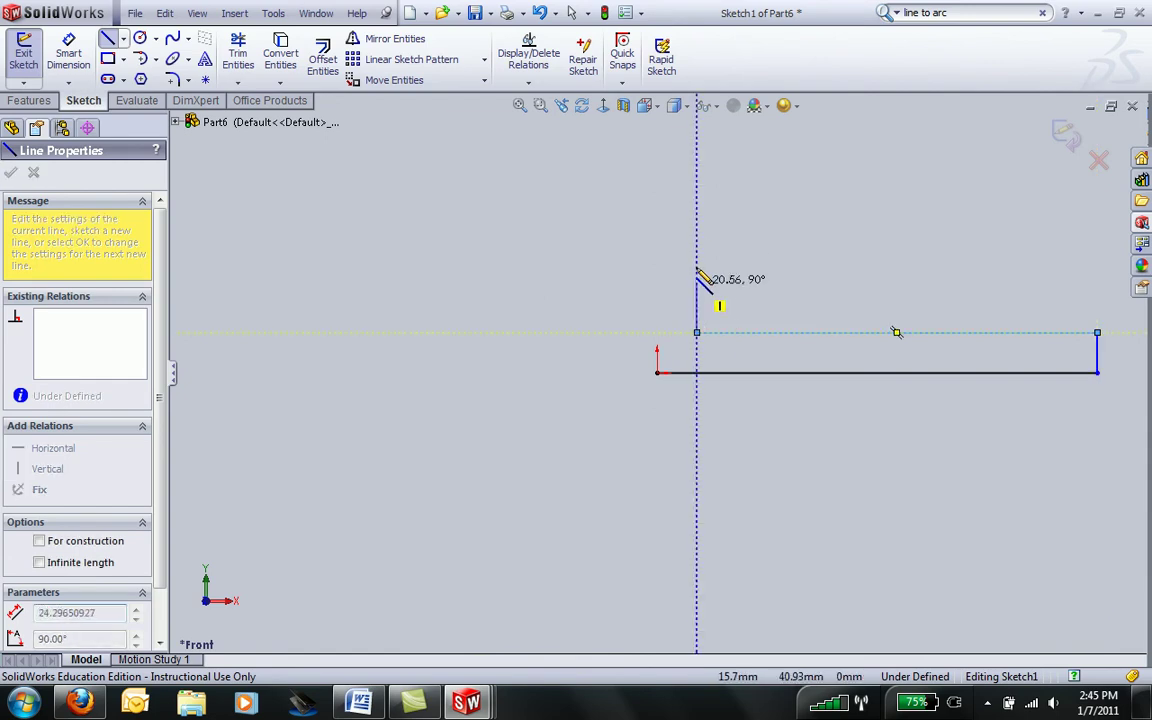
left_click(697, 209)
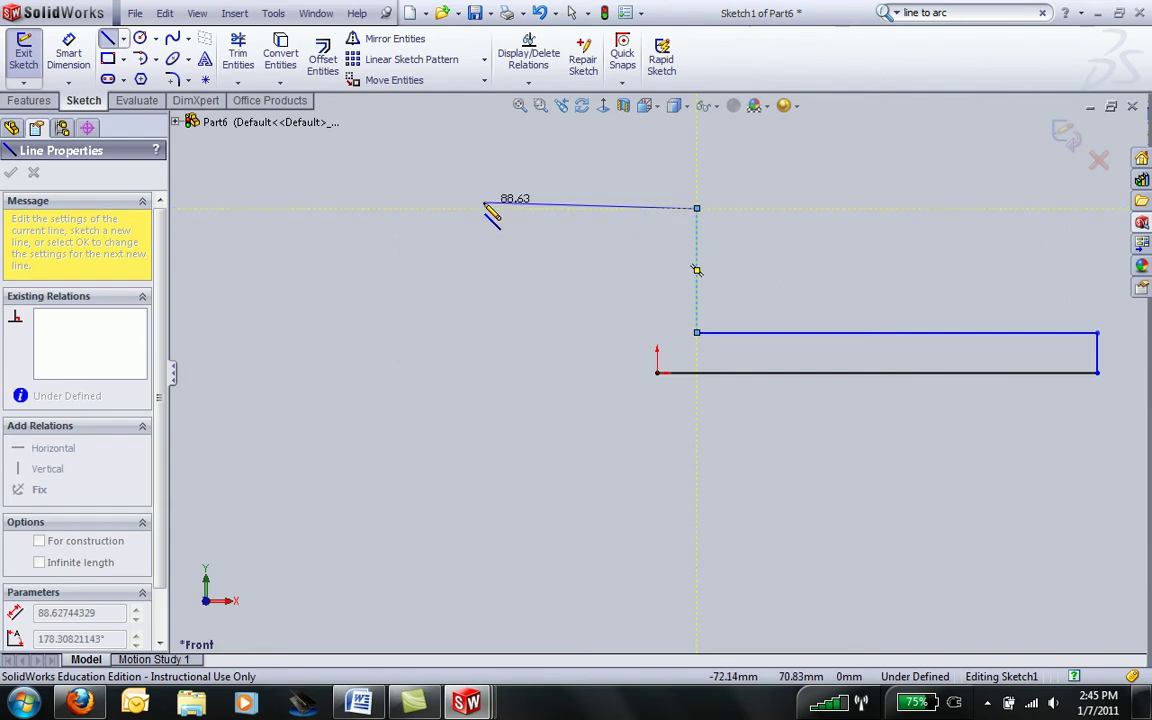
left_click(487, 209)
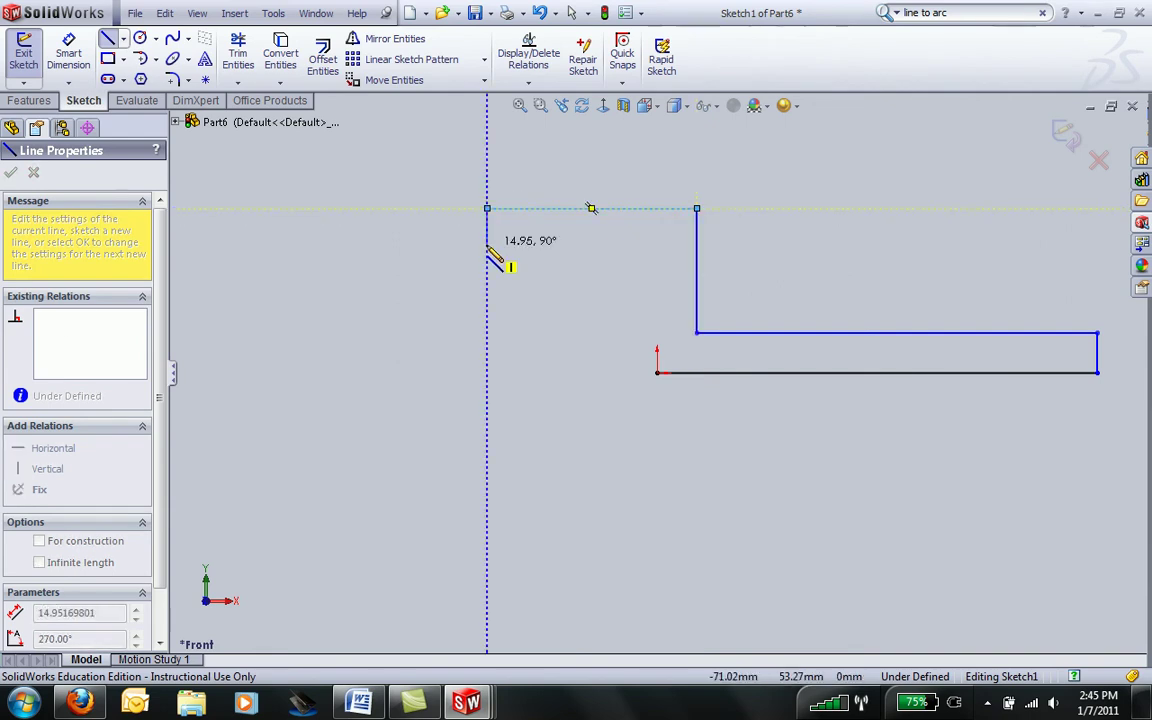
left_click(487, 244)
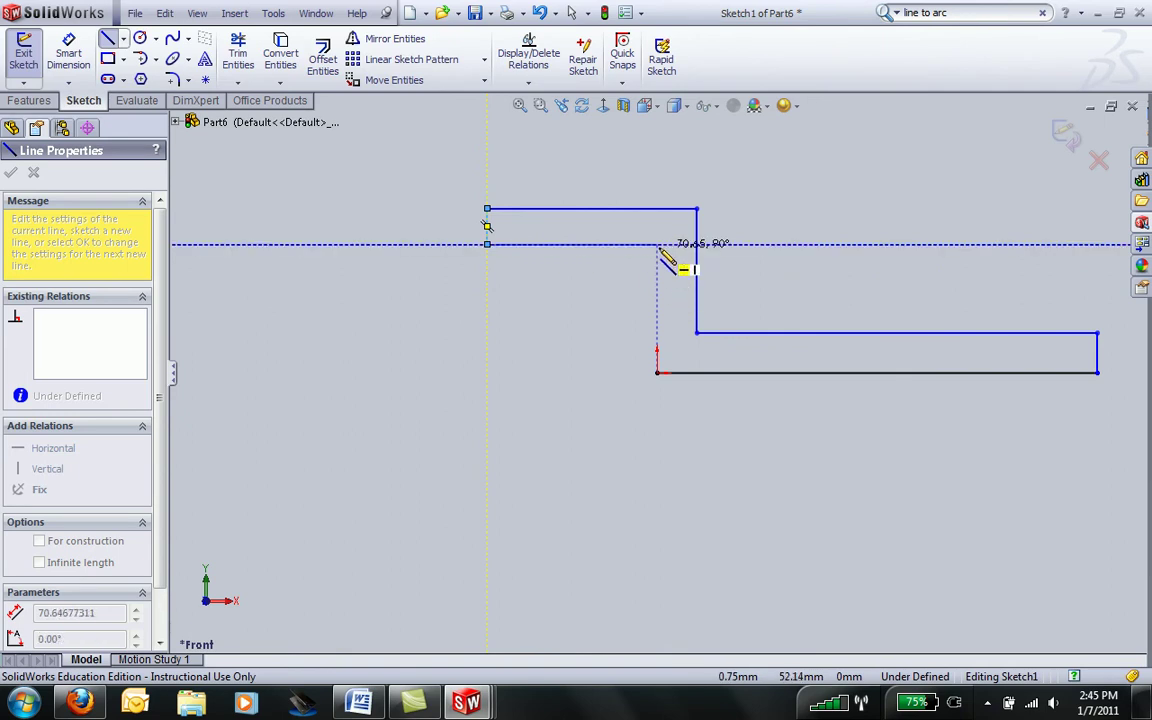
left_click(657, 244)
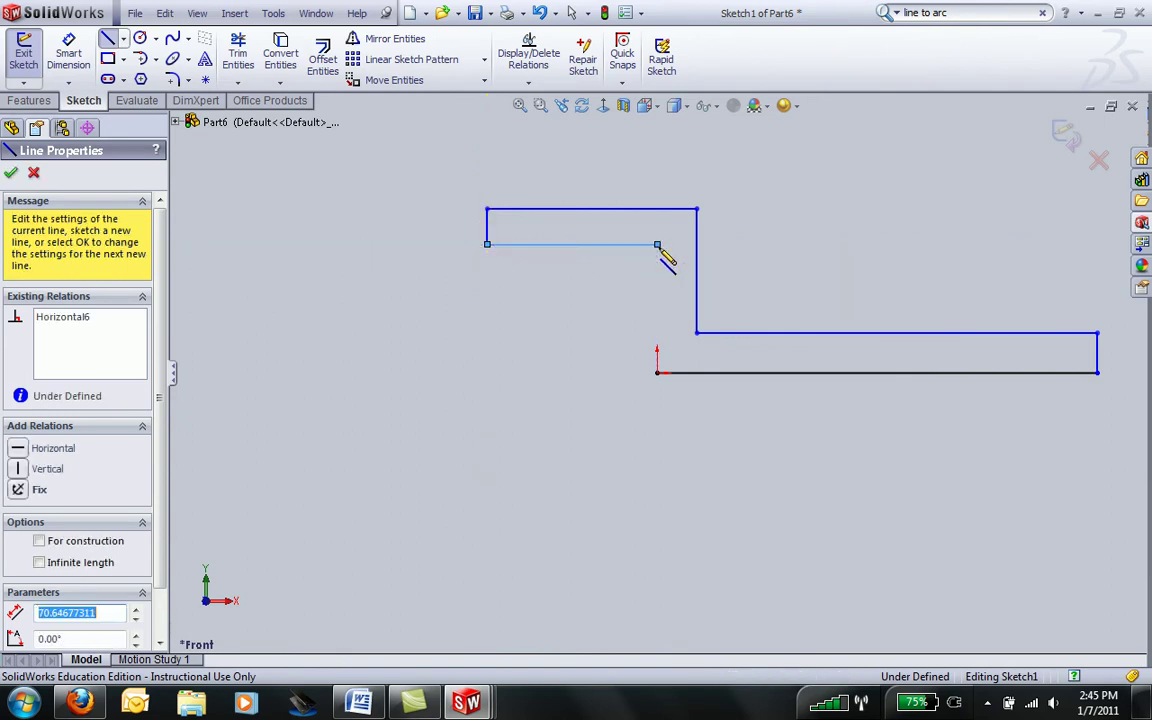
left_click(657, 373)
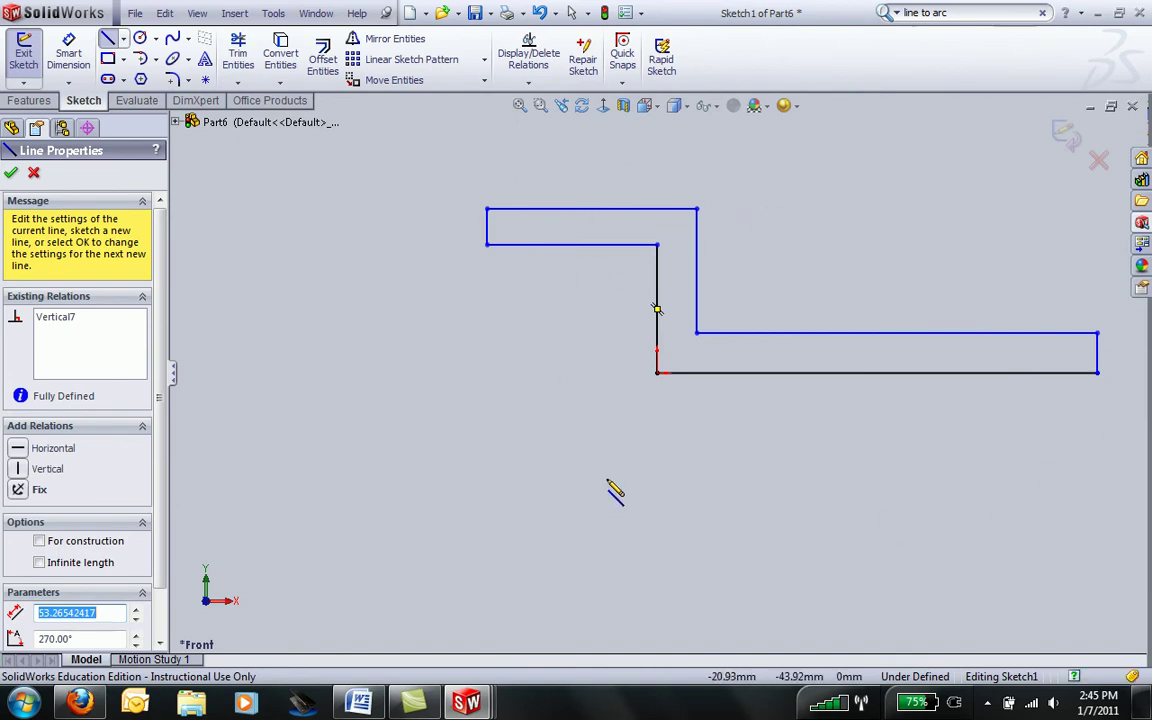
- Dimension the profile's bottom edge, starting at the origin, to 180 mm
left_click(68, 55)
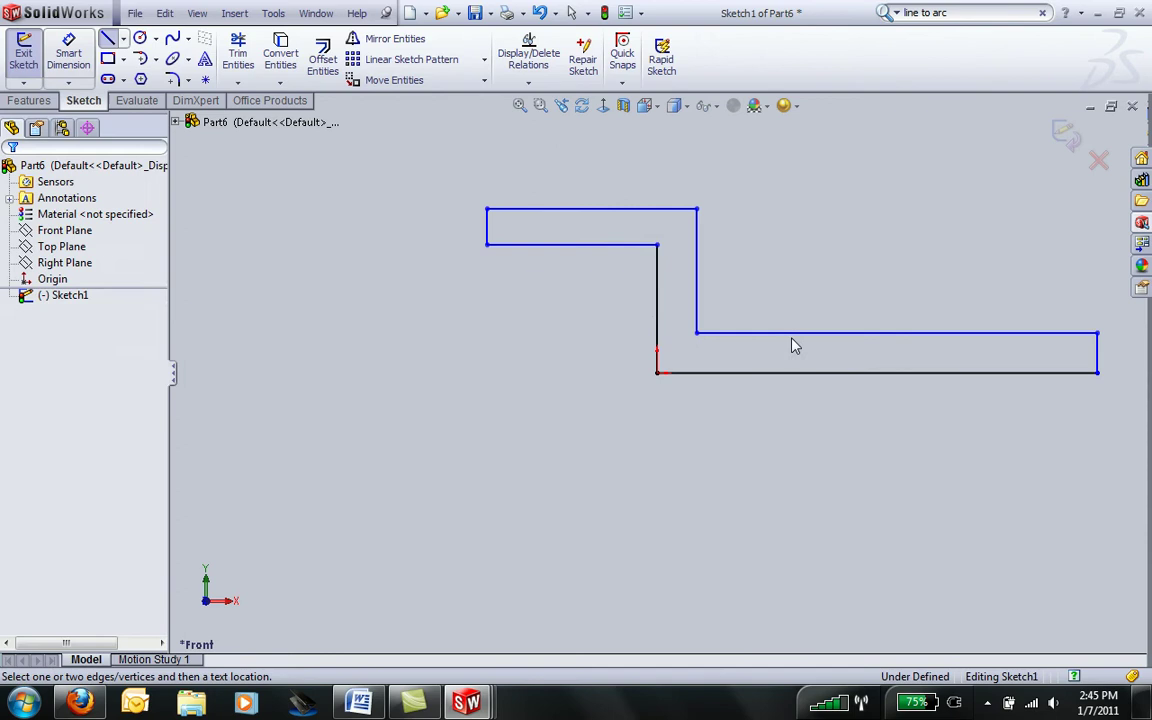
left_click(876, 430)
left_click(876, 428)
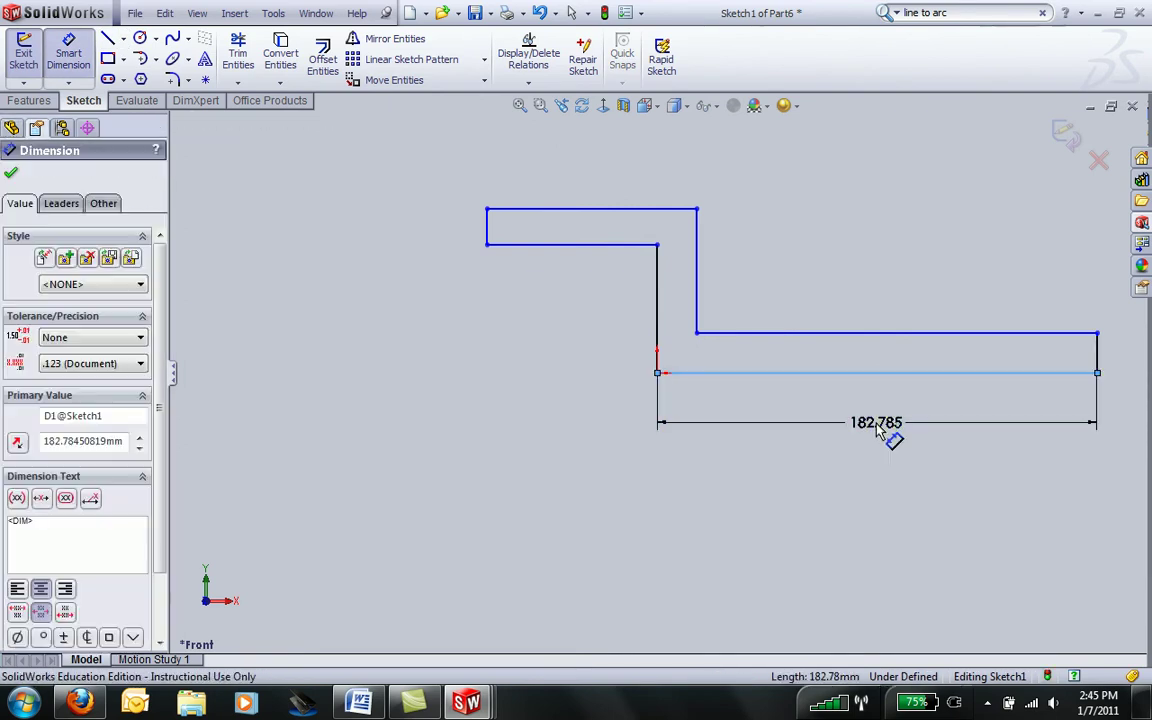
type("180")
key("Return")
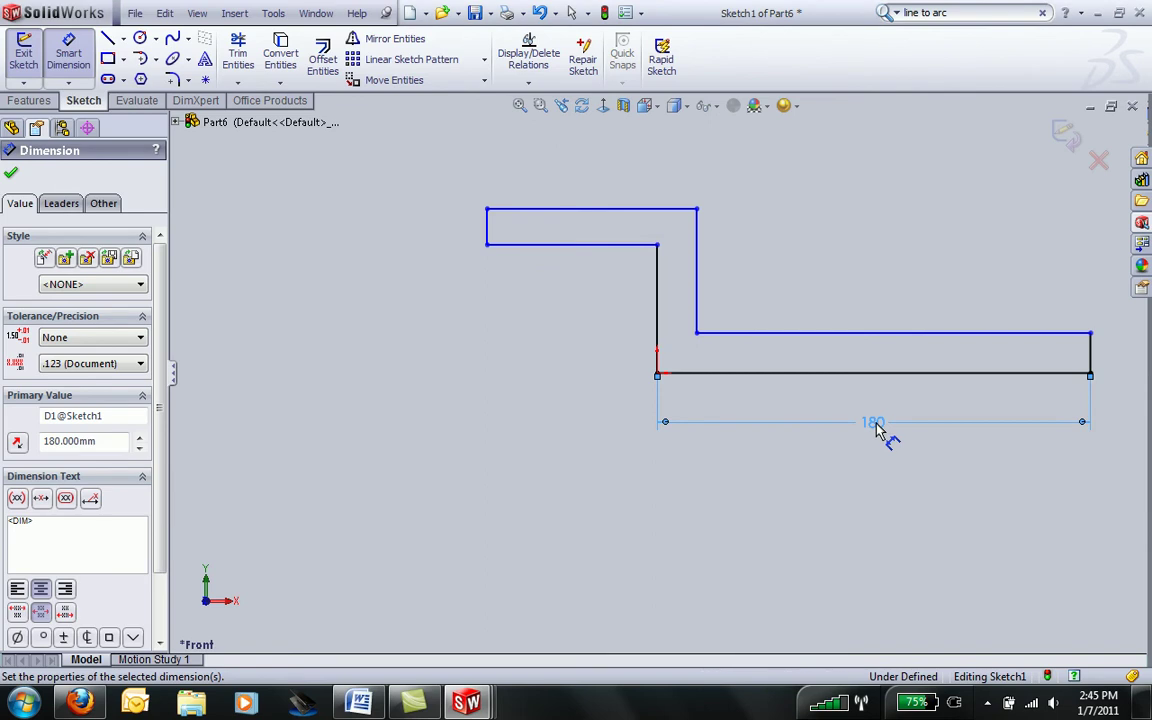
- Dimension the overall horizontal distance between the profile's two short end lines to 264.2 mm
left_click(489, 233)
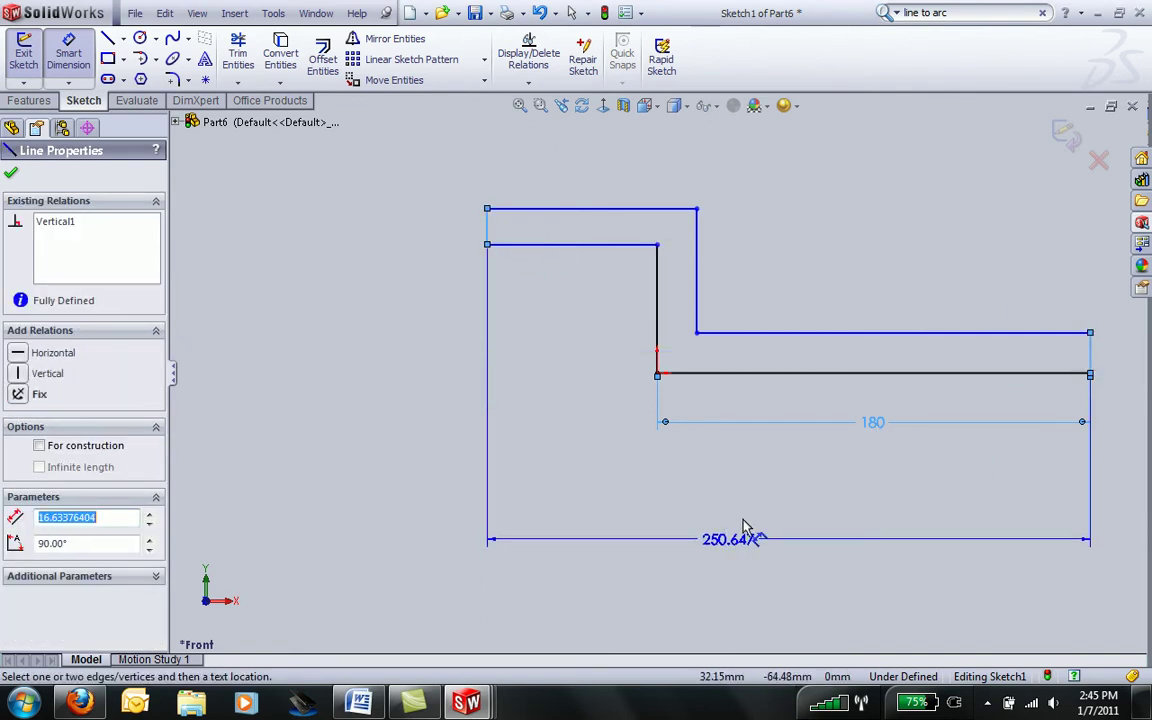
left_click(770, 501)
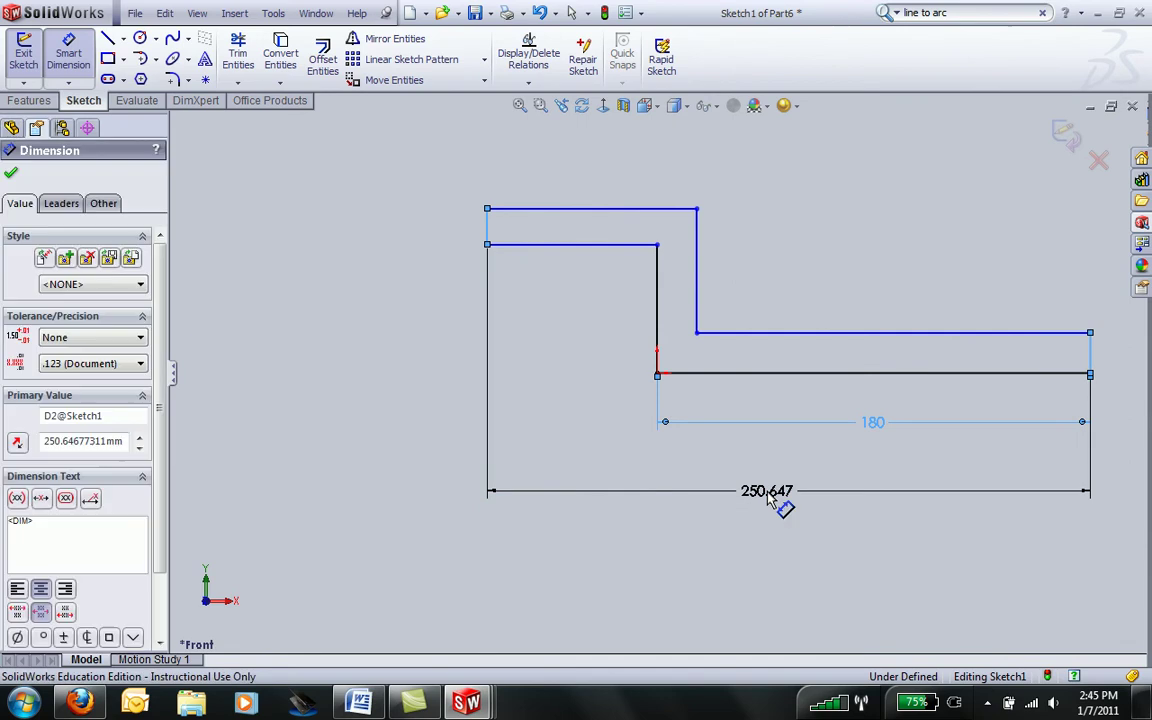
double_click(768, 494)
type("264.2")
key("Return")
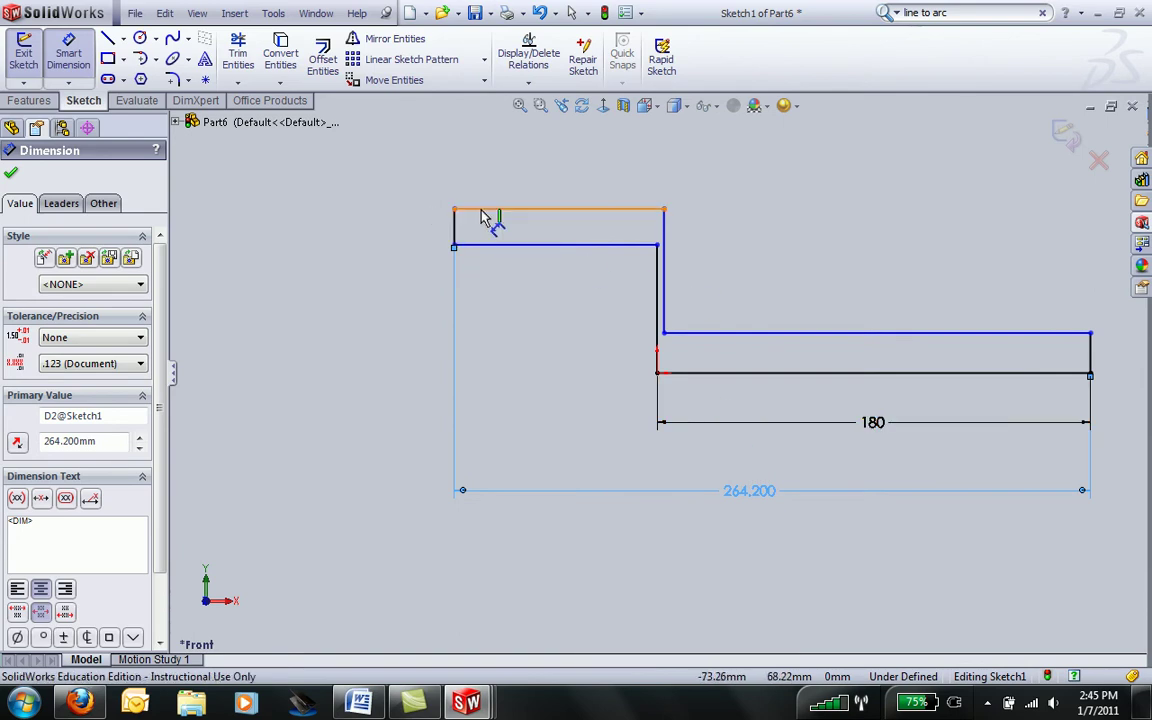
- Dimension the thickness of the upper arm between its two horizontal lines to 15.8 mm
left_click(478, 244)
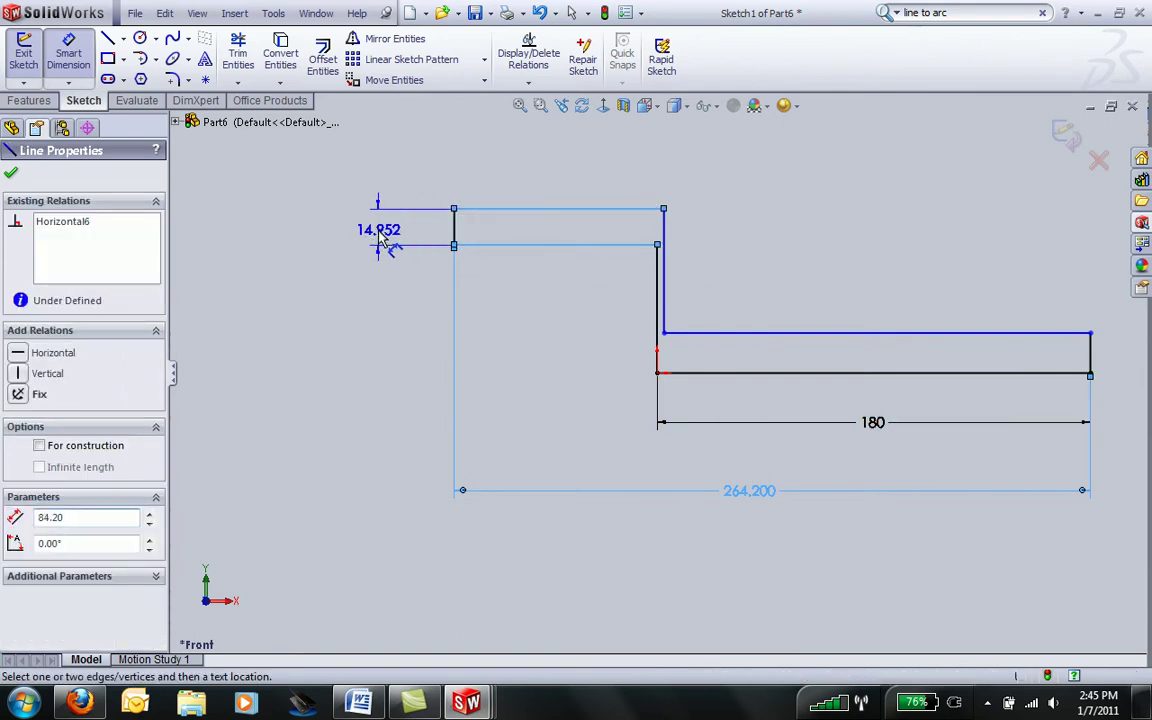
left_click(382, 238)
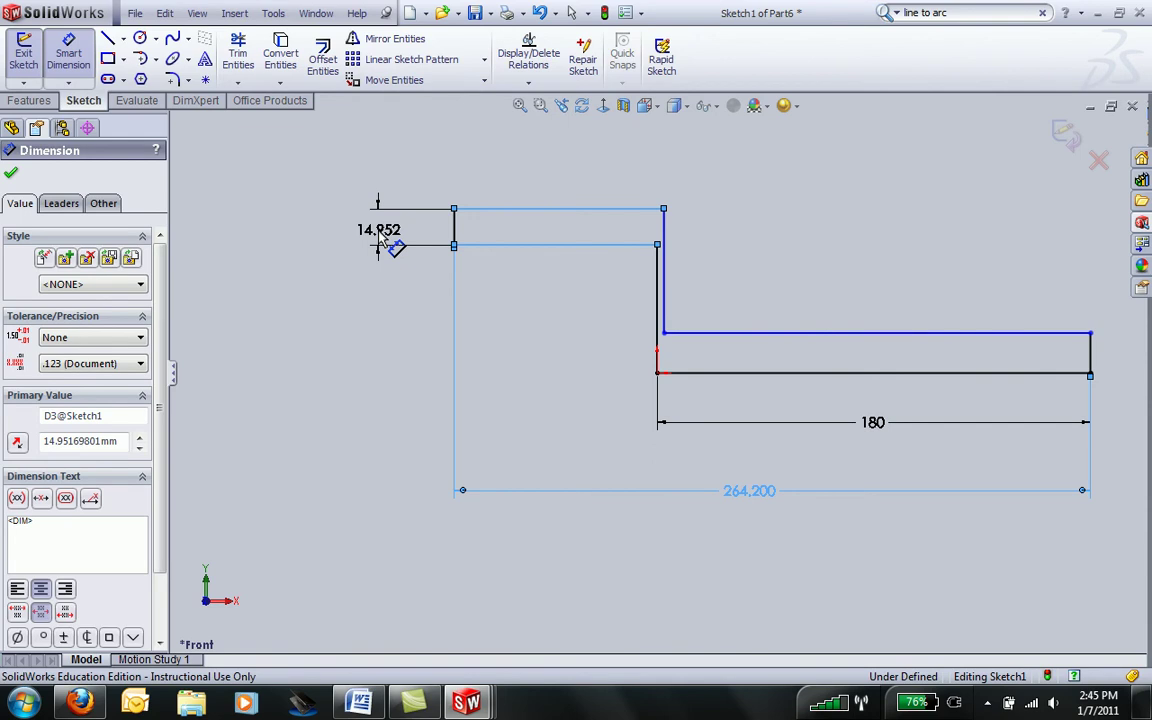
type("15.8")
key("Return")
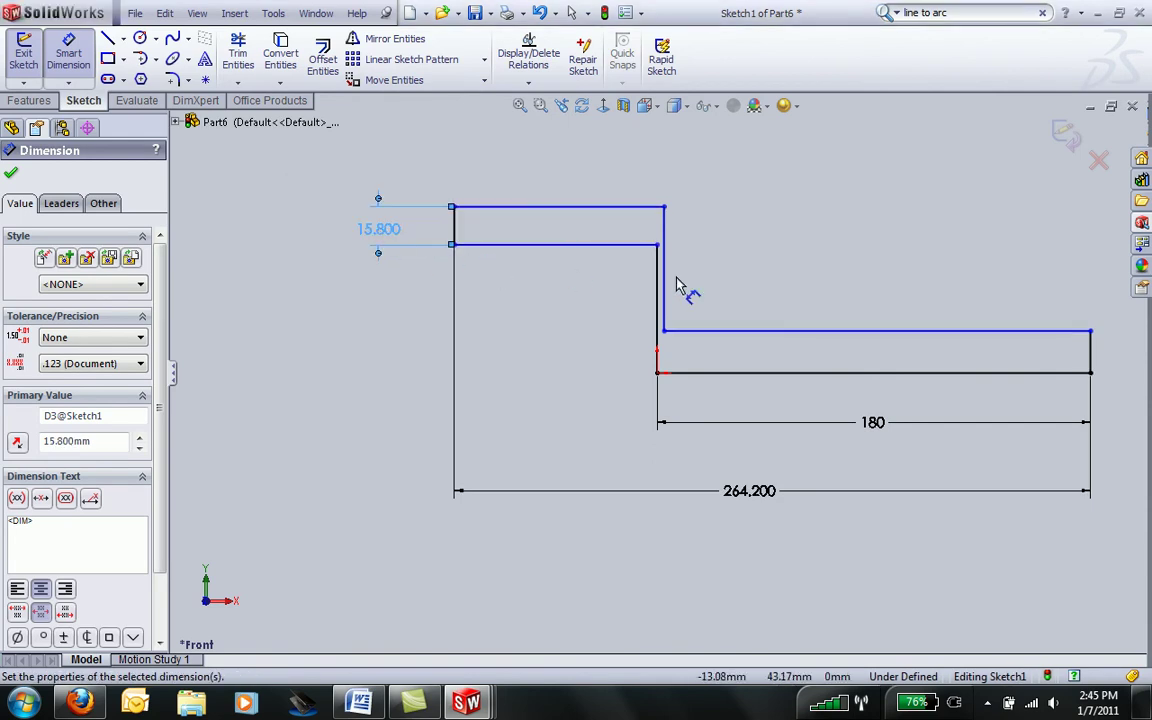
- Dimension the thickness of the upright section between its two vertical lines to 15.8 mm
left_click(658, 298)
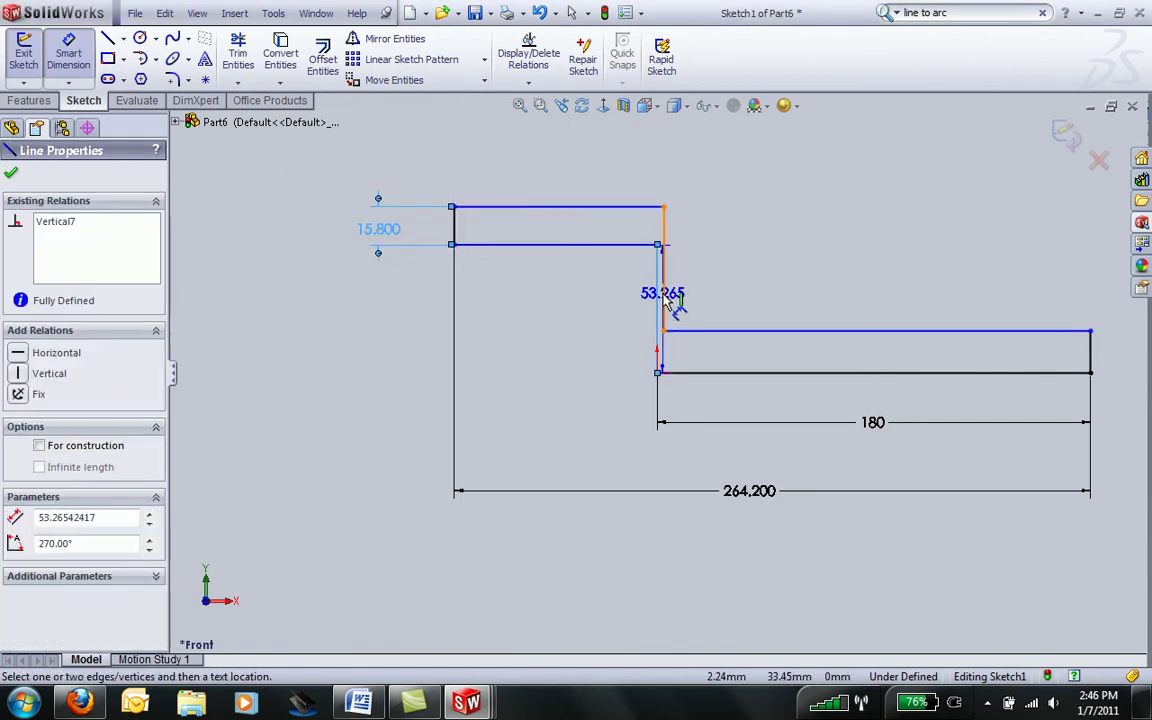
left_click(722, 173)
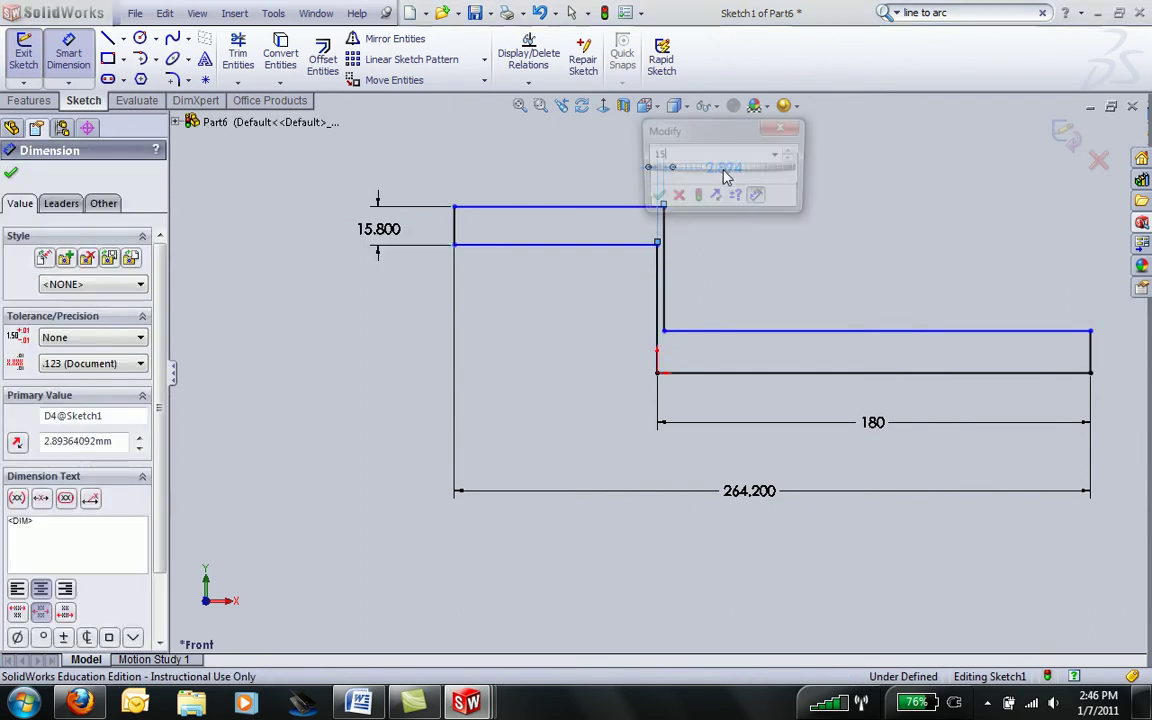
type("15")
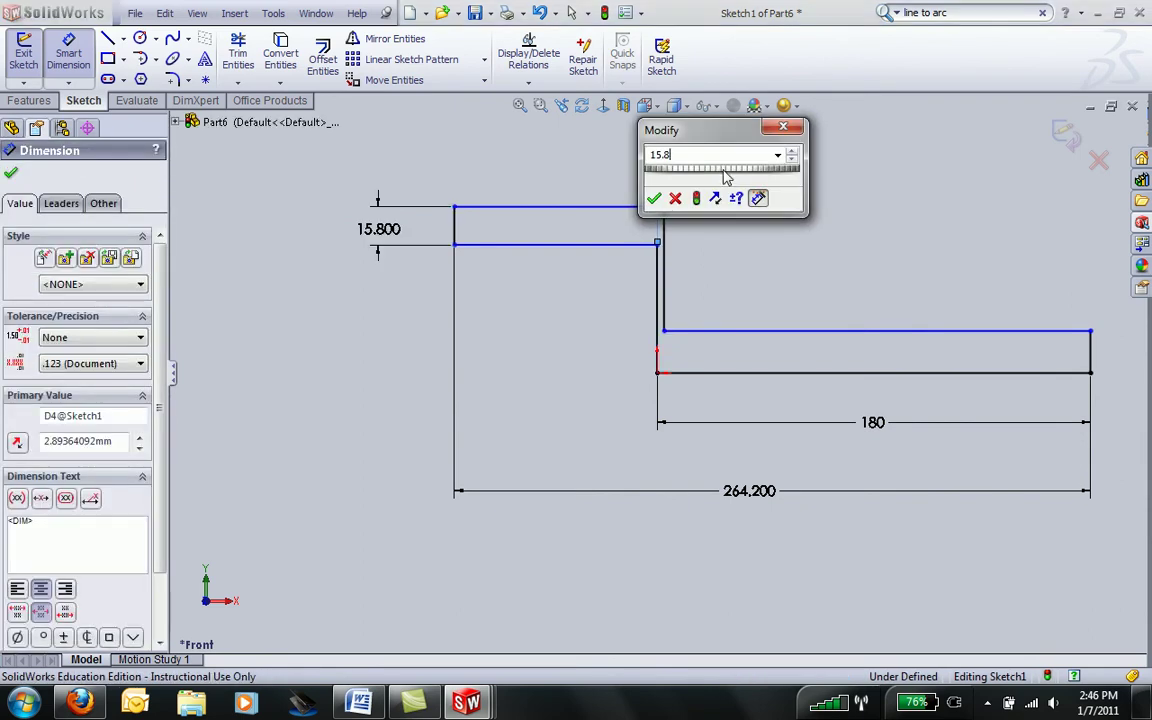
type(".8")
key("Return")
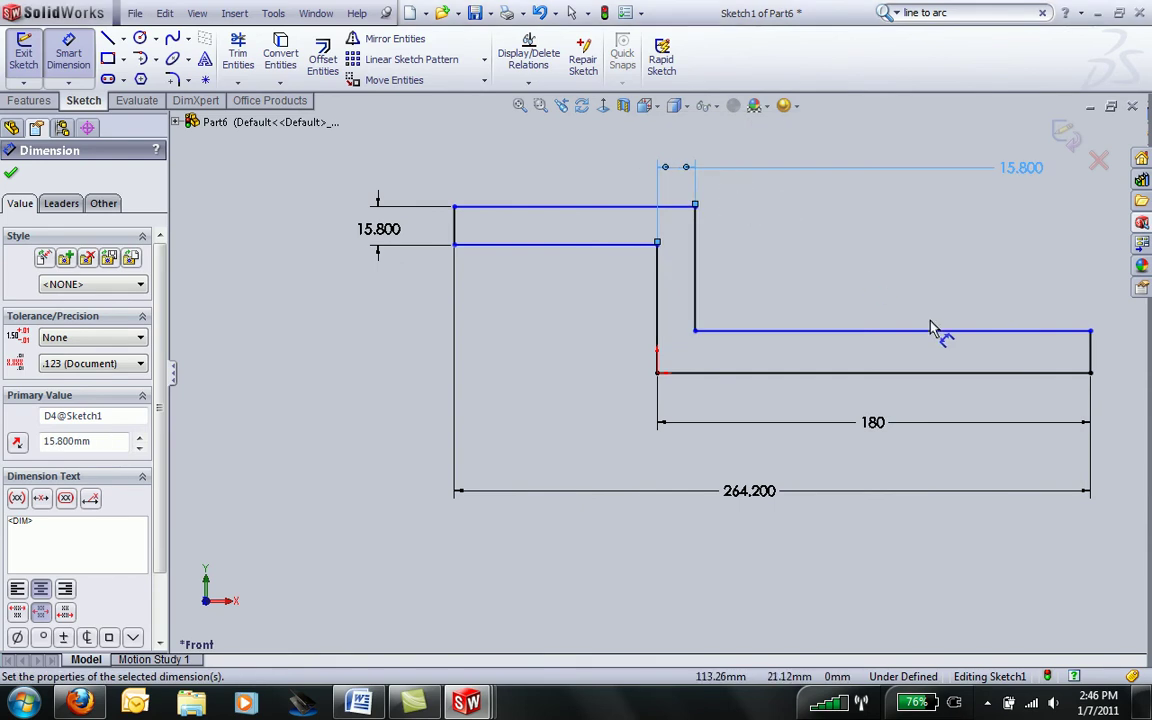
- Dimension the thickness of the lower arm between its two long horizontal lines to 15.8 mm
left_click(945, 331)
left_click(955, 372)
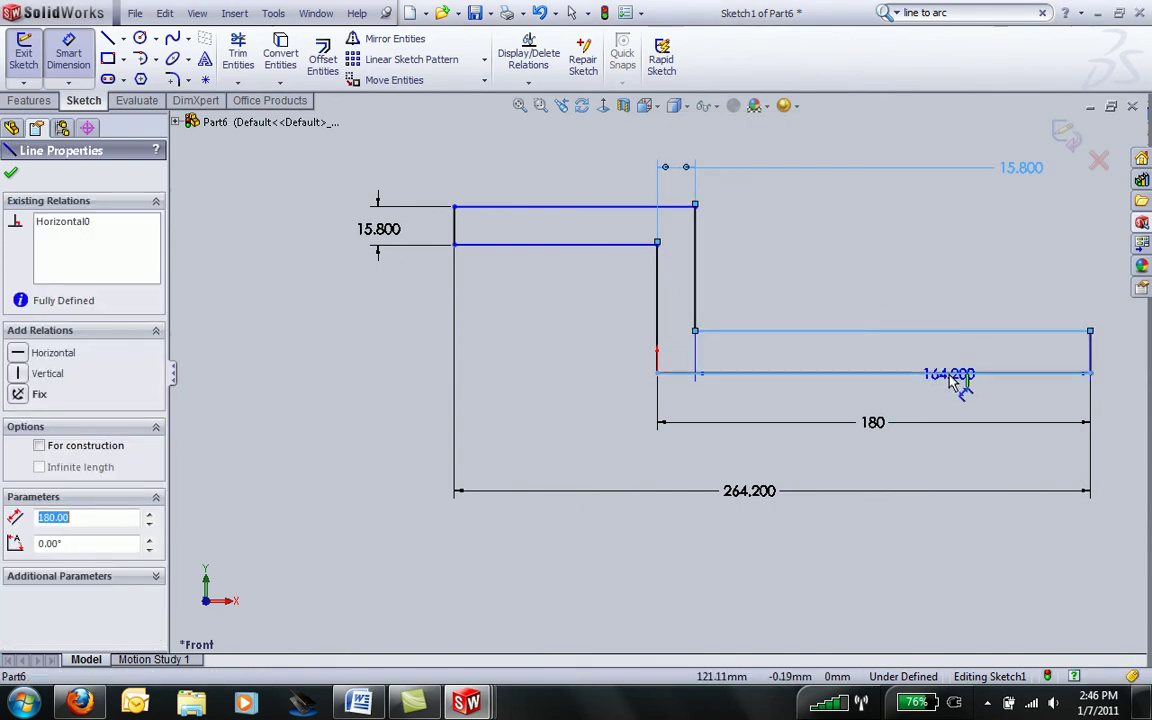
left_click(1120, 396)
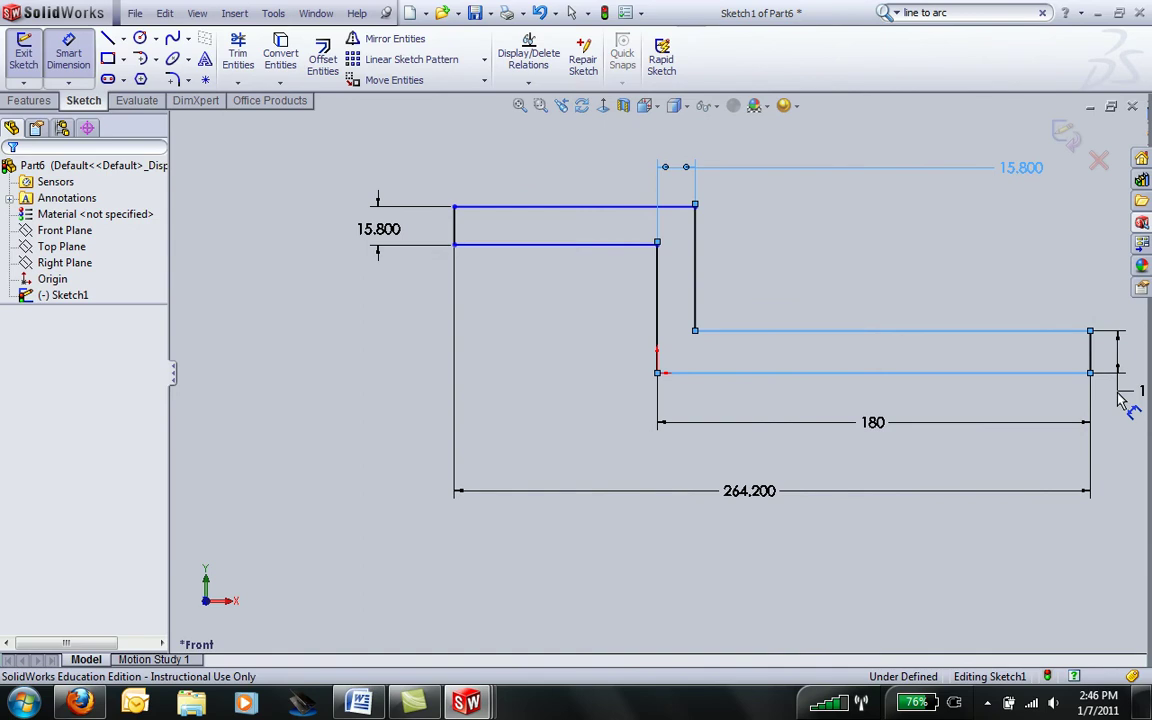
type("15.")
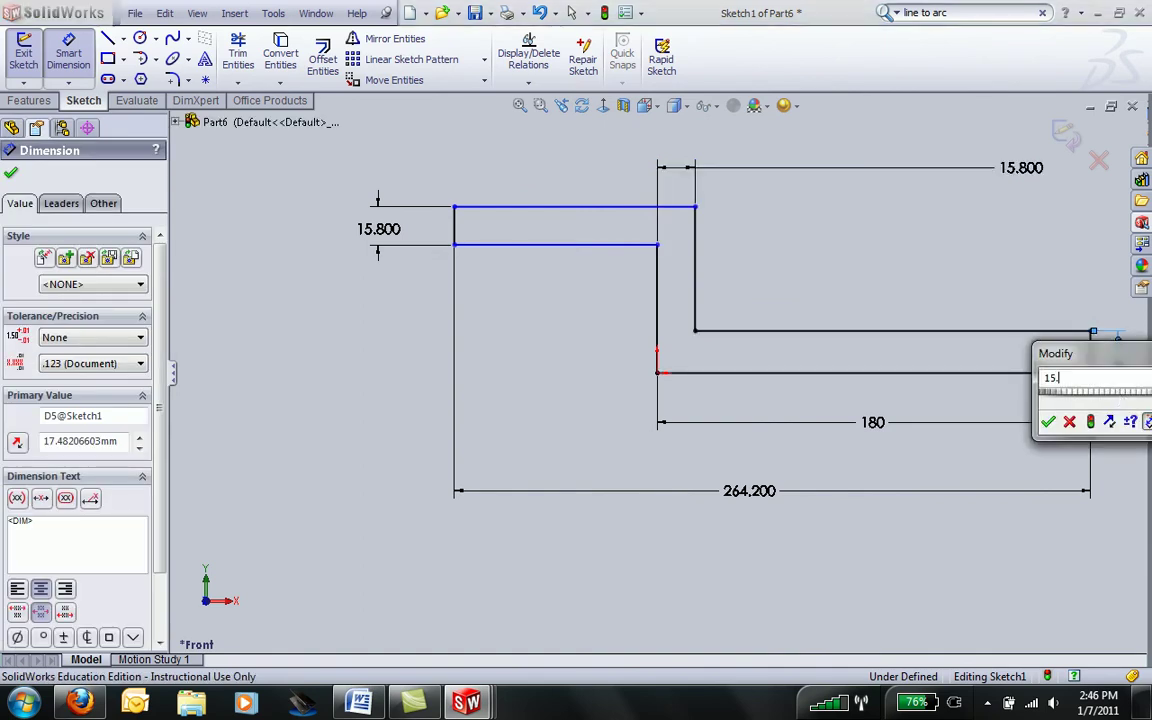
key("Return")
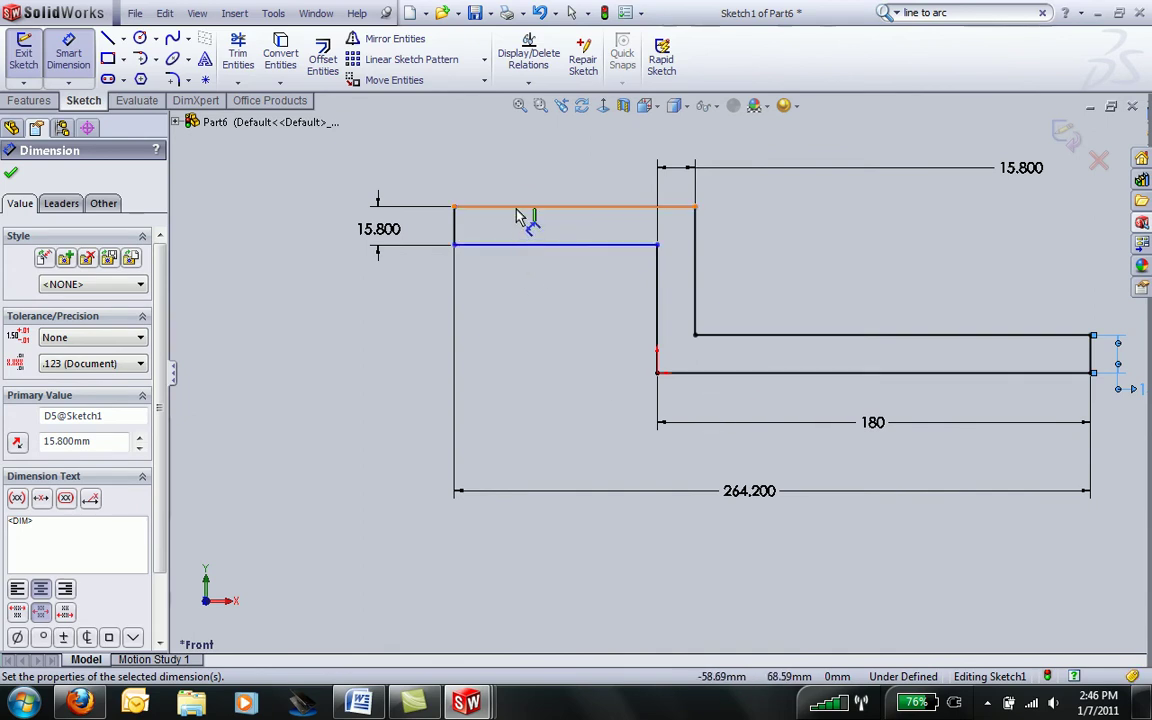
- Pull the upper arm's top line upward to test its freedom, and check the overall height on the example1 drawing sheet
key("Escape")
mouse_move(560, 195)
left_mouse_down()
mouse_move(566, 159)
mouse_move(548, 193)
mouse_move(530, 319)
mouse_move(545, 175)
mouse_move(540, 255)
mouse_move(545, 185)
left_mouse_up()
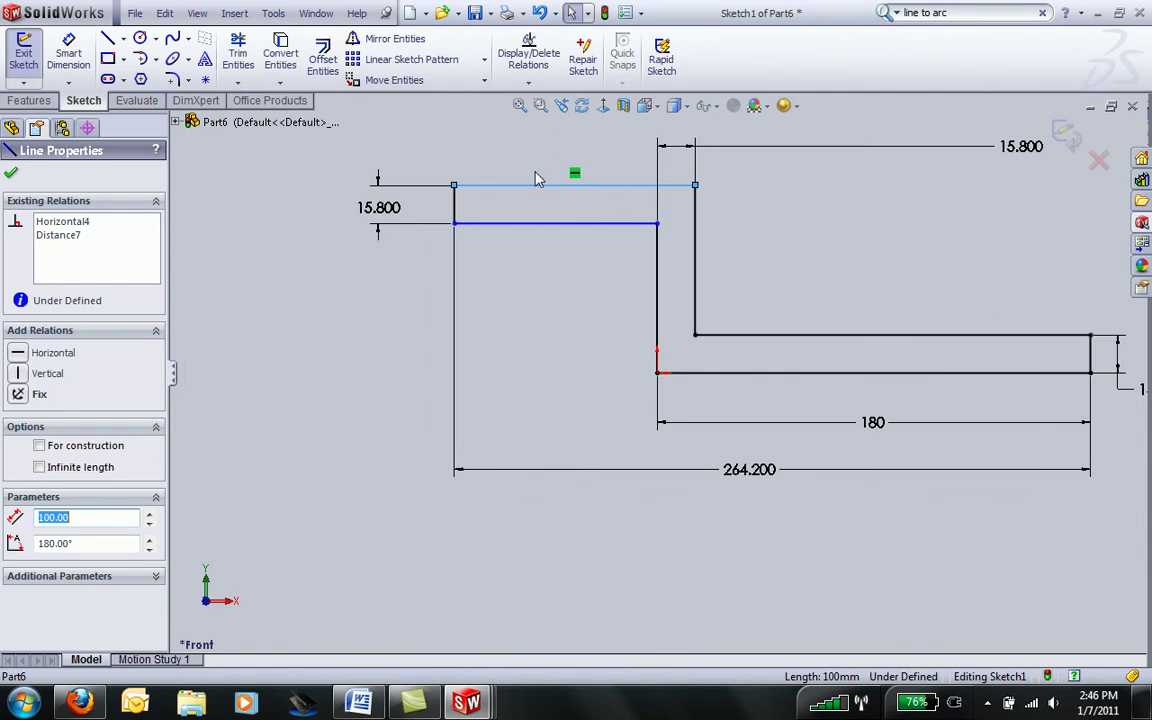
mouse_move(468, 698)
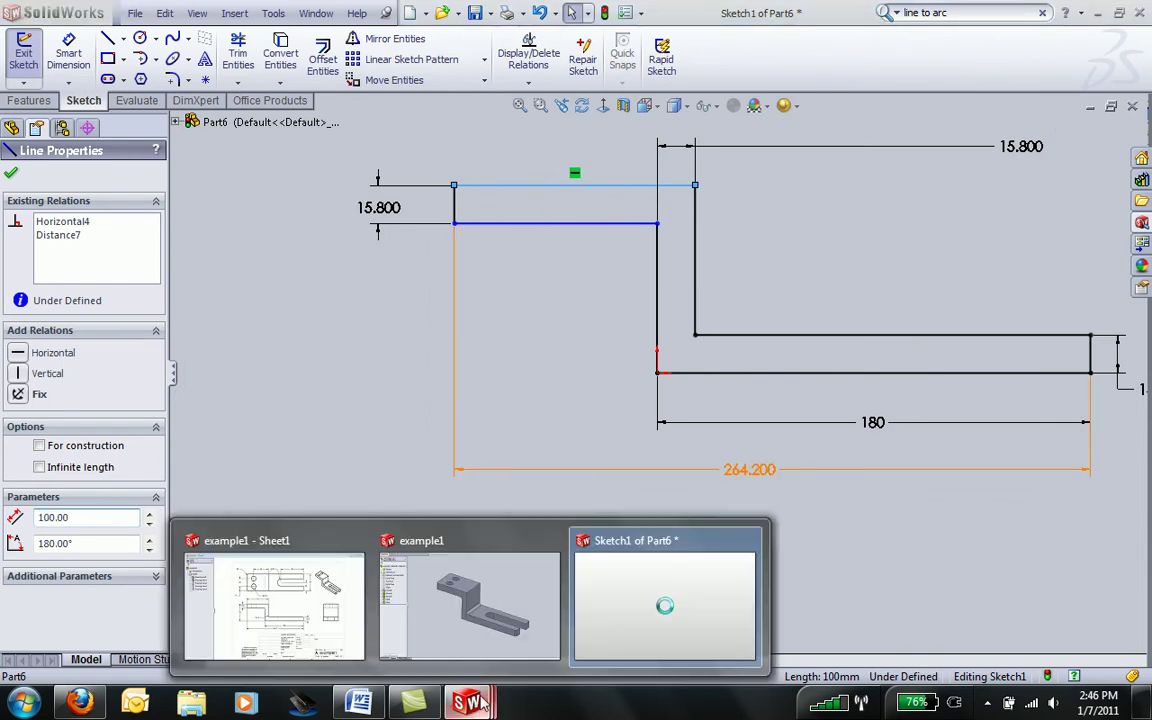
left_click(337, 598)
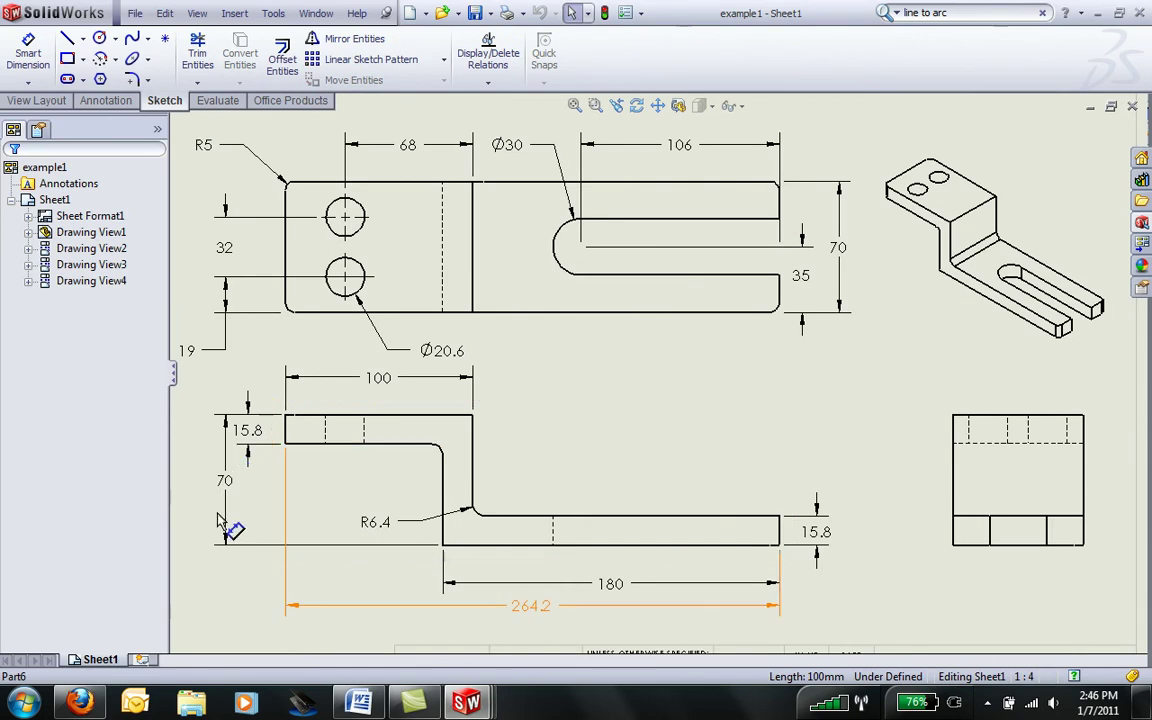
mouse_move(473, 705)
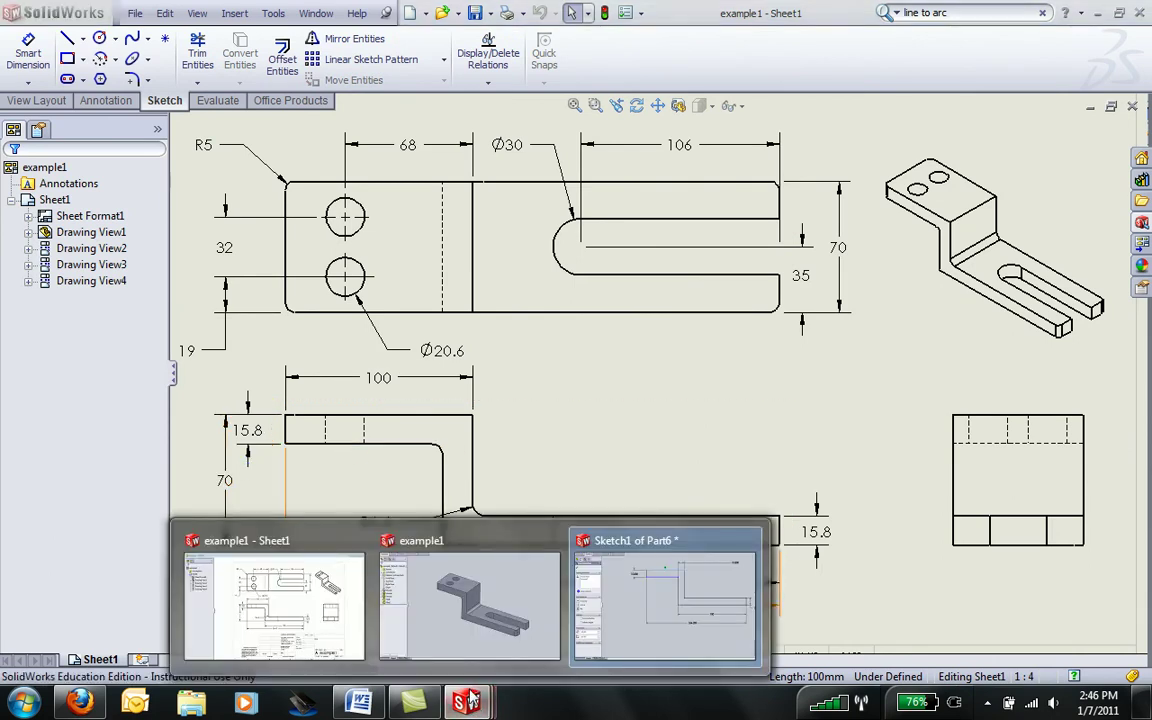
left_click(620, 615)
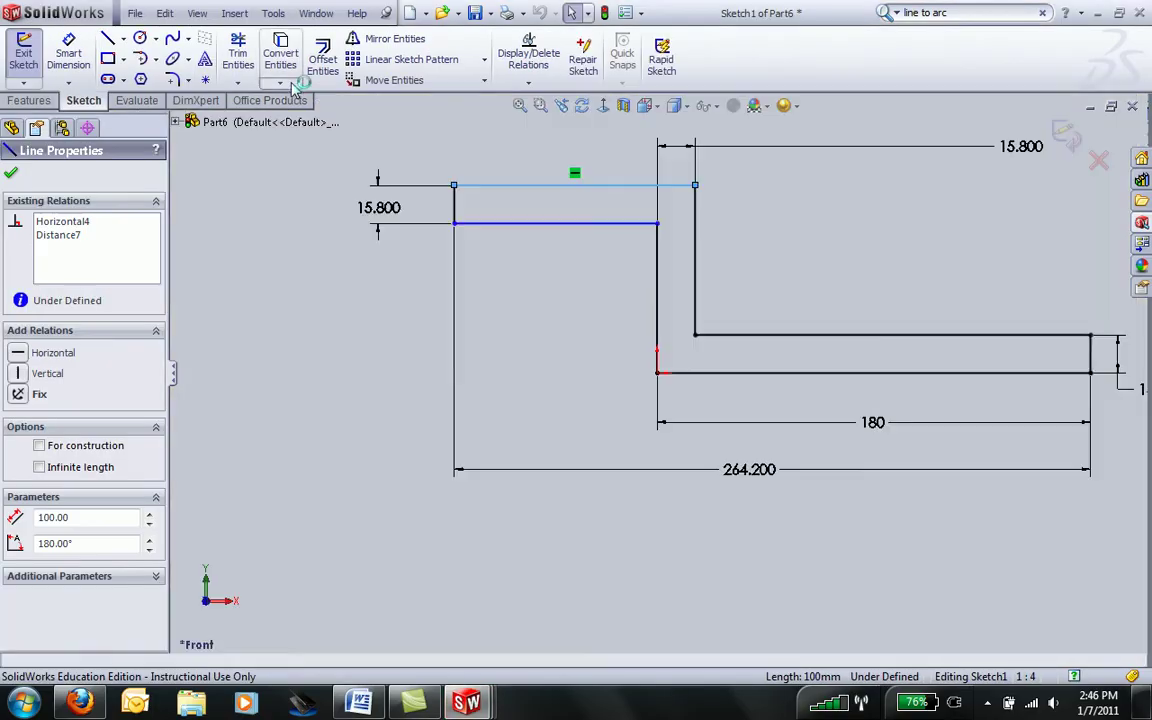
- Dimension the overall height between the upper arm's top line and the profile's bottom edge to 70 mm, and close the sketch
left_click(68, 55)
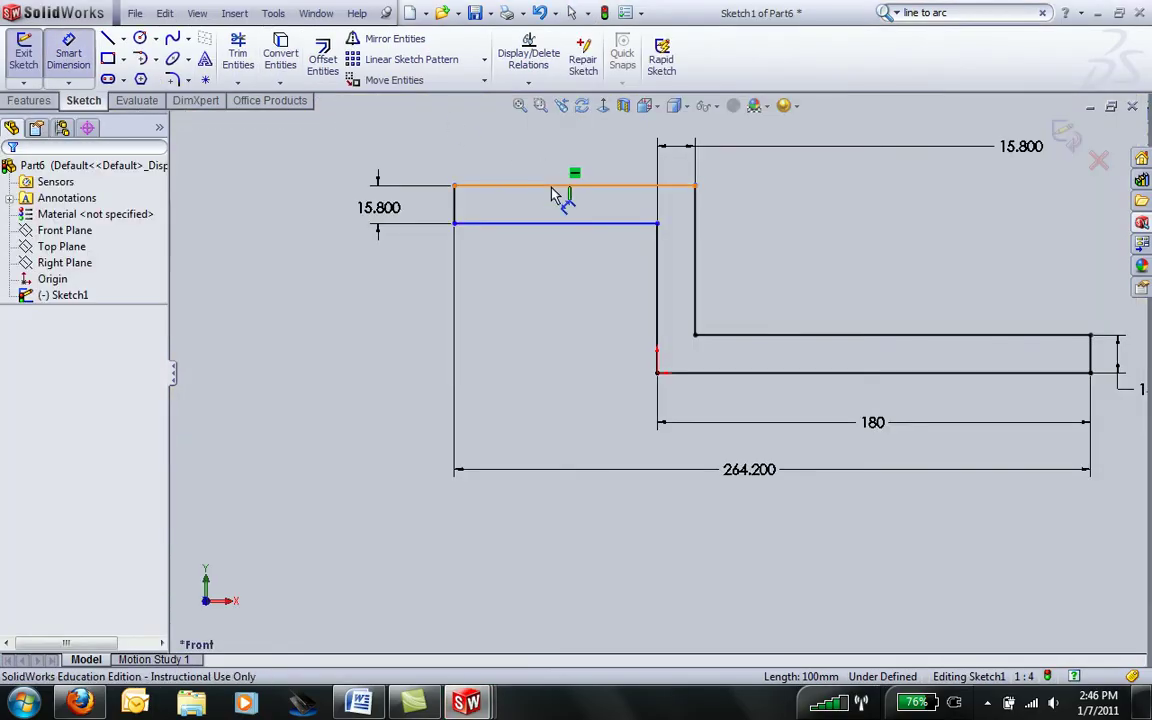
left_click(598, 186)
left_click(718, 374)
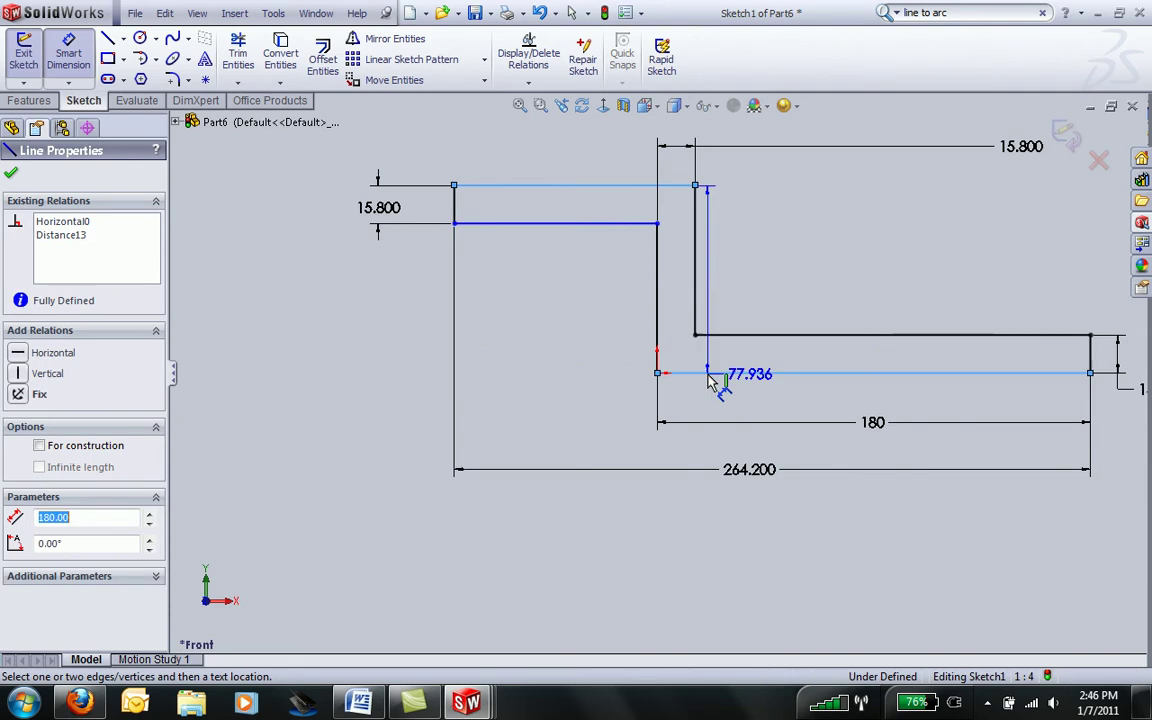
left_click(311, 313)
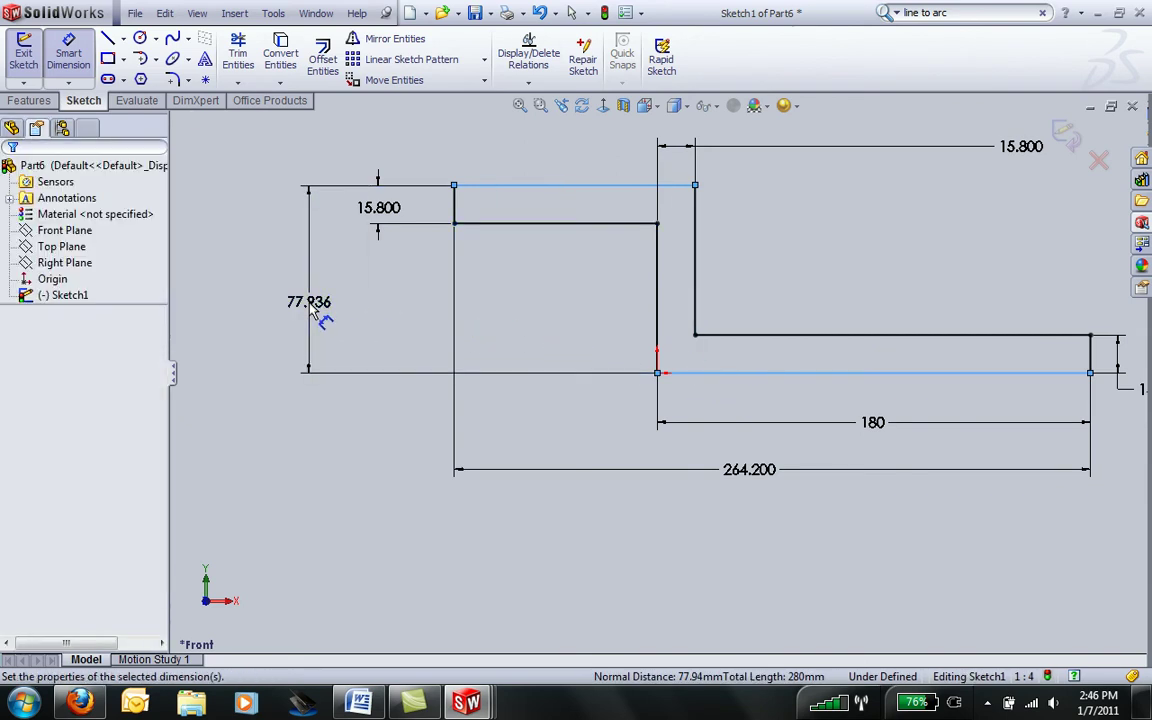
key("Return")
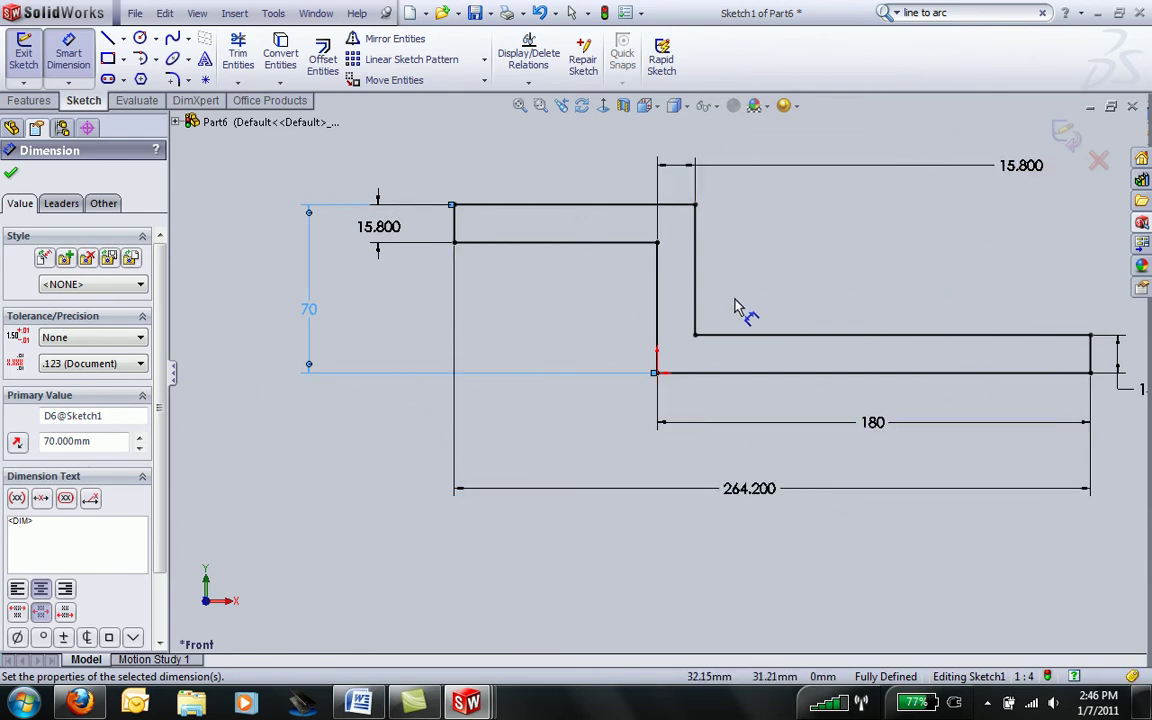
middle_click_drag(812, 252, 745, 302, "ctrl")
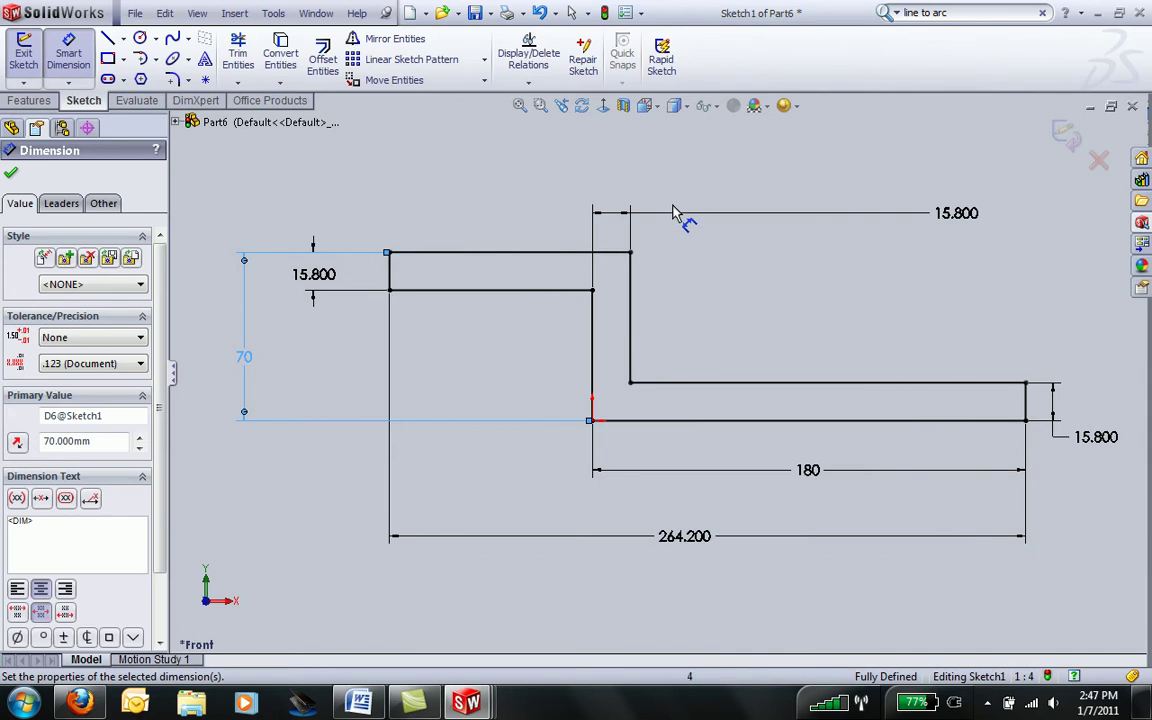
left_click(1066, 137)
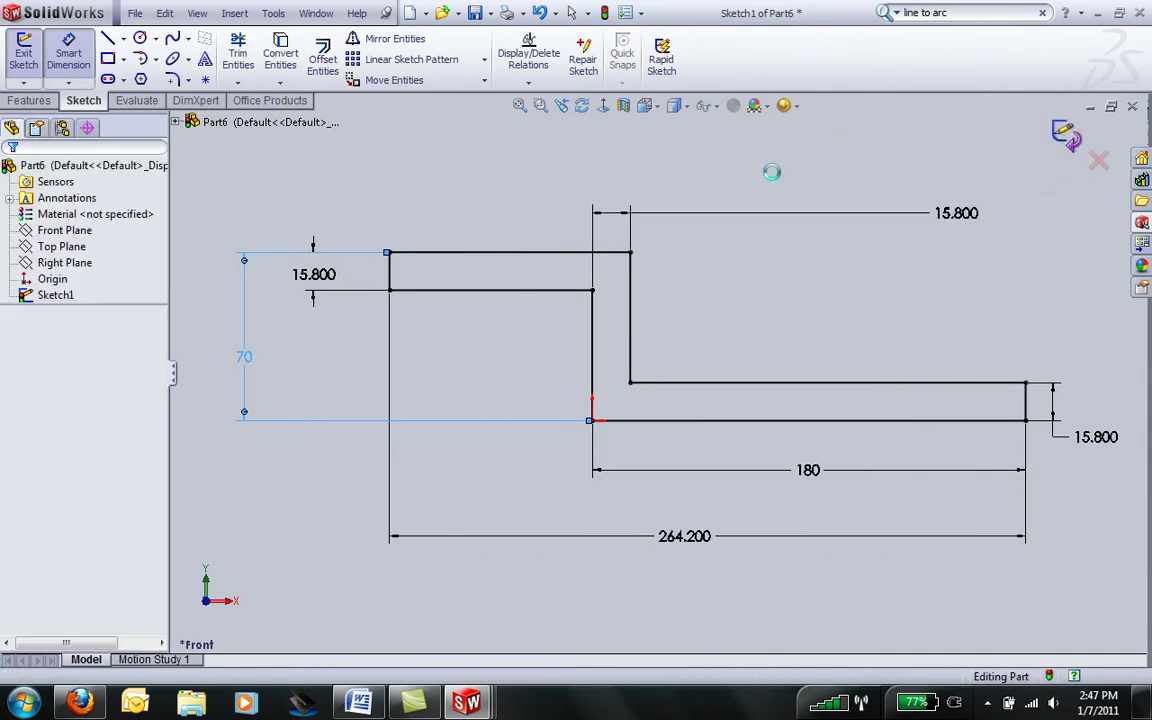
- Extrude the stepped profile as a blind boss 70 mm deep, checking the width on the example1 drawing sheet
left_click(38, 107)
left_click(30, 55)
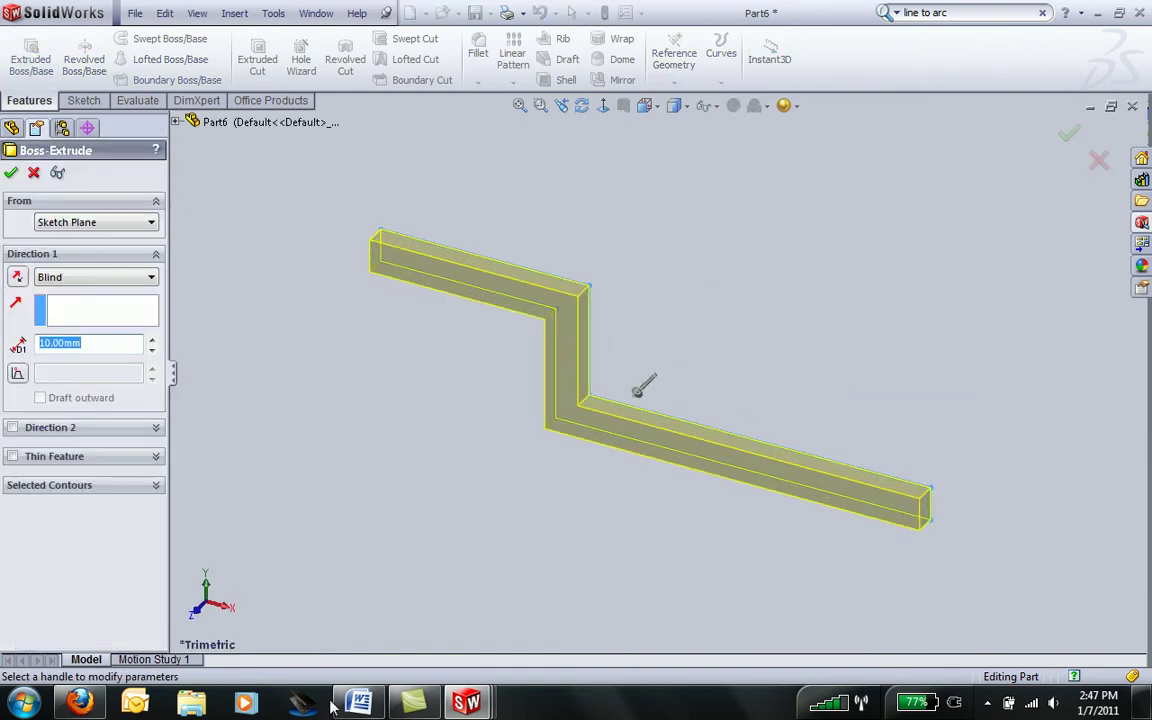
mouse_move(466, 703)
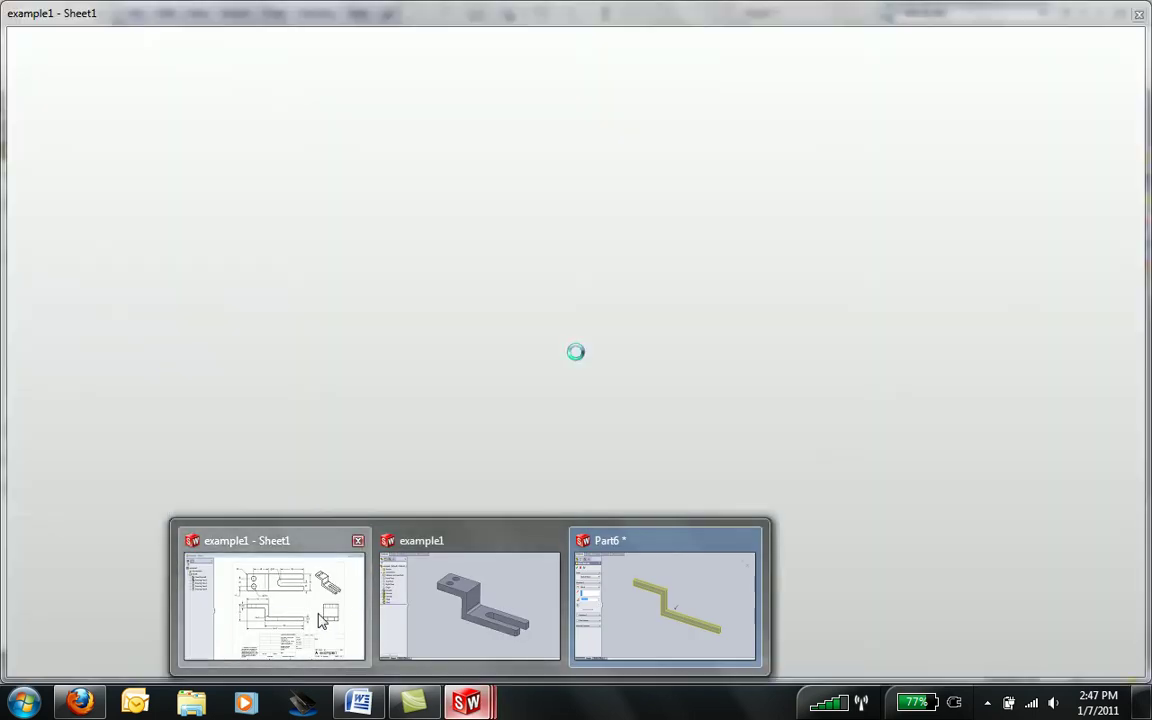
left_click(322, 620)
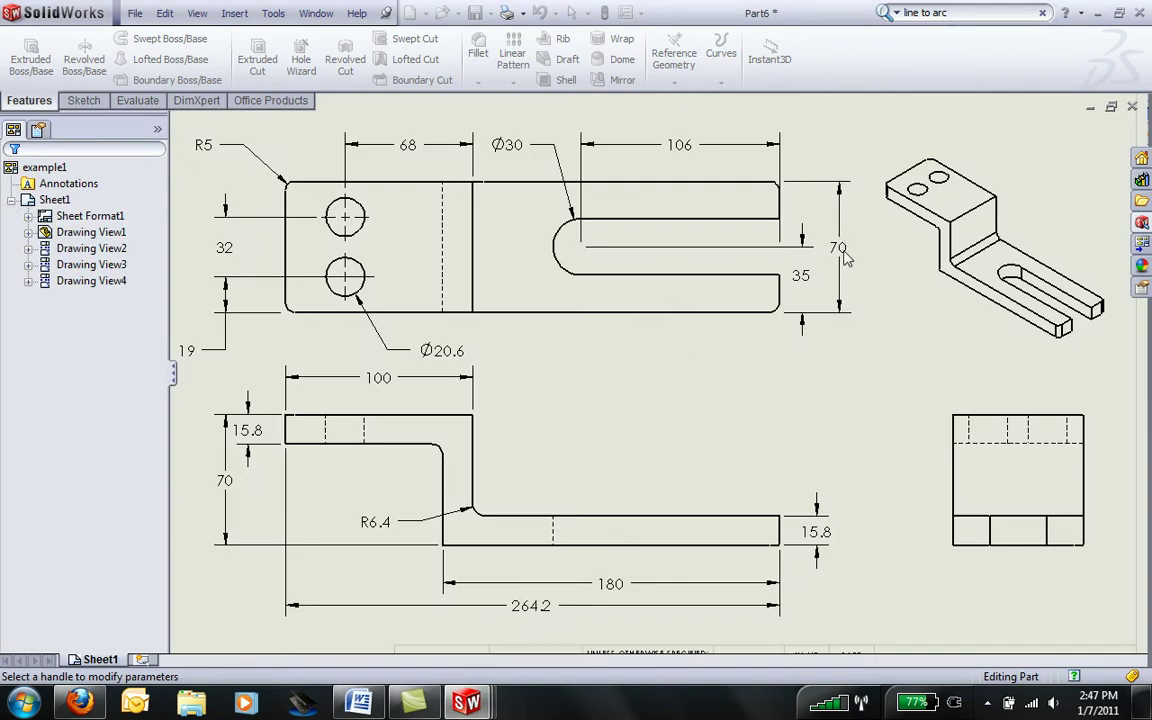
mouse_move(481, 709)
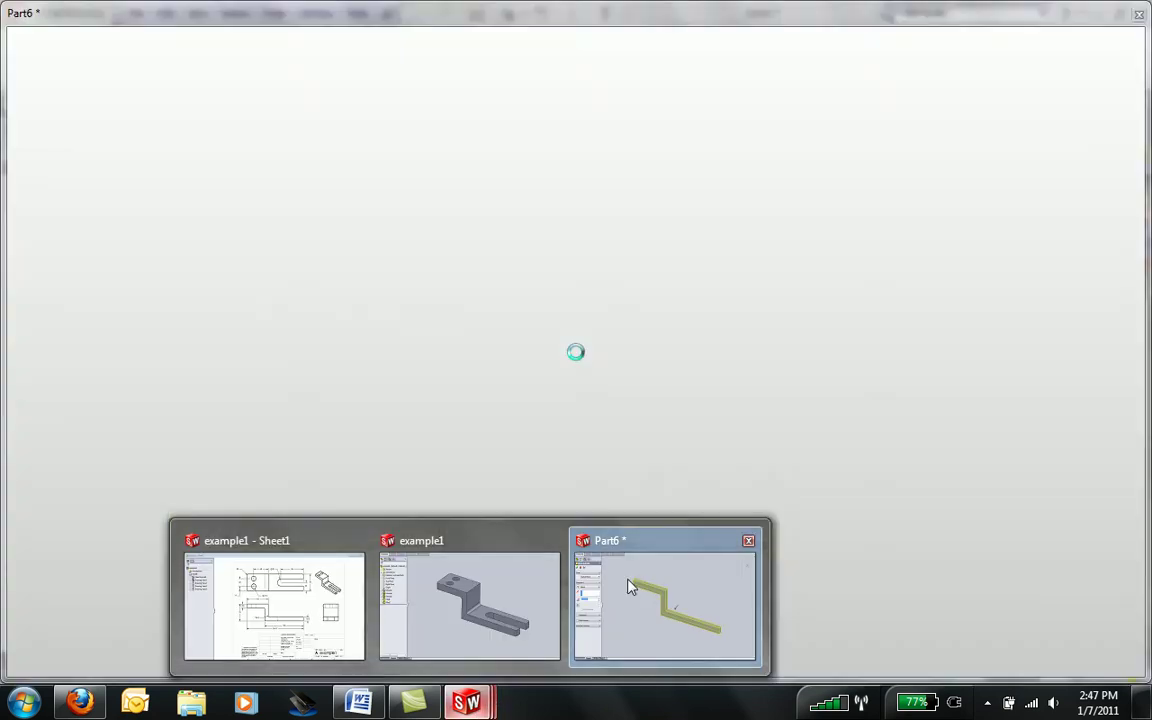
left_click(610, 580)
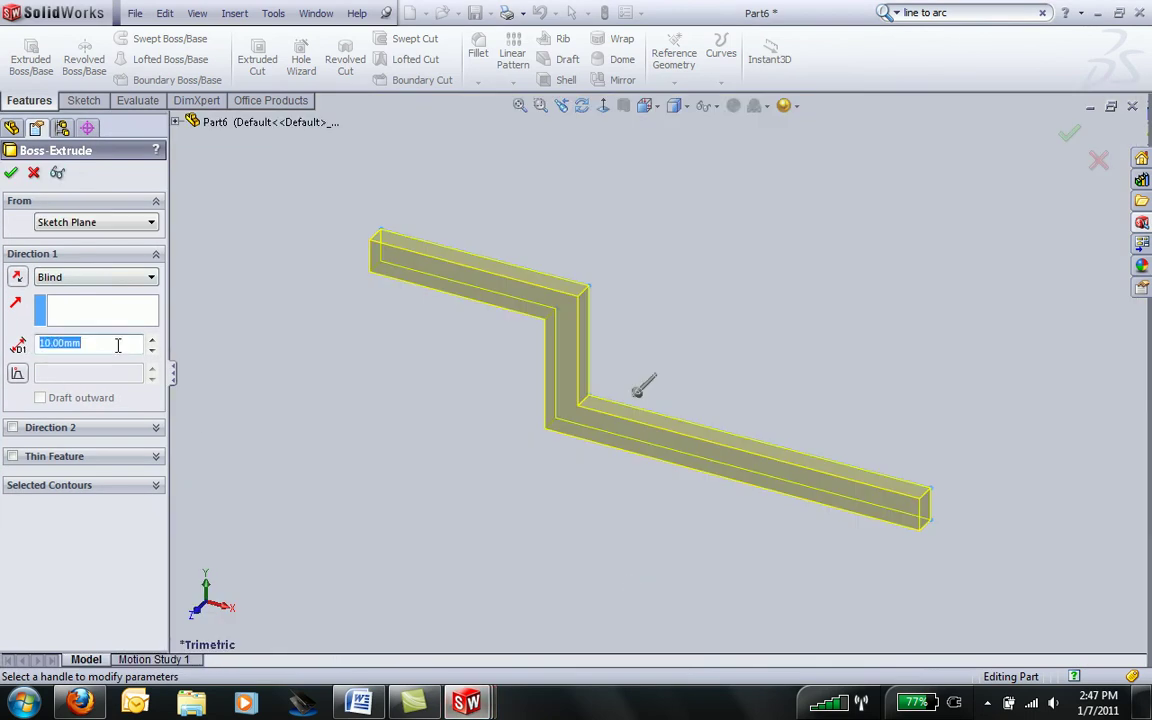
key("Return")
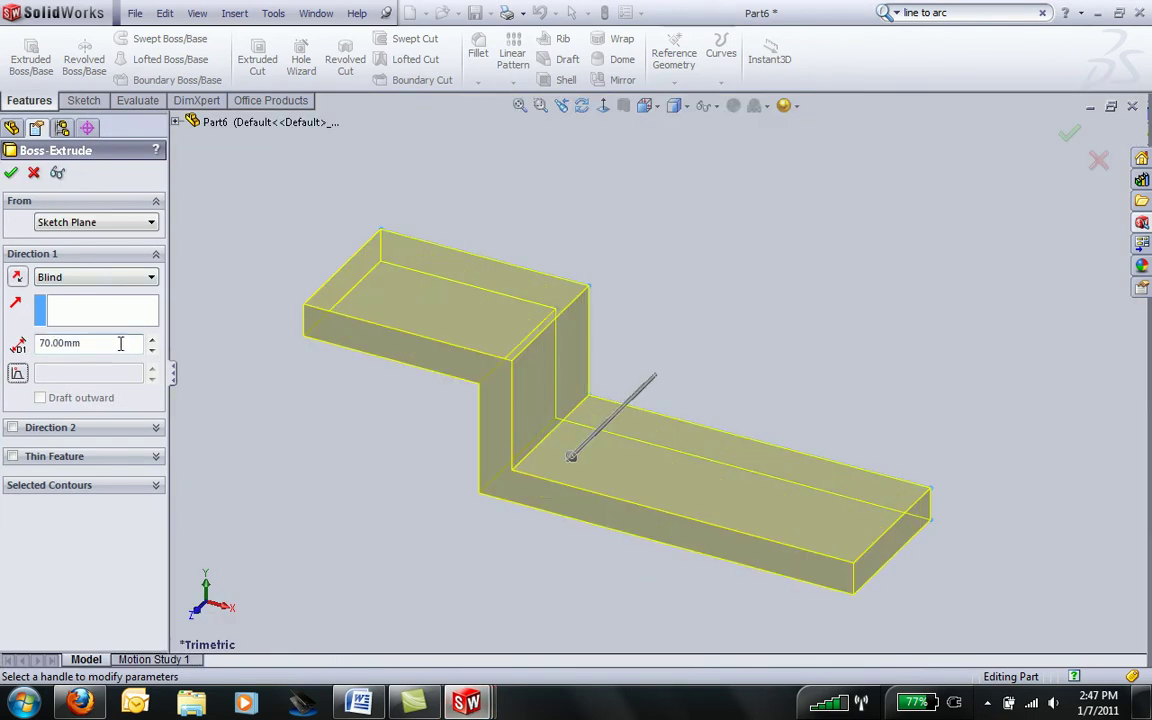
left_click(12, 174)
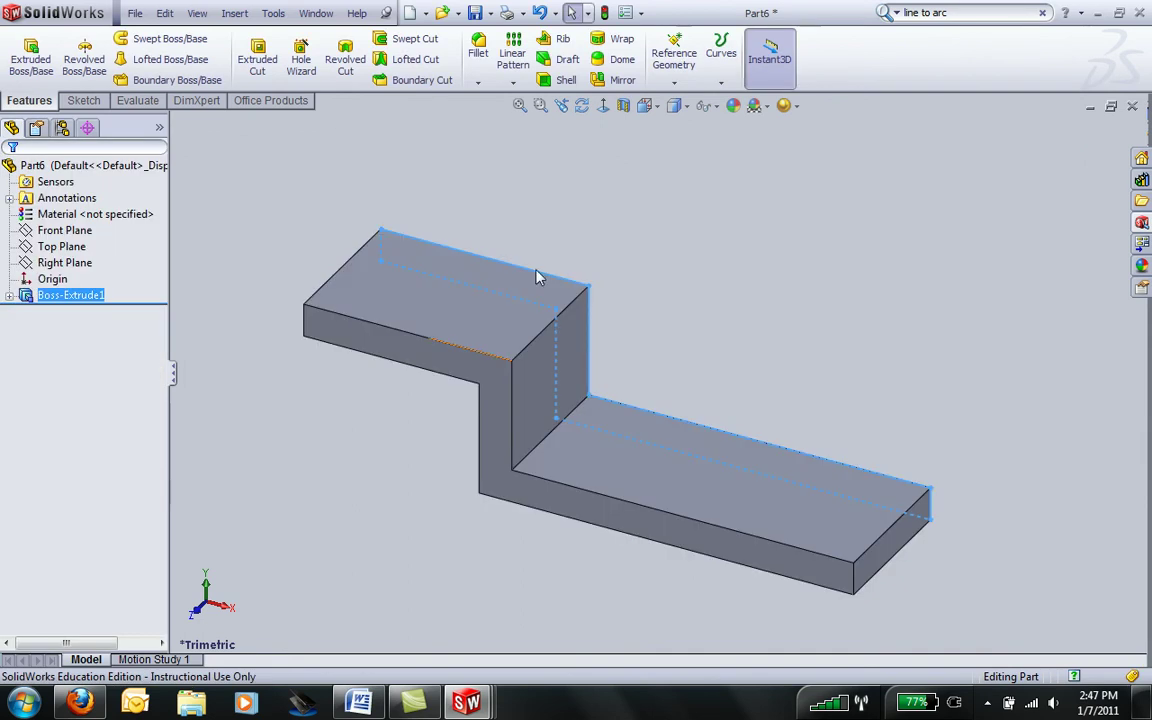
- Start a sketch on the upper arm's top face and draw two vertically aligned circles with radii of about 11.2 mm and 11.7 mm
left_click(409, 302)
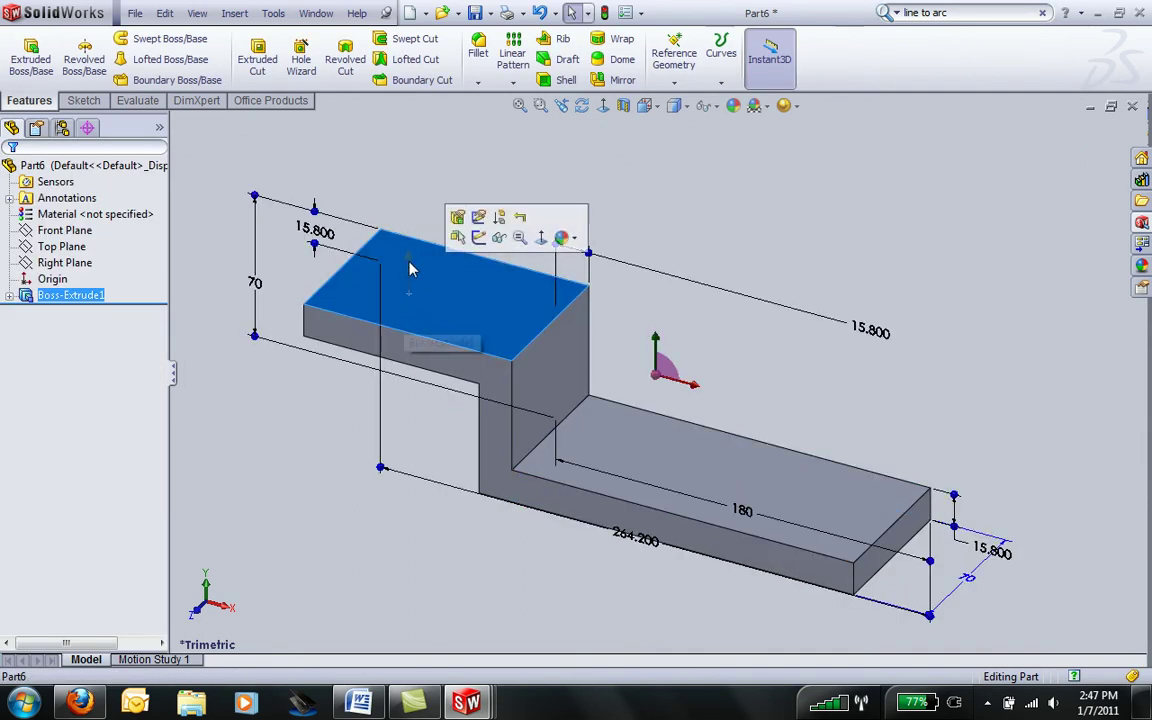
left_click(479, 239)
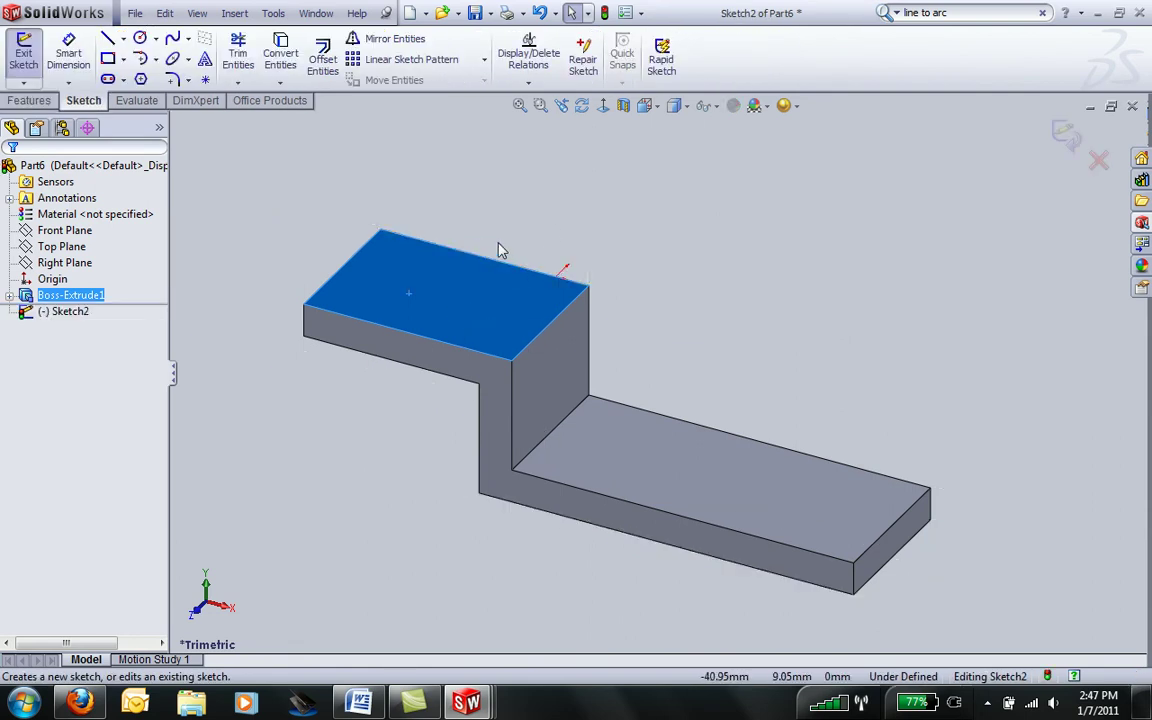
left_click(603, 108)
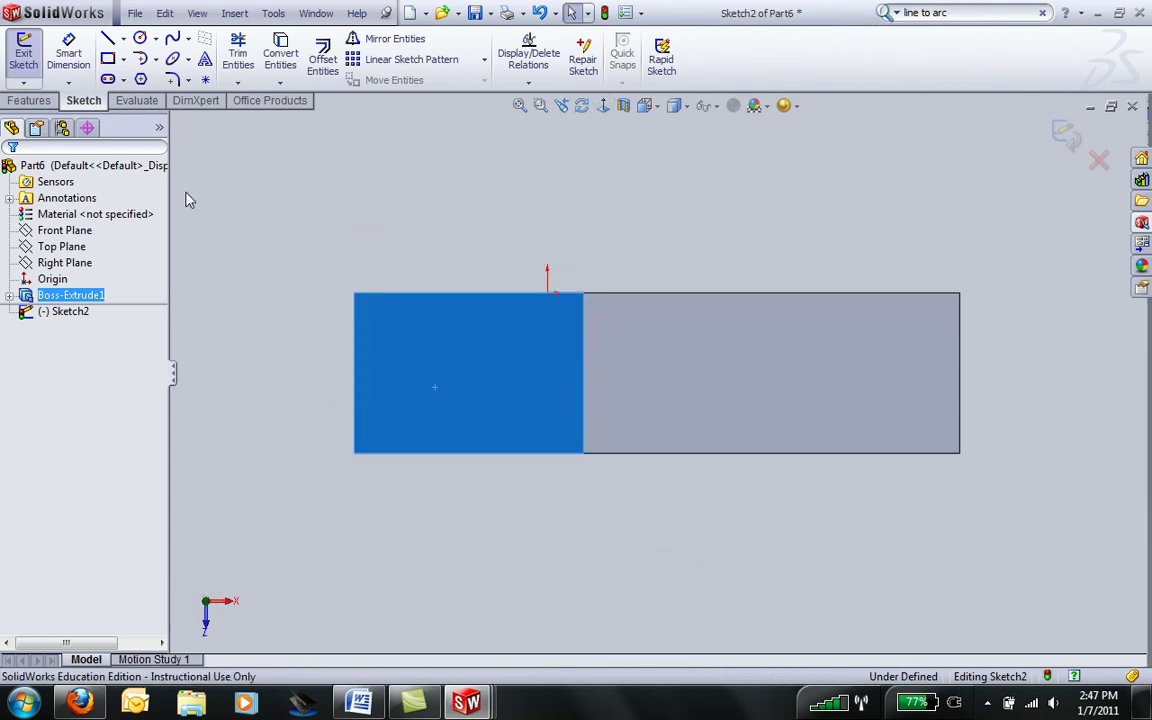
left_click(141, 38)
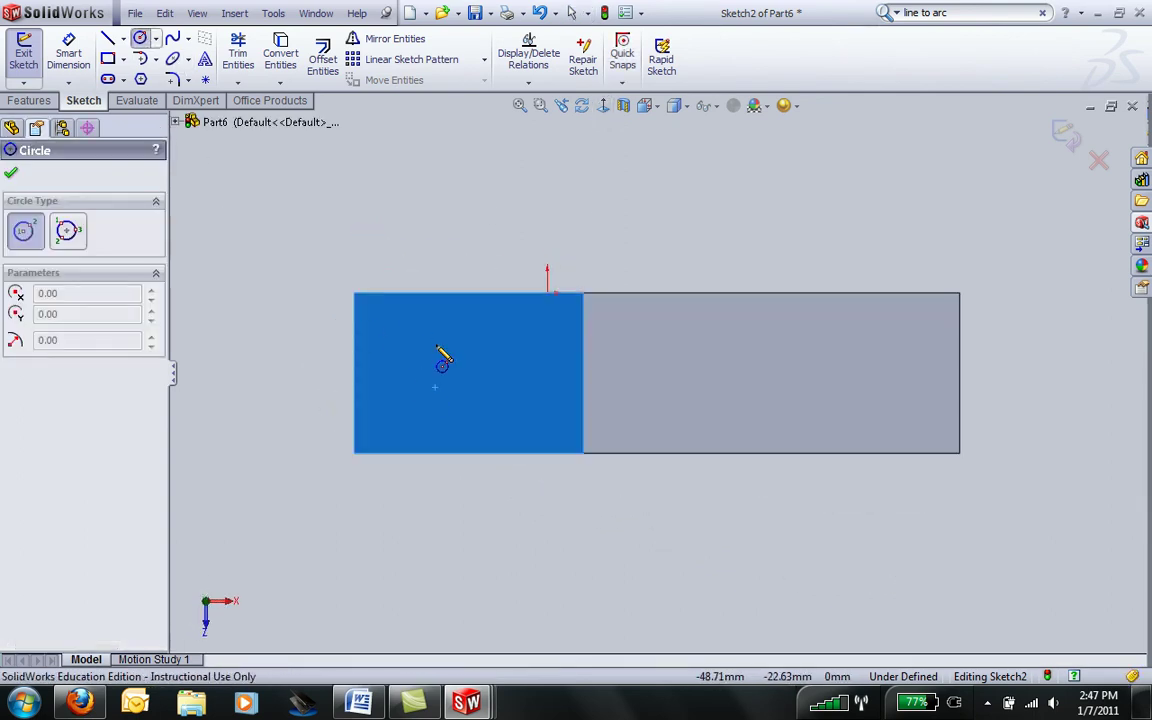
mouse_move(420, 335)
left_mouse_down()
mouse_move(440, 370)
mouse_move(434, 363)
left_mouse_up()
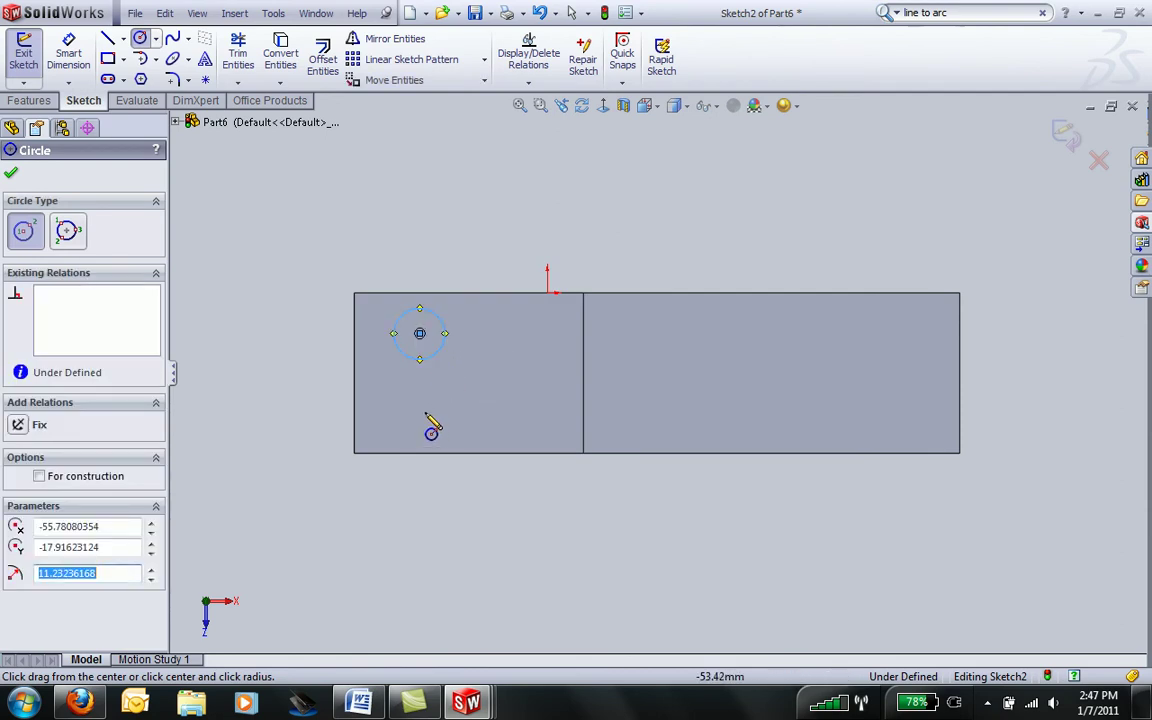
left_click_drag(420, 408, 440, 430)
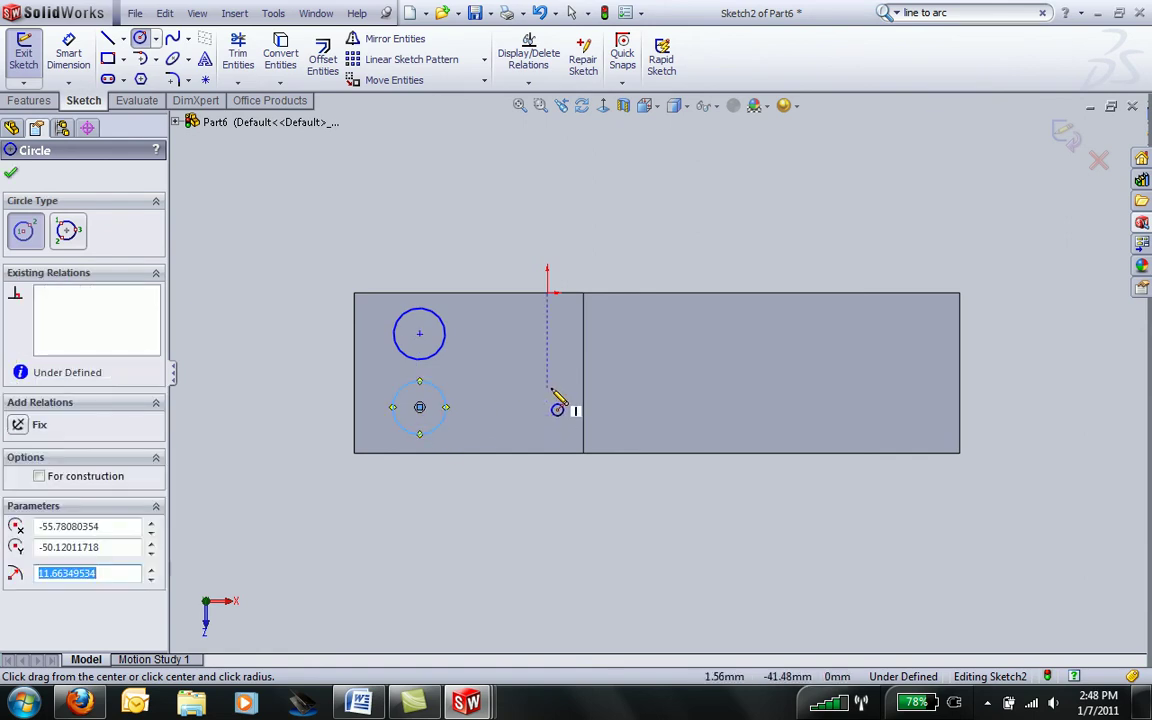
- Dimension the upper circle's centre from the step edge at 100 mm, consulting the example1 drawing sheet
left_click(70, 52)
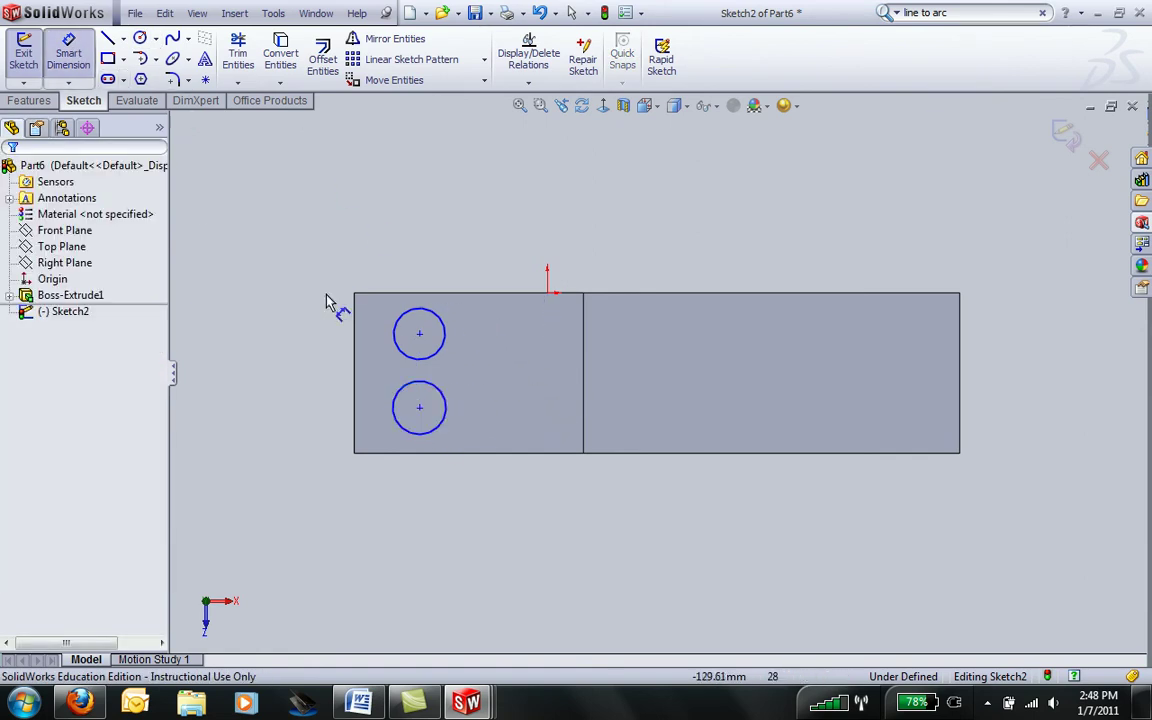
left_click(420, 336)
left_click(586, 348)
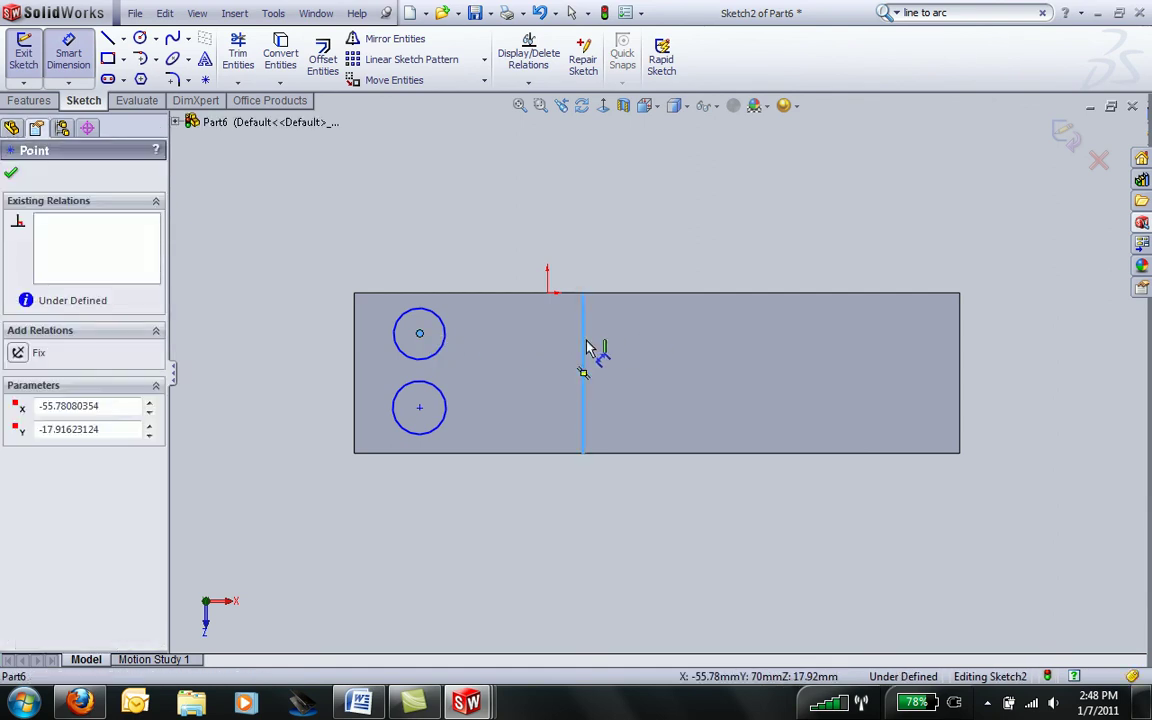
left_click(511, 212)
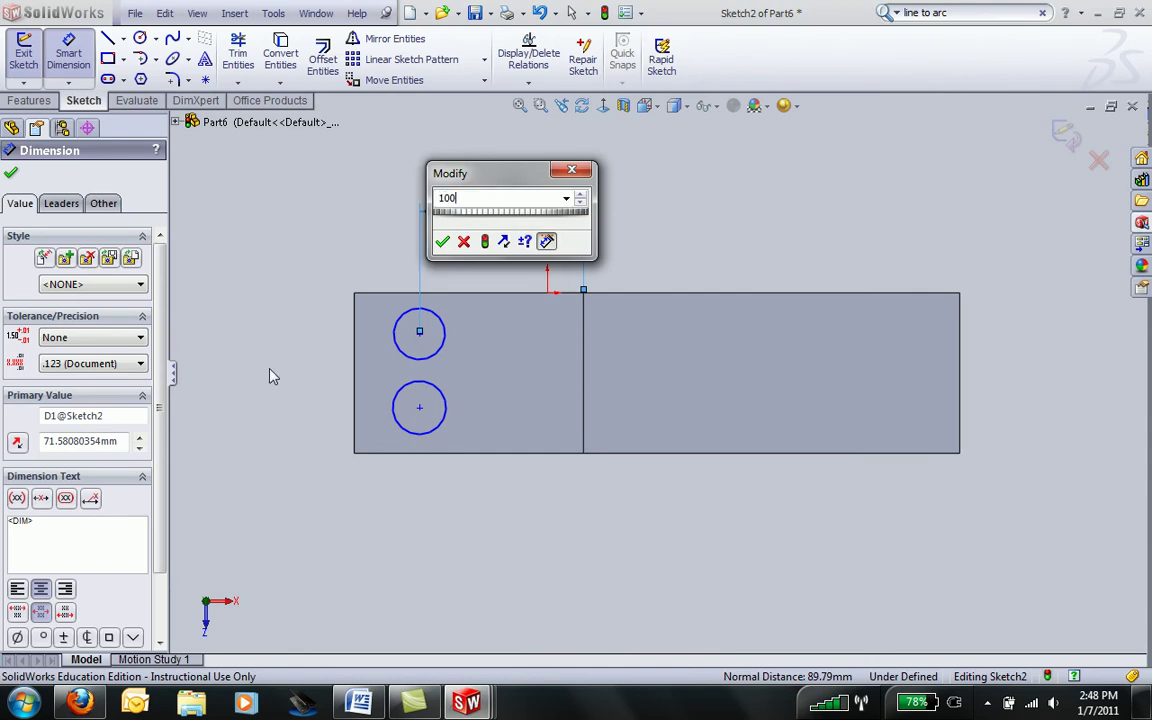
left_click(483, 700)
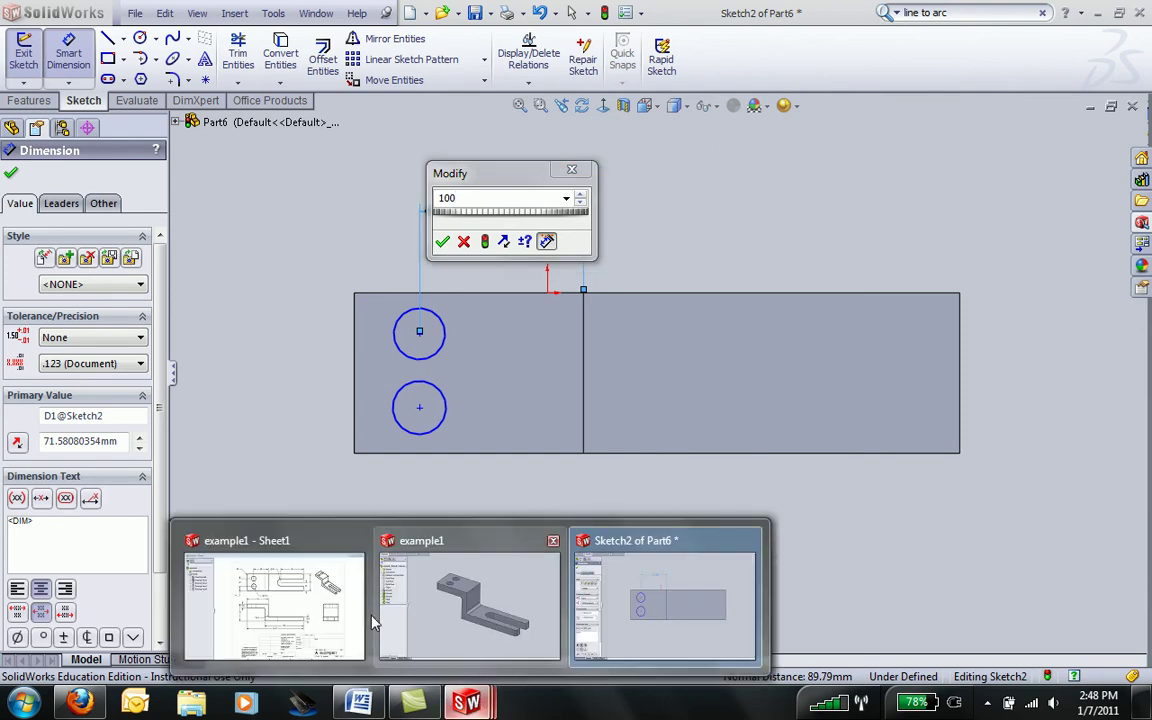
left_click(321, 603)
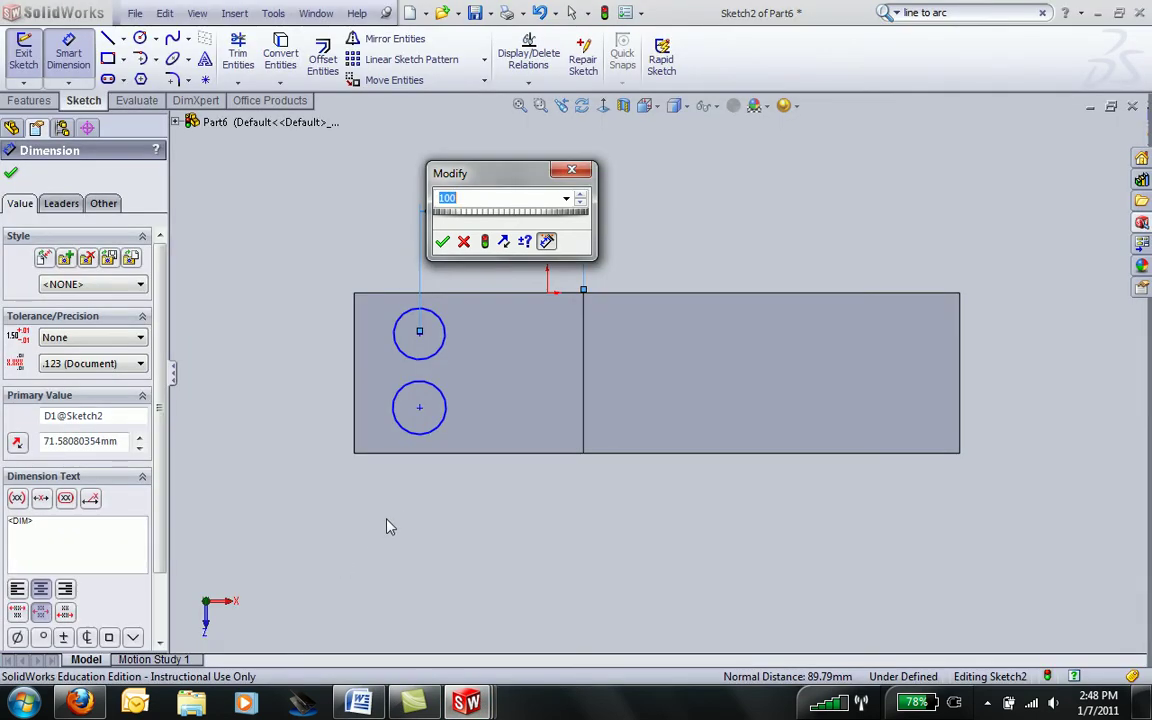
left_click(459, 709)
left_click(302, 632)
left_click(442, 242)
- Recheck the hole location on the example1 drawing sheet and set the upper circle's distance from the step edge to 68 mm
mouse_move(484, 707)
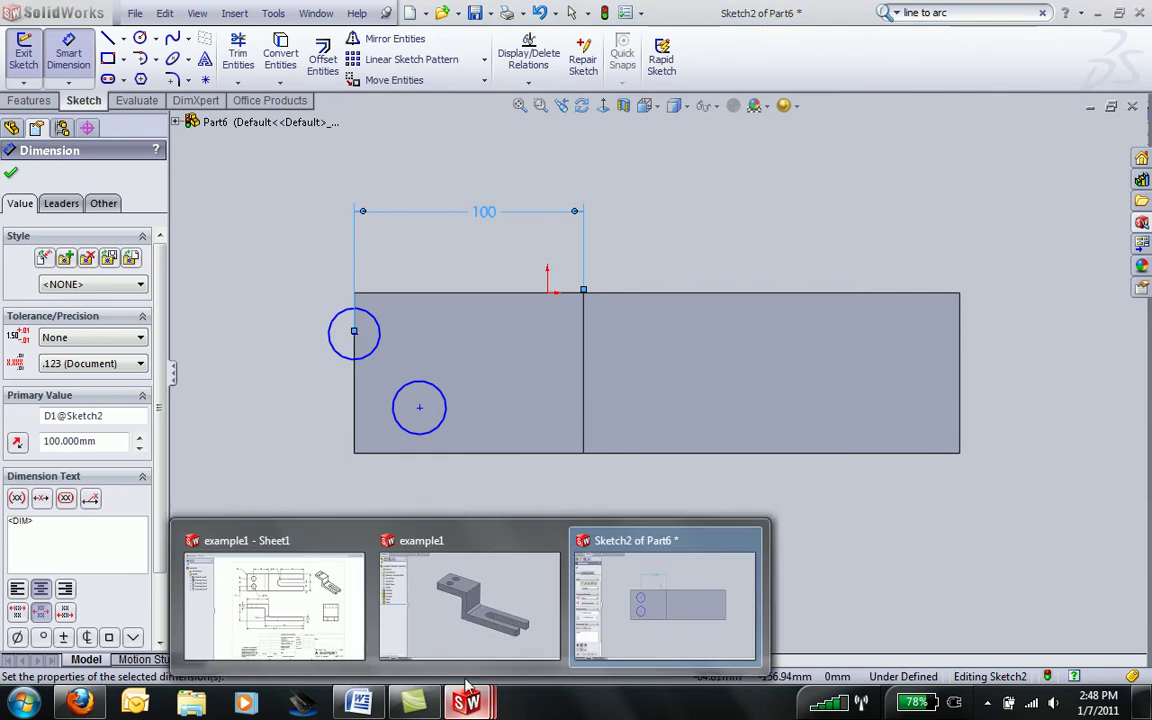
left_click(309, 609)
key("Escape")
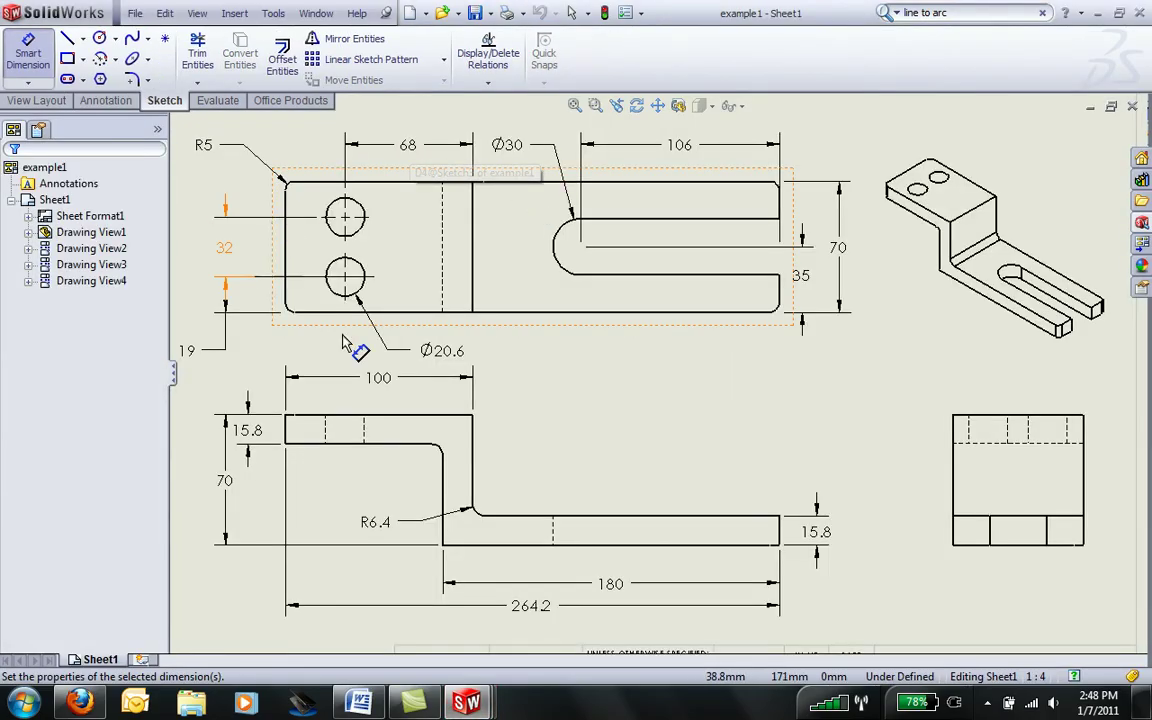
mouse_move(490, 707)
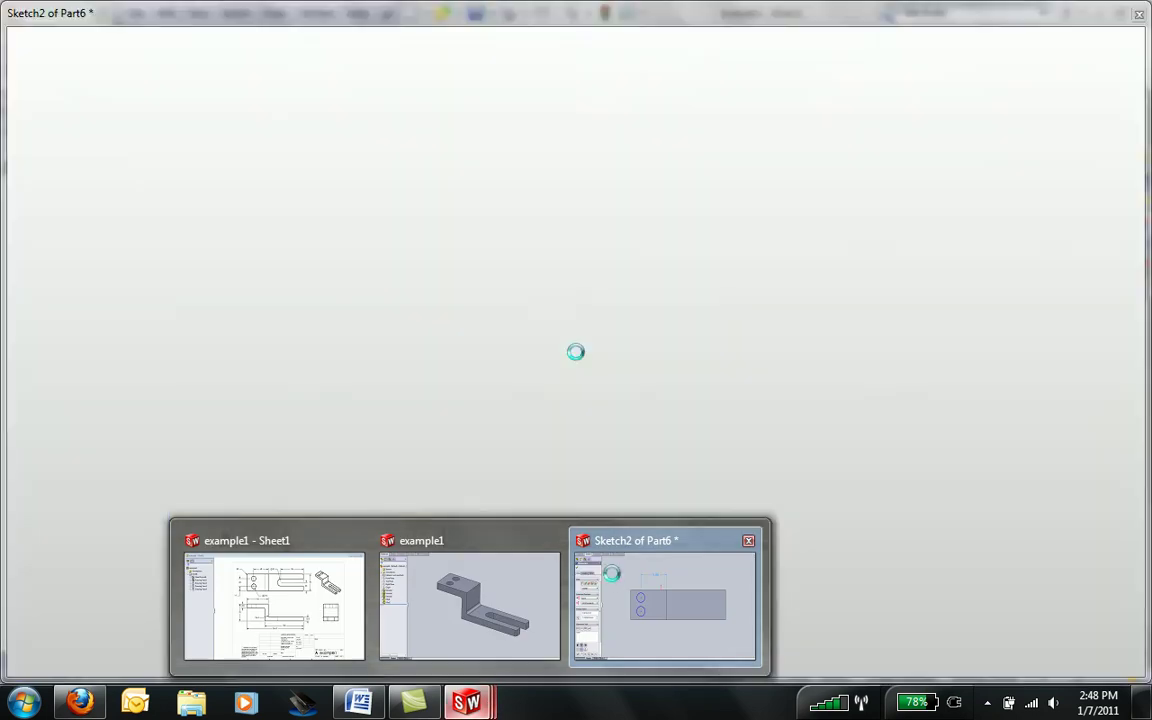
left_click(551, 513)
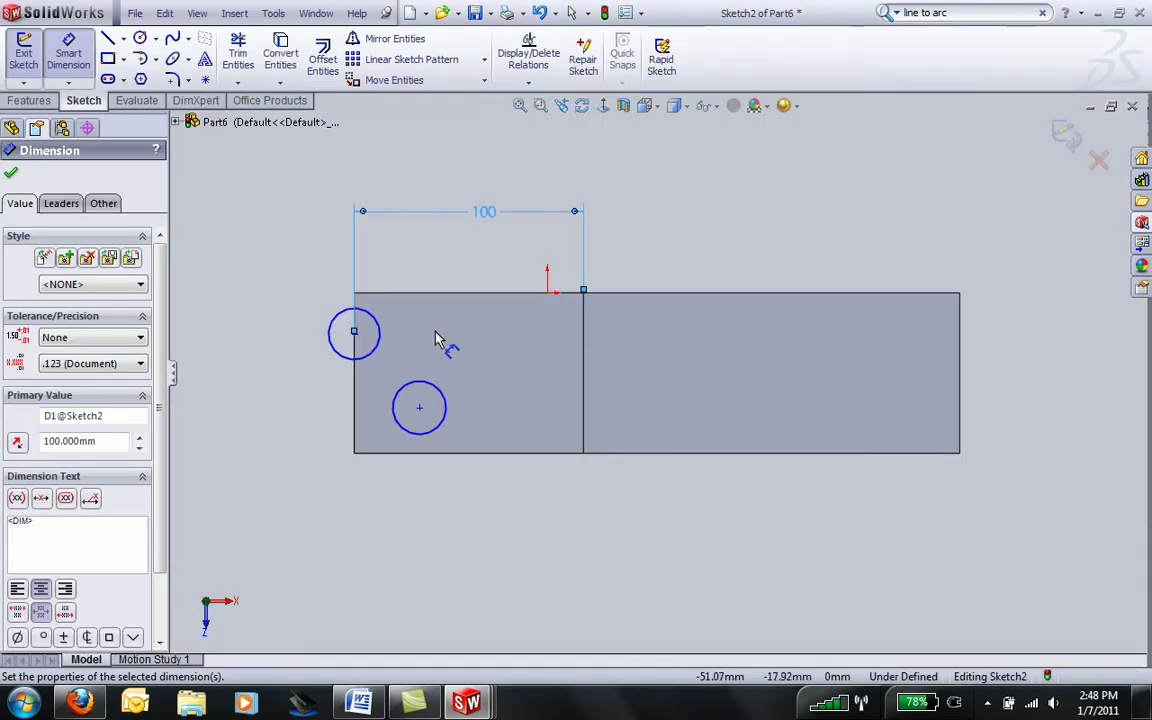
double_click(483, 214)
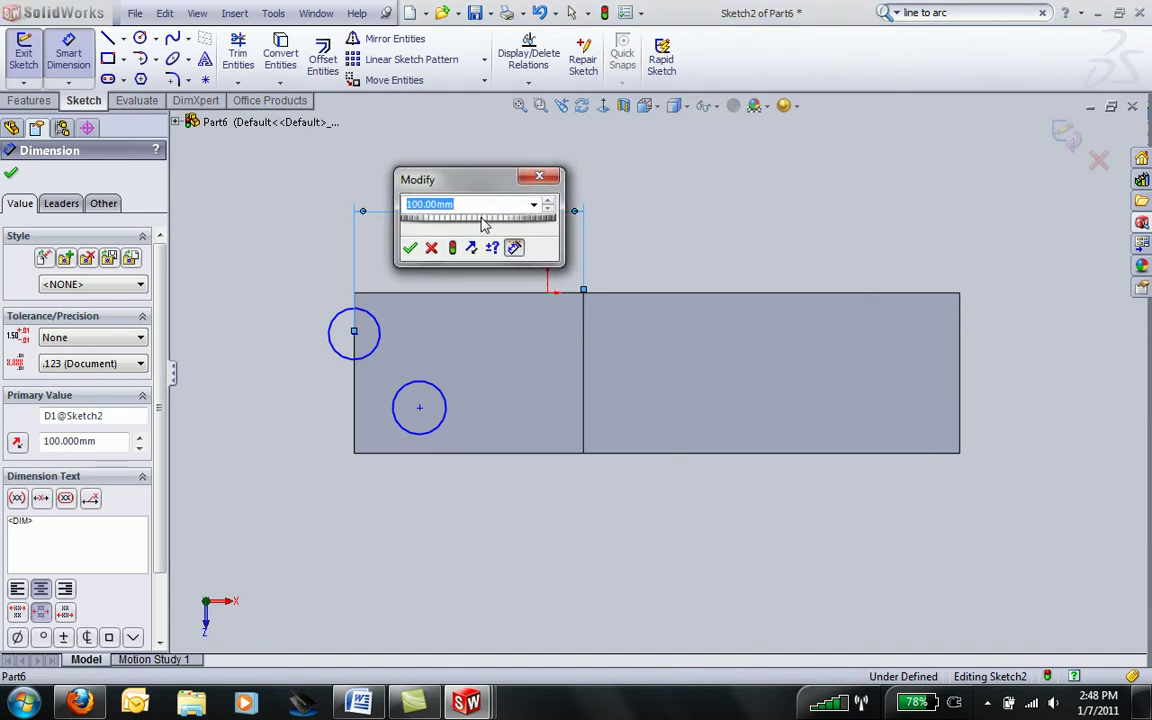
key("Return")
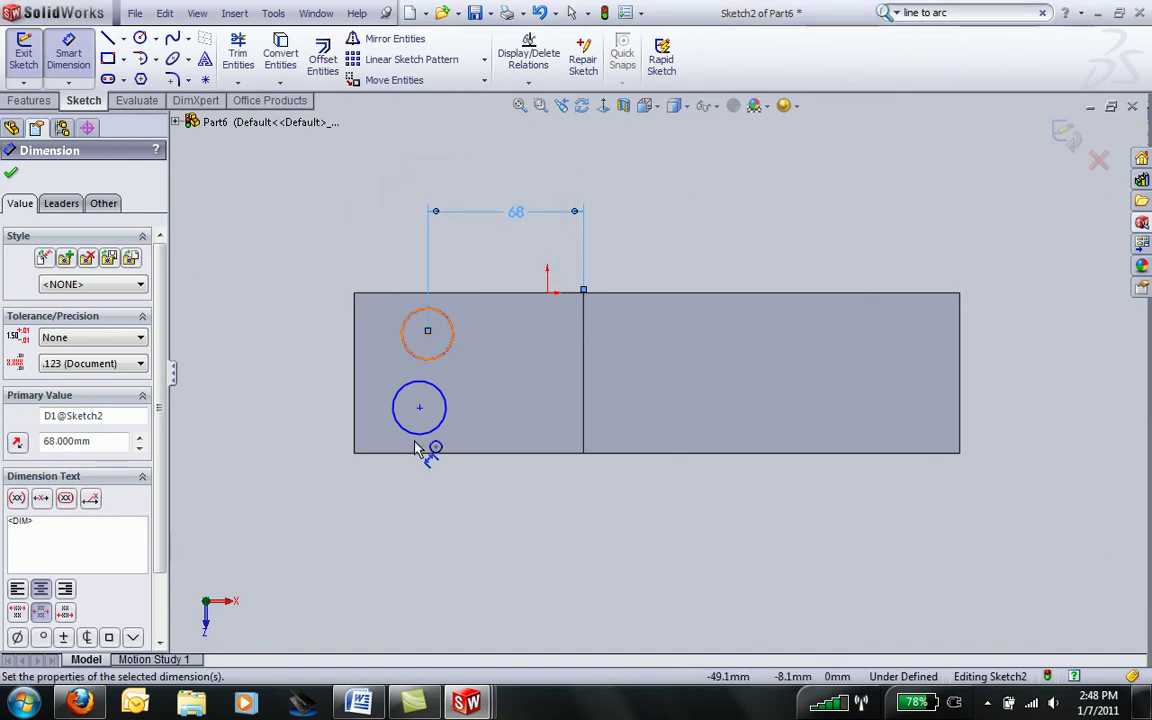
- Dimension the lower circle's centre 68 mm from the step edge
left_click(419, 409)
left_click(584, 416)
left_click(511, 510)
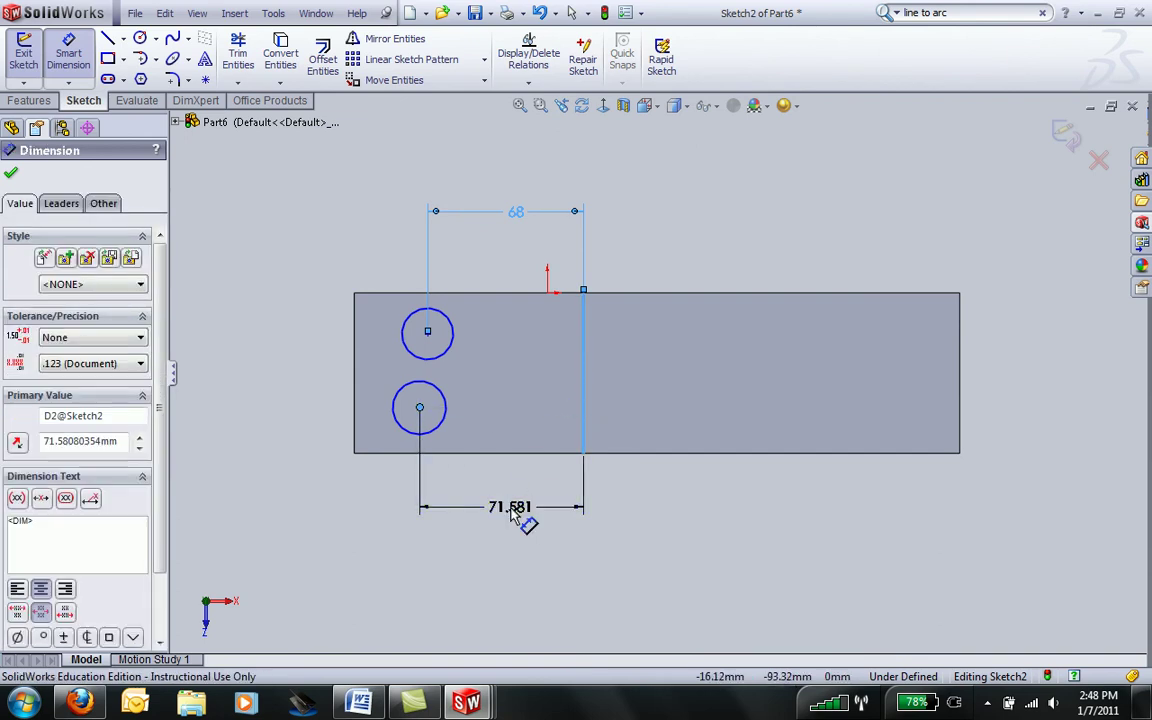
type("68")
key("Return")
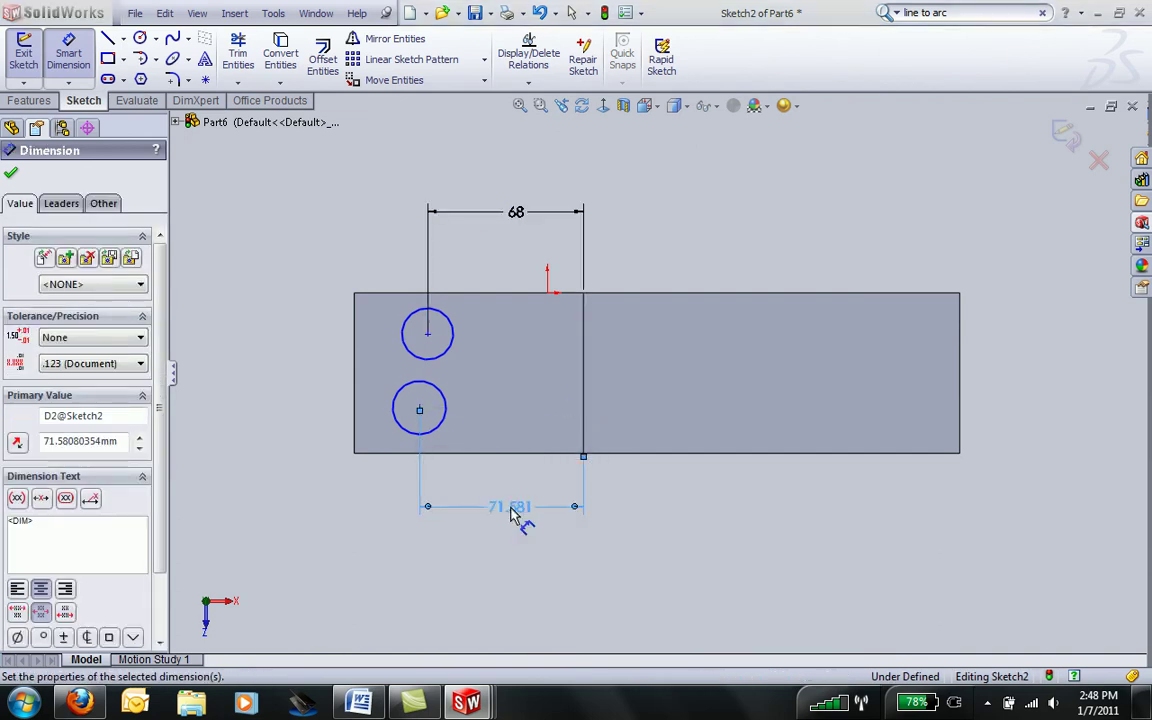
- Dimension the vertical spacing between the two circle centres to 32 mm
left_click(421, 410)
left_click(428, 410)
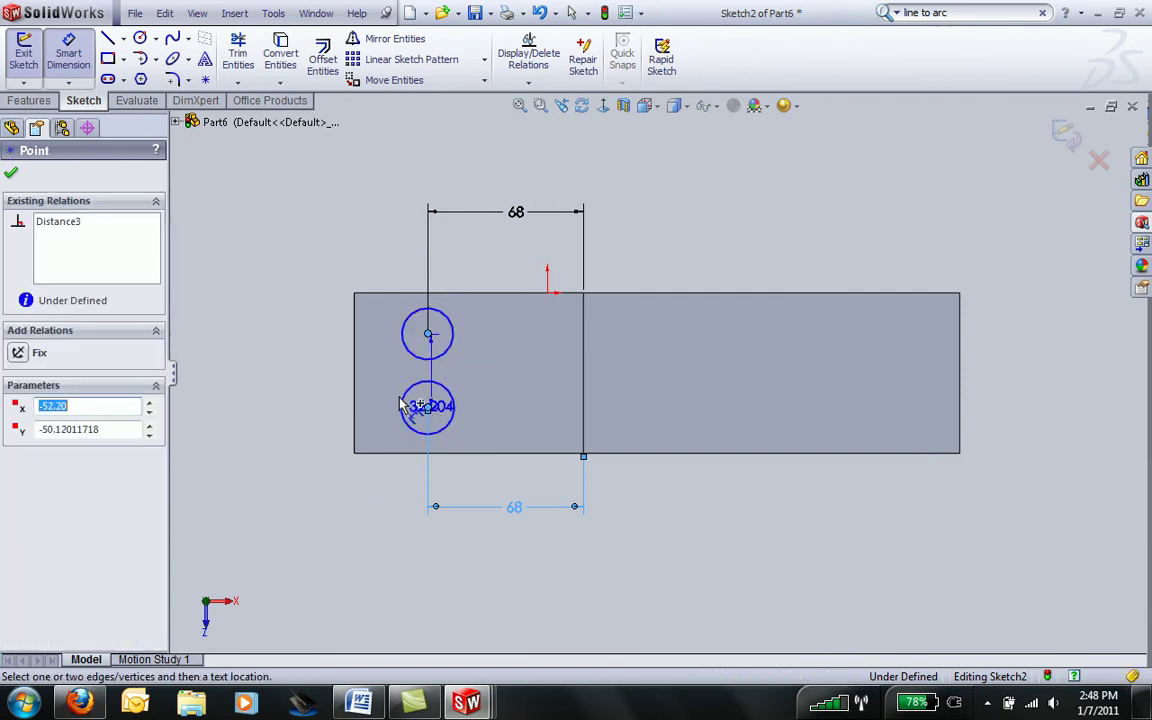
left_click(298, 390)
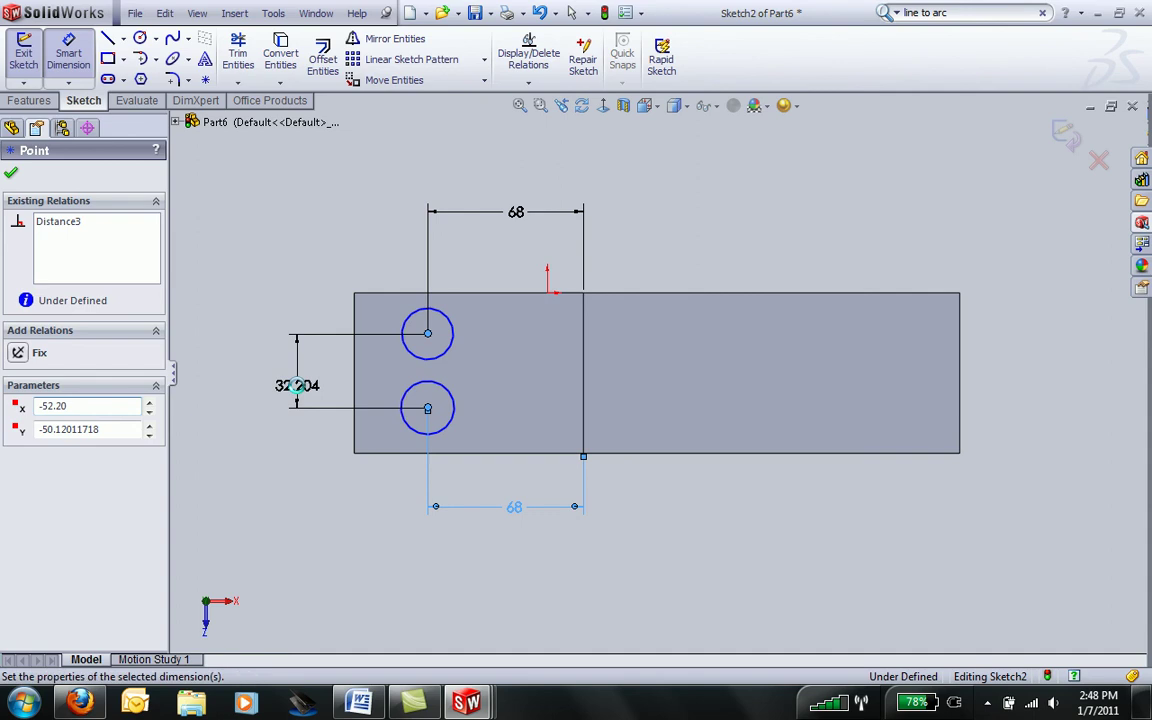
type("32")
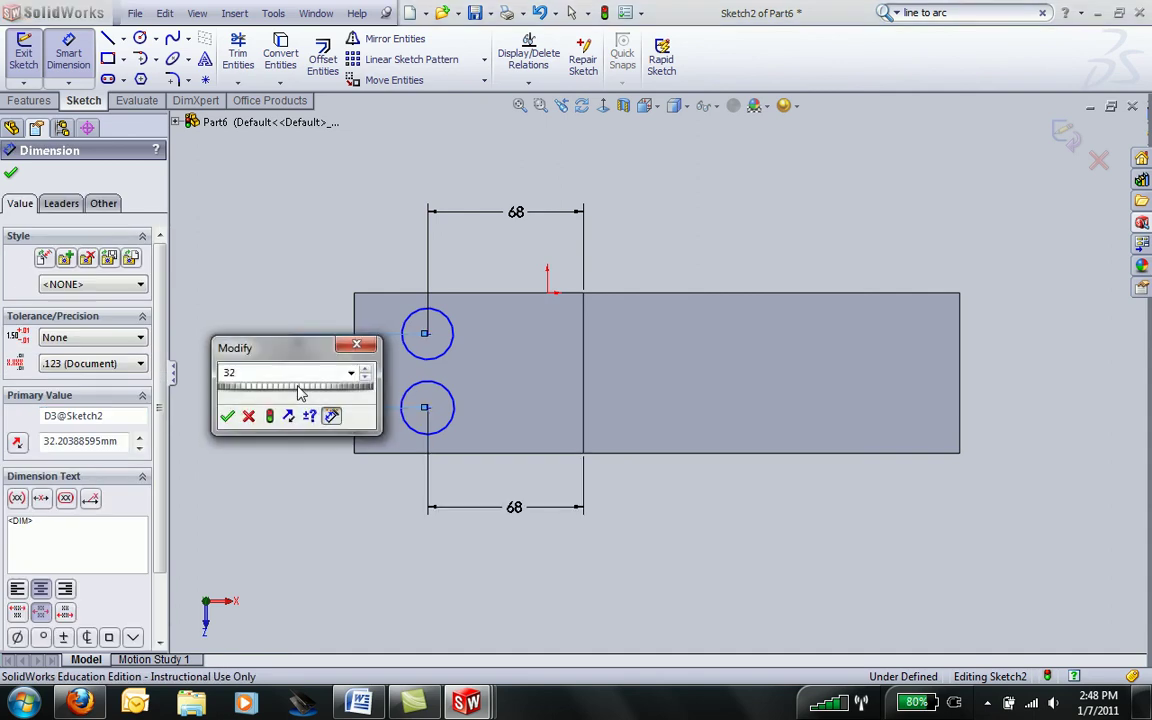
key("Return")
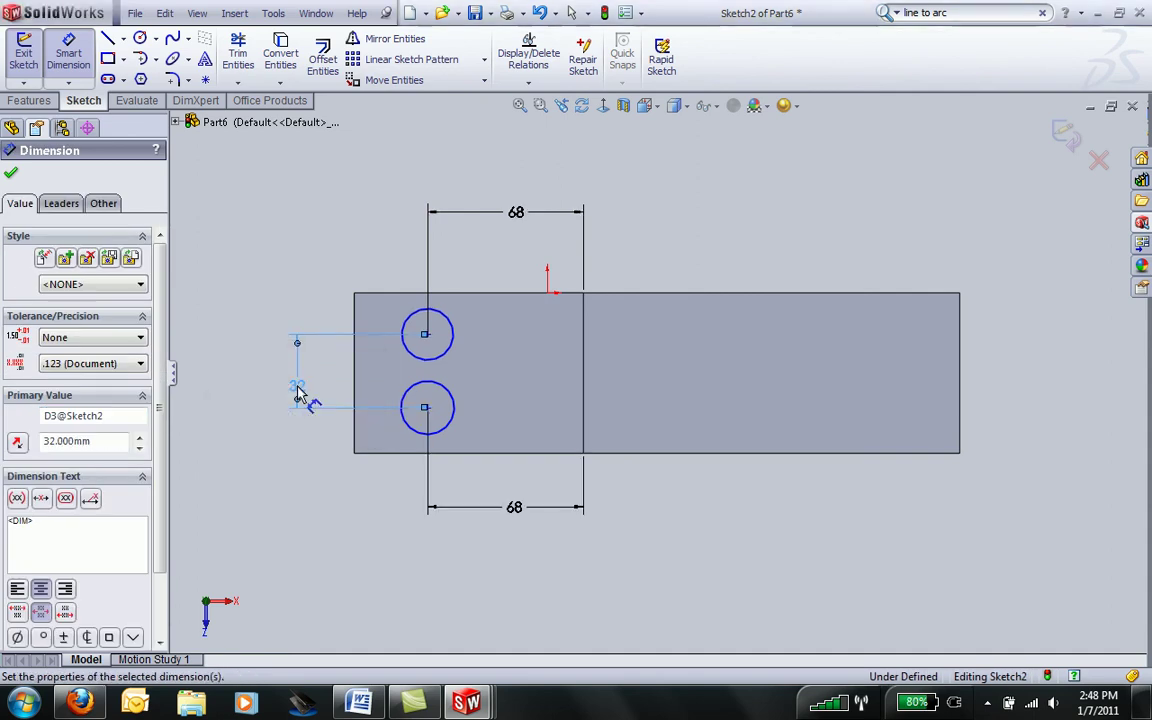
- Dimension the lower circle's diameter to 20.6 mm
left_click(408, 437)
left_click(310, 507)
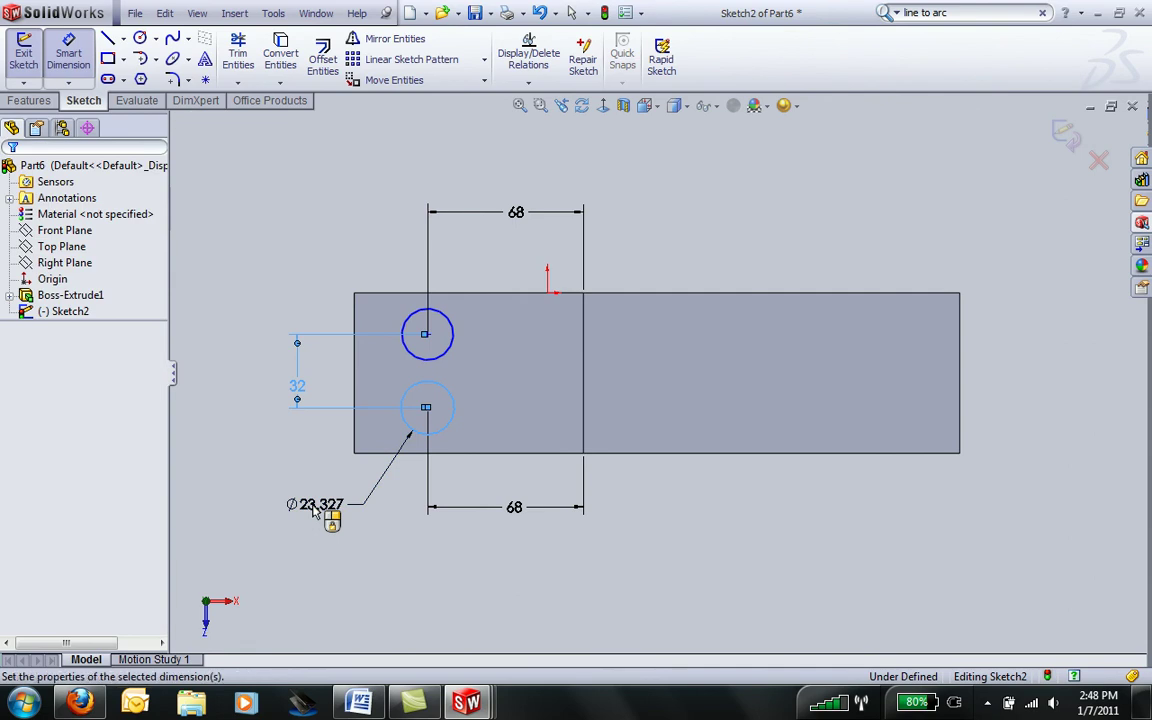
left_click(313, 510)
double_click(313, 505)
type("20.6")
key("Return")
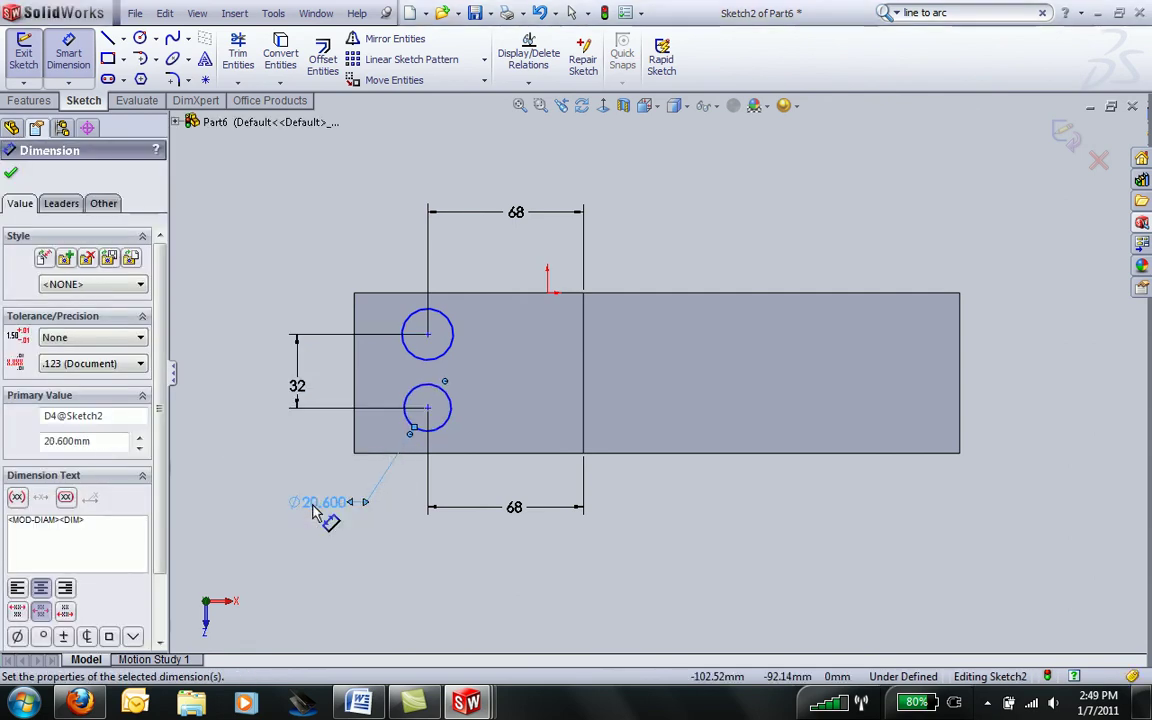
- Dimension the upper circle's diameter to 20.6 mm and end dimensioning
left_click(413, 322)
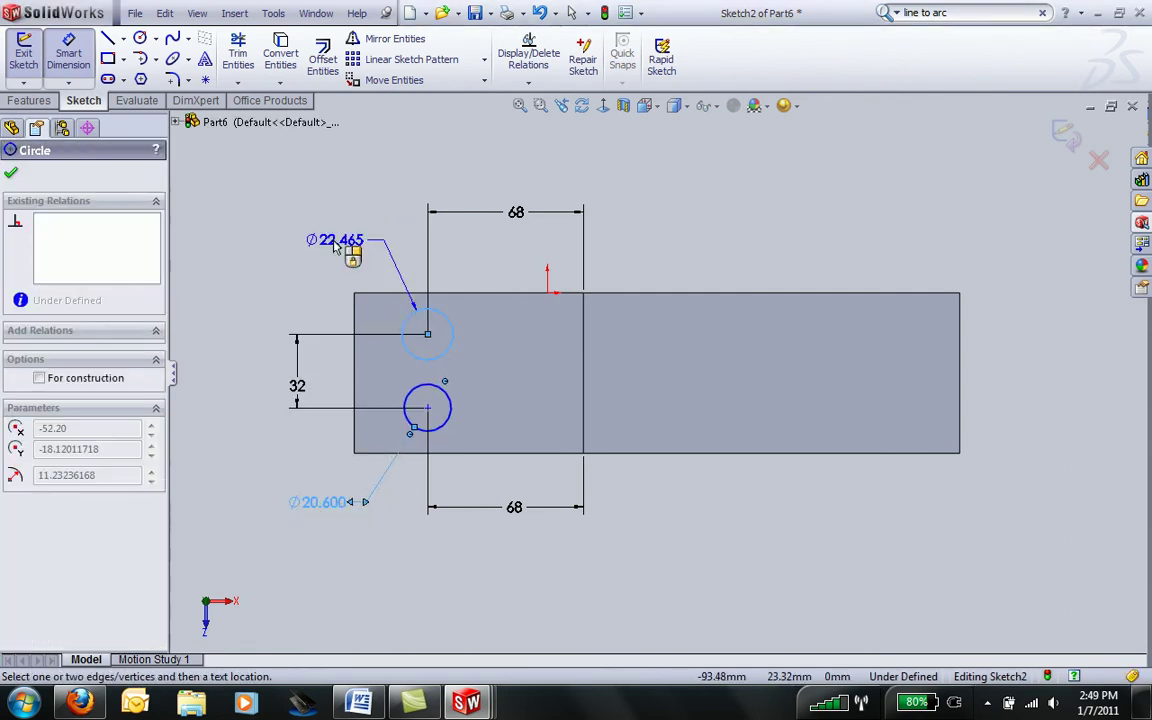
left_click(338, 246)
left_click(336, 246)
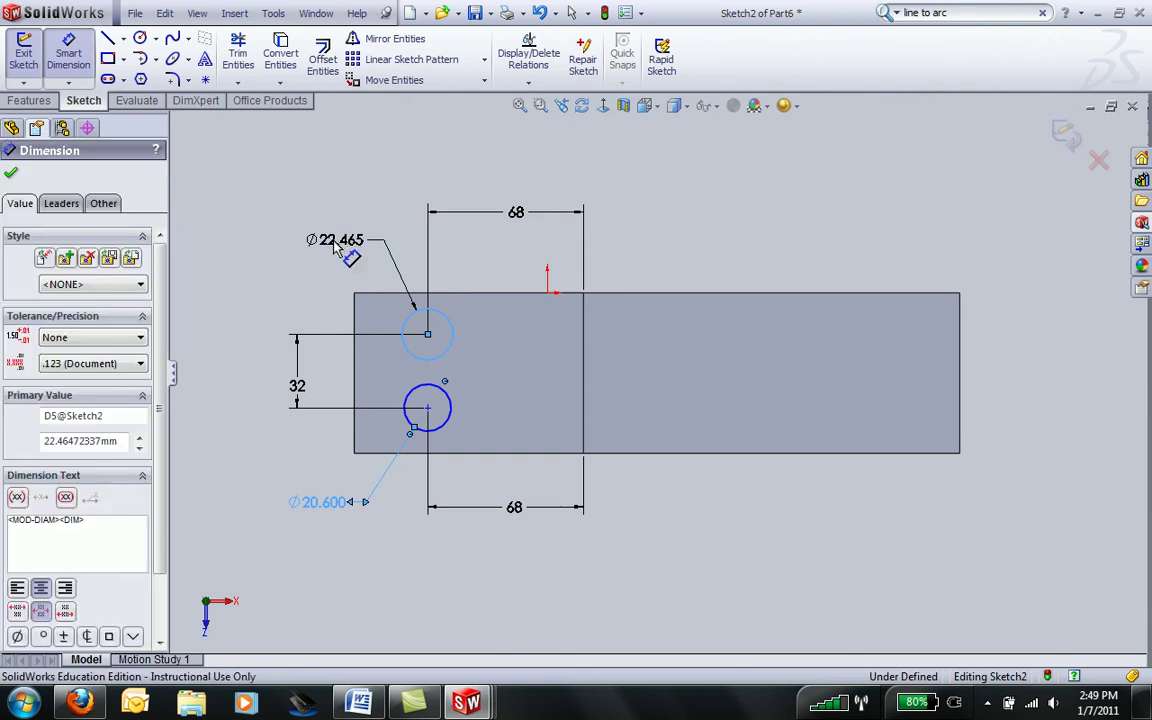
double_click(336, 246)
type("20.6")
key("Return")
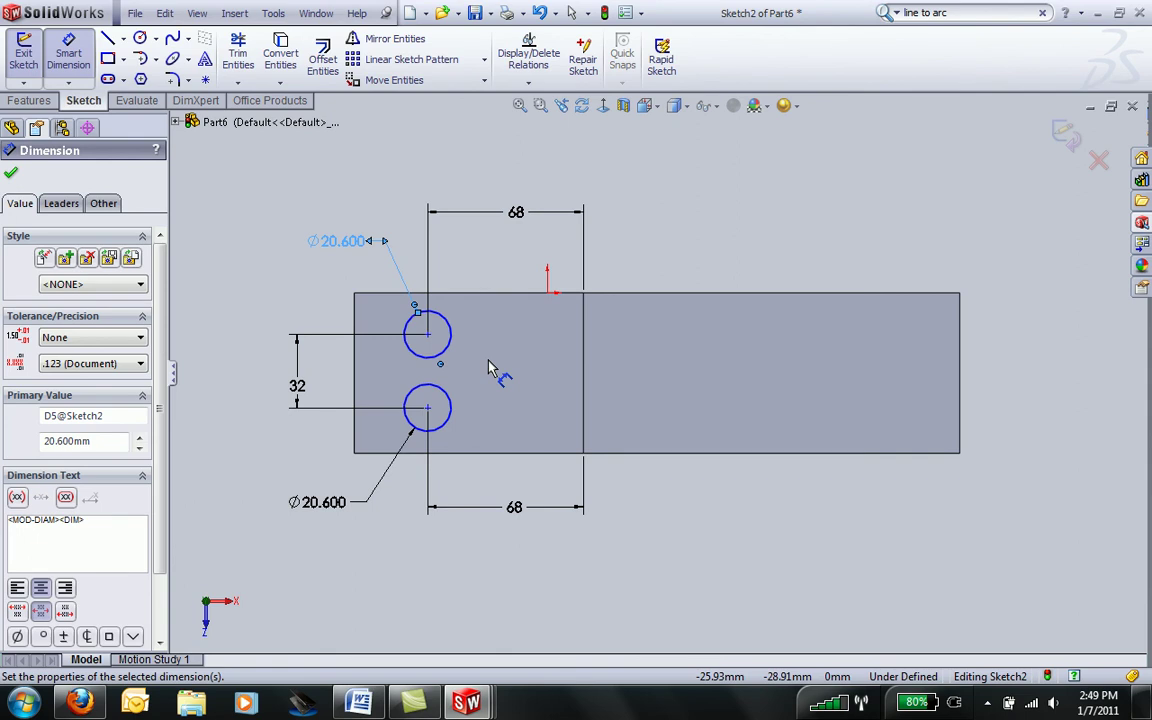
key("Escape")
key("Escape")
- Pull the lower circle's centre slightly upward to test its freedom, and check the example1 drawing sheet for the remaining hole dimension
mouse_move(428, 410)
left_mouse_down()
mouse_move(430, 462)
mouse_move(428, 340)
mouse_move(427, 422)
mouse_move(427, 391)
mouse_move(427, 402)
left_mouse_up()
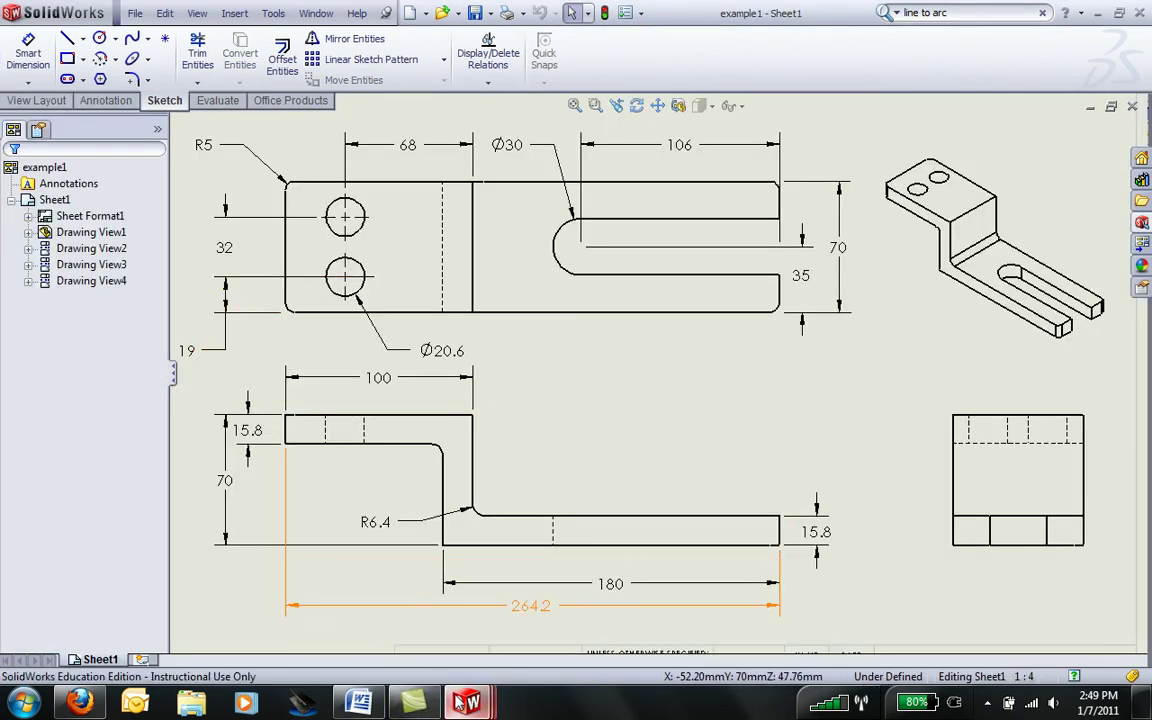
mouse_move(465, 703)
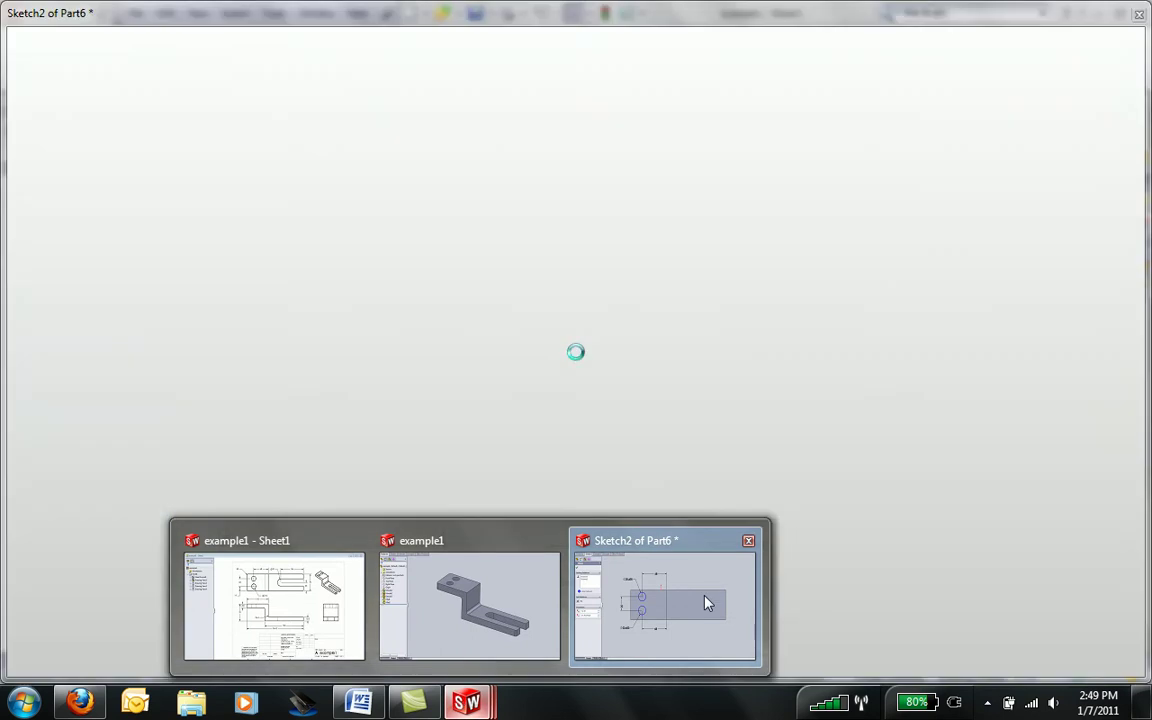
left_click(706, 603)
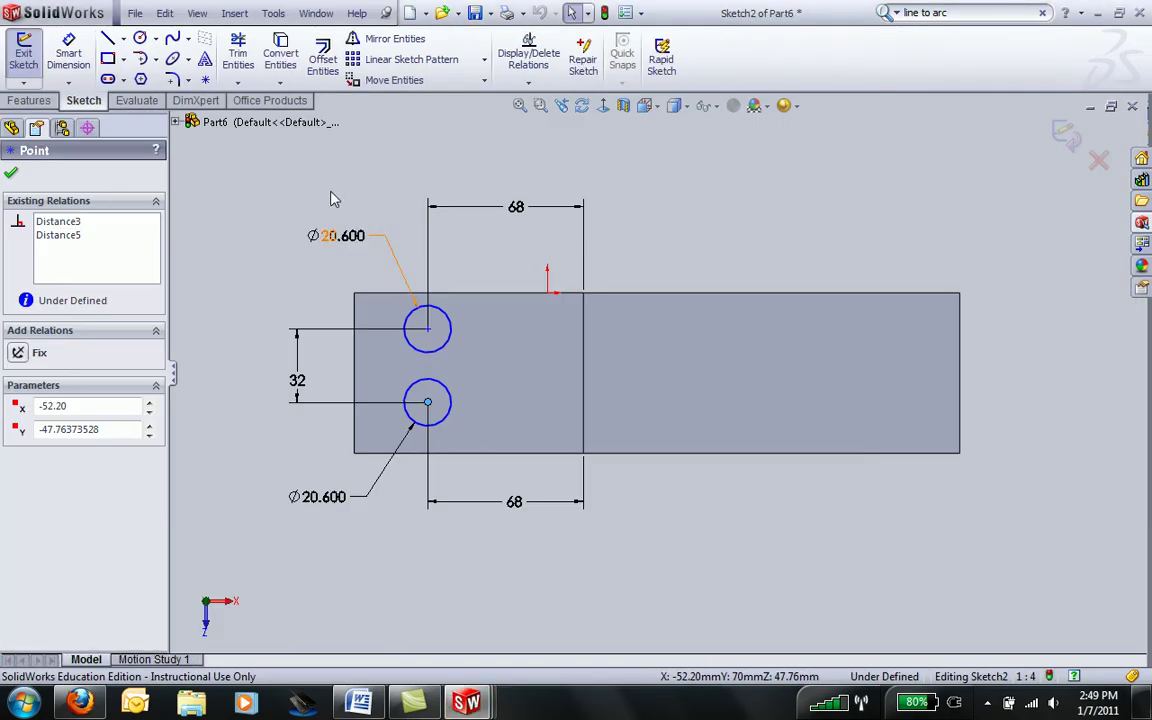
- Dimension the upper circle's centre 19 mm from the upper arm's adjacent long edge
left_click(78, 72)
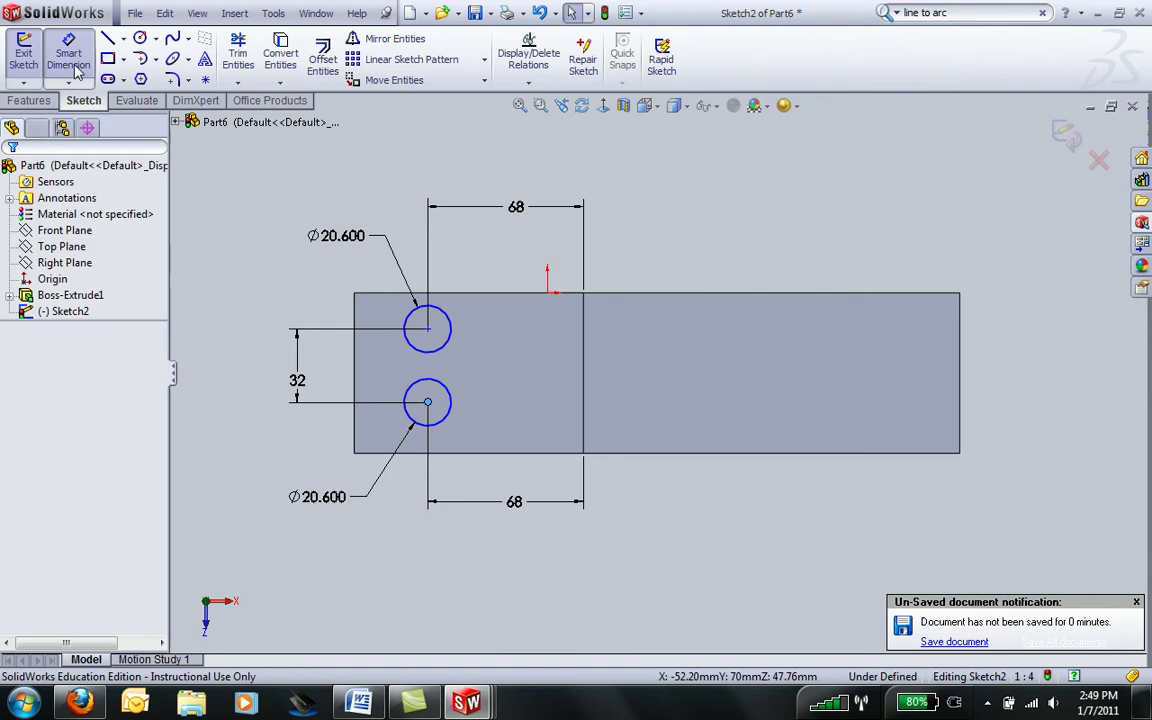
left_click(455, 300)
left_click(465, 294)
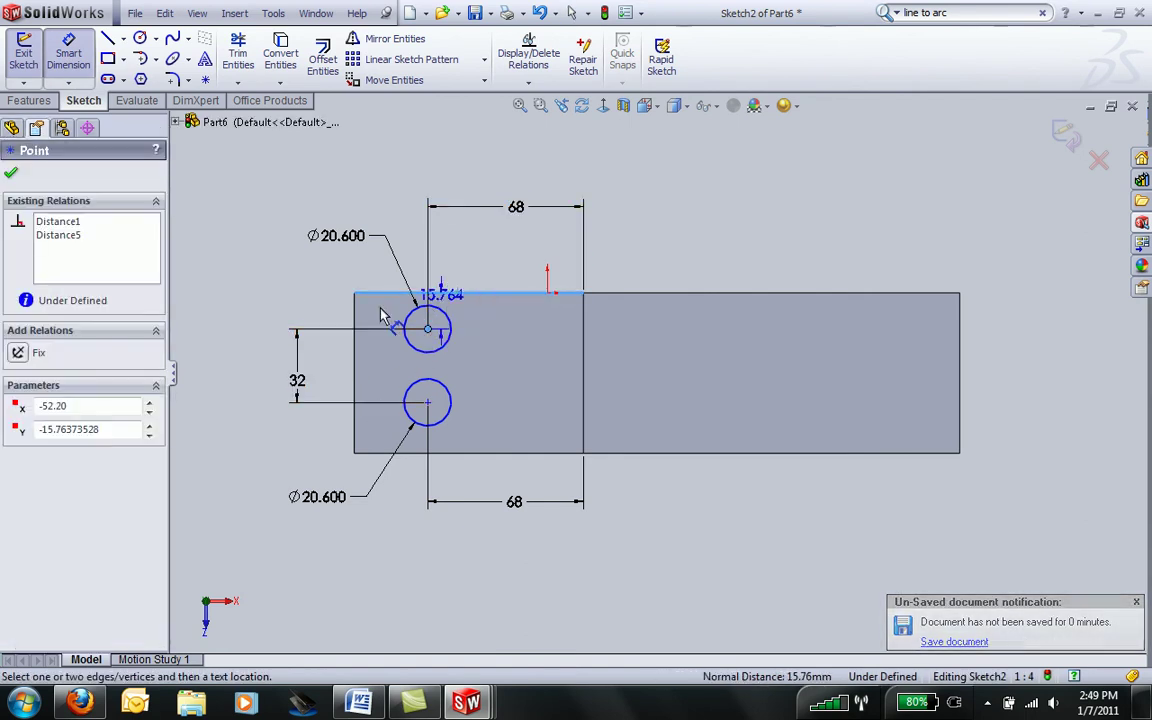
left_click(290, 316)
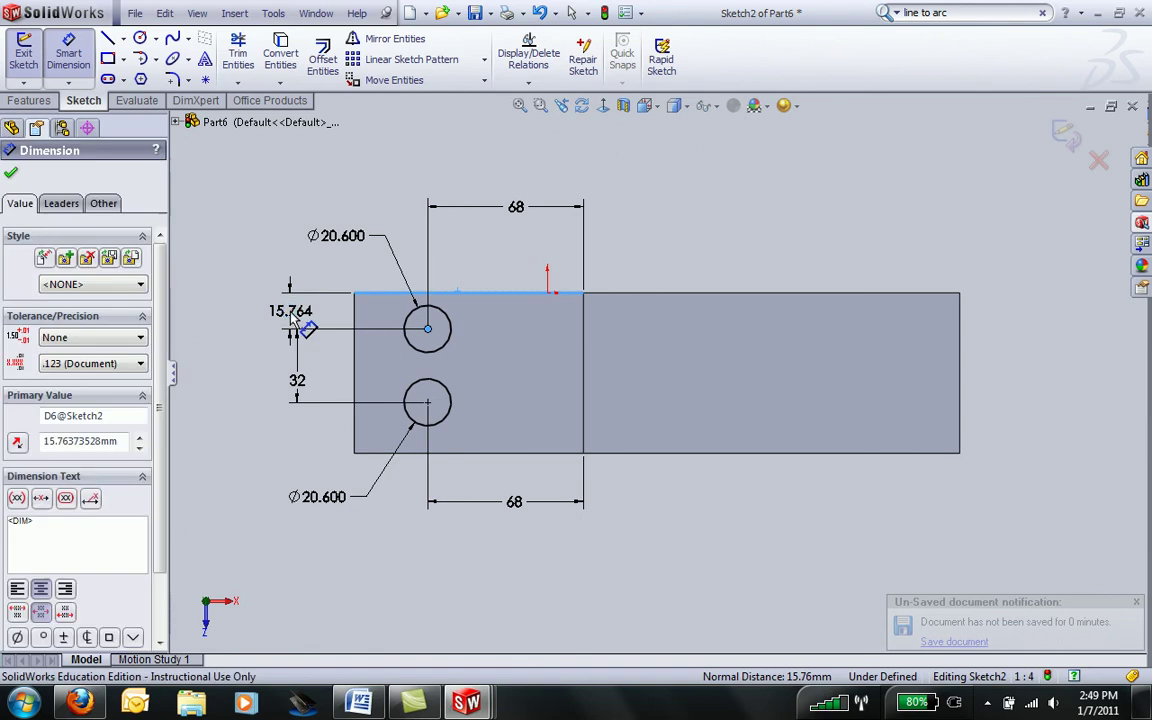
type("19")
key("Return")
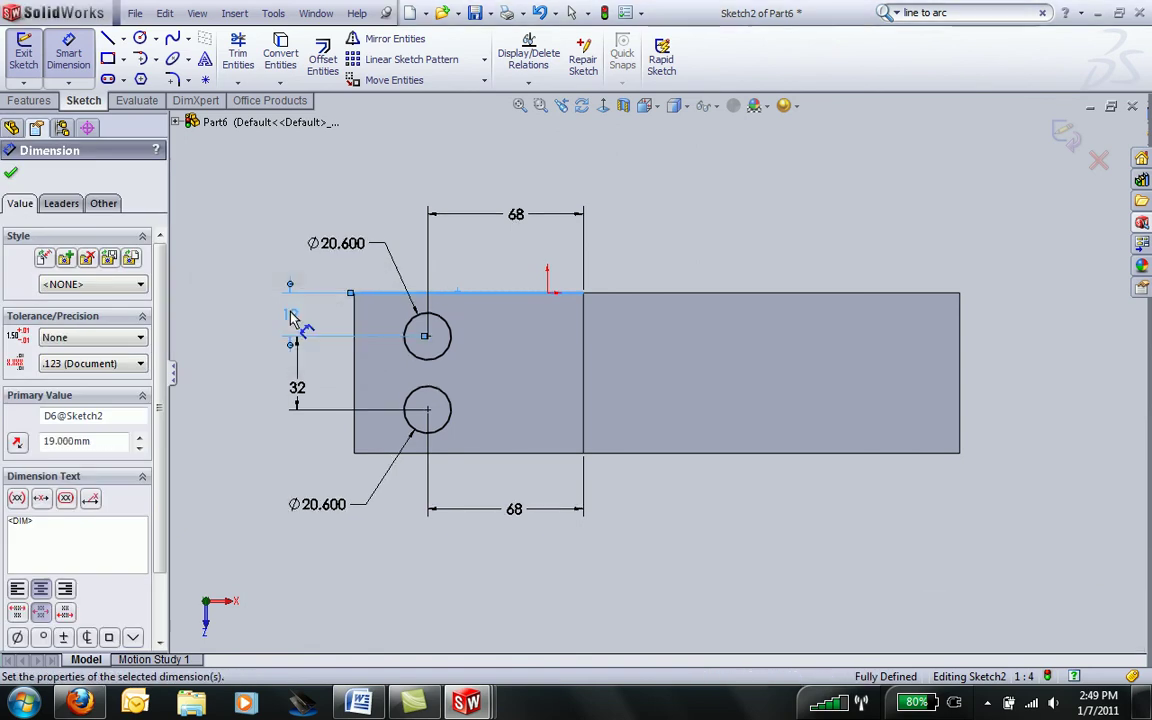
- Cut both circles through the upper arm with a blind extruded cut 70 mm deep
left_click(29, 101)
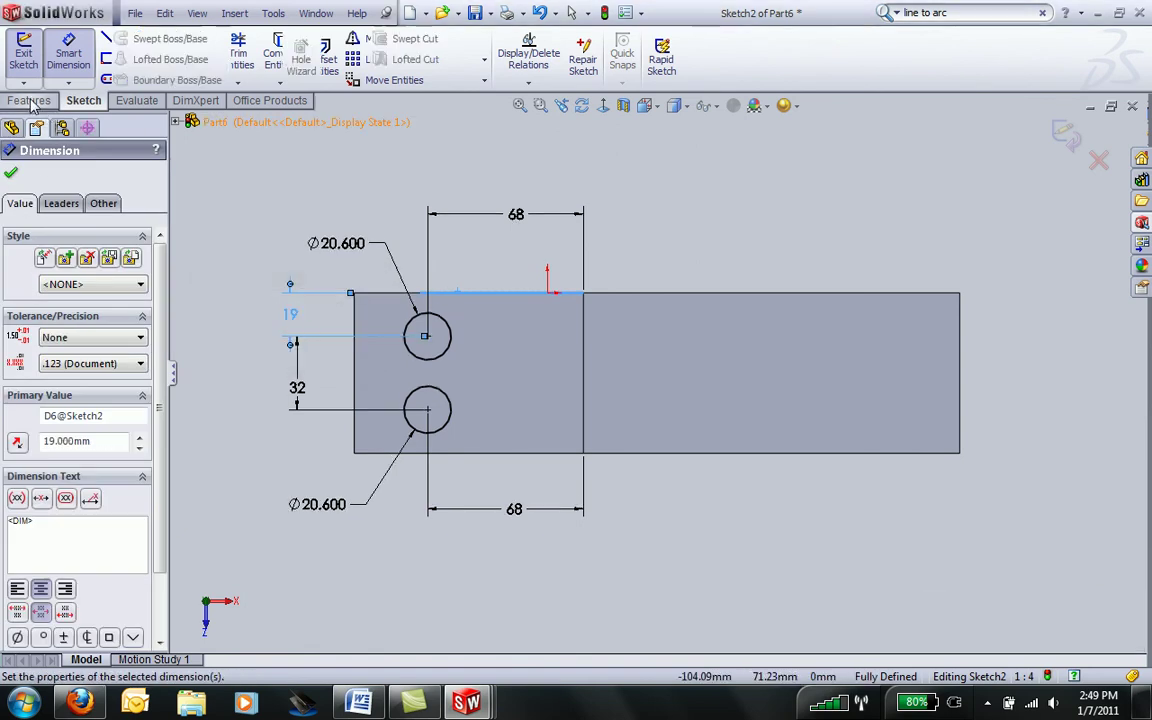
left_click(259, 65)
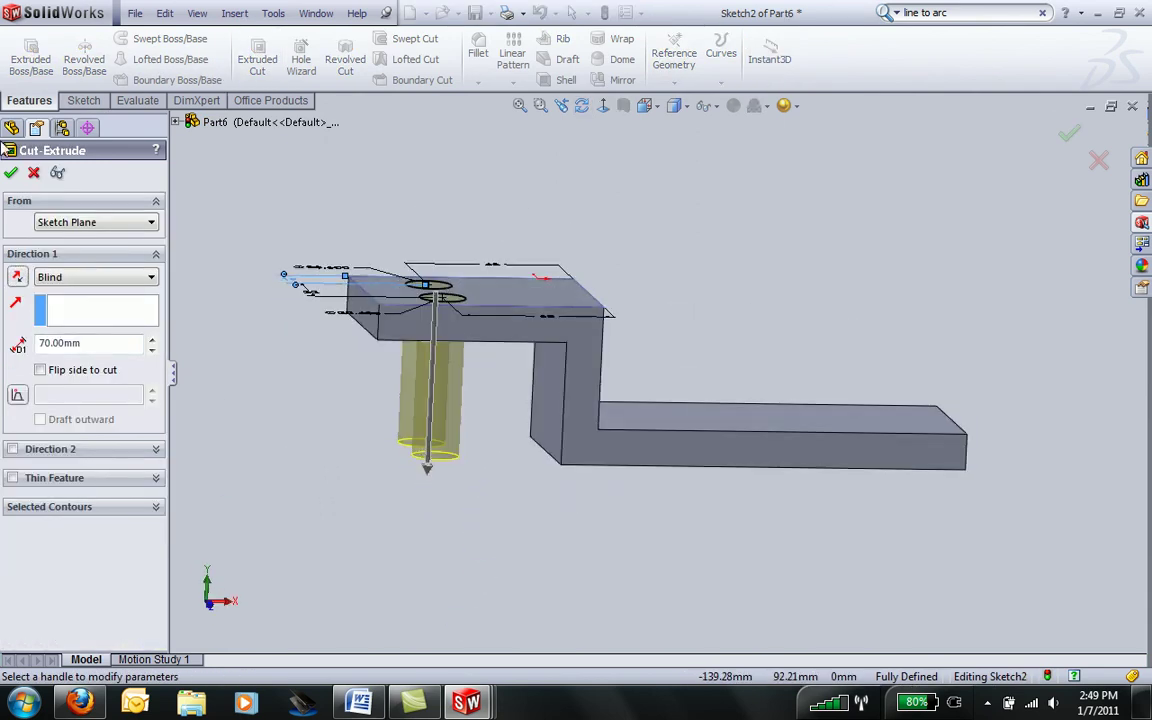
left_click(10, 173)
middle_click_drag(833, 219, 790, 480)
- Check the slot's dimensions on the example1 drawing sheet and start a sketch on the lower arm's top face in Part6
left_click(466, 702)
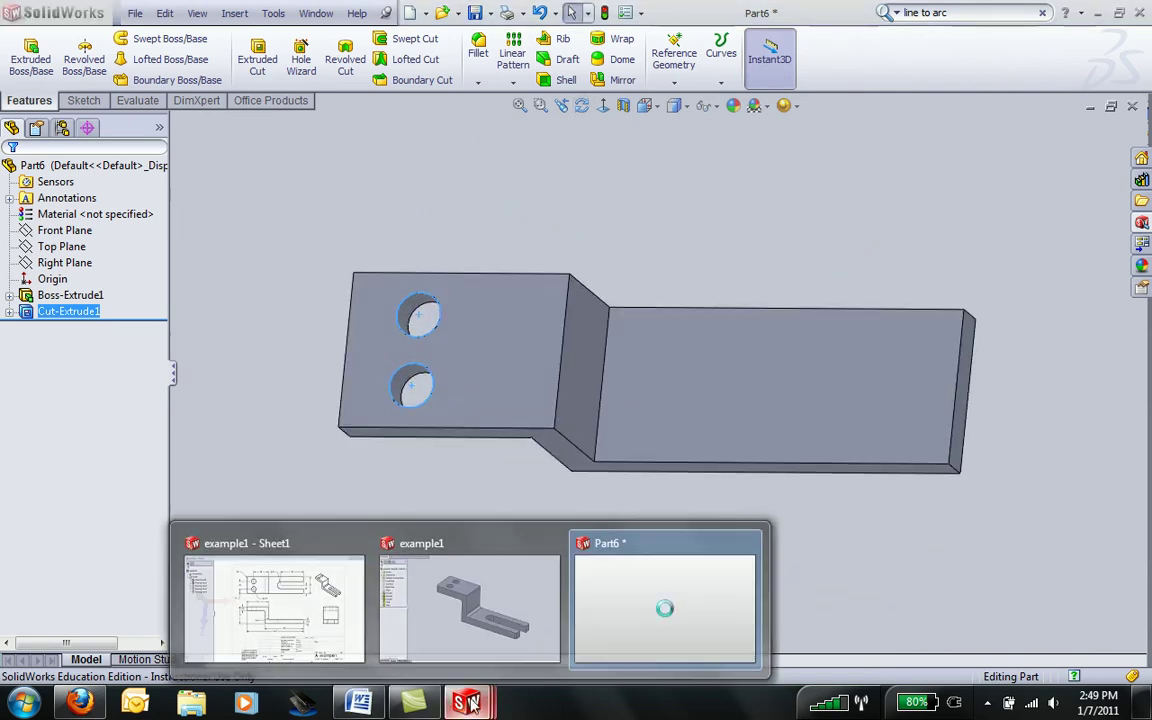
left_click(305, 603)
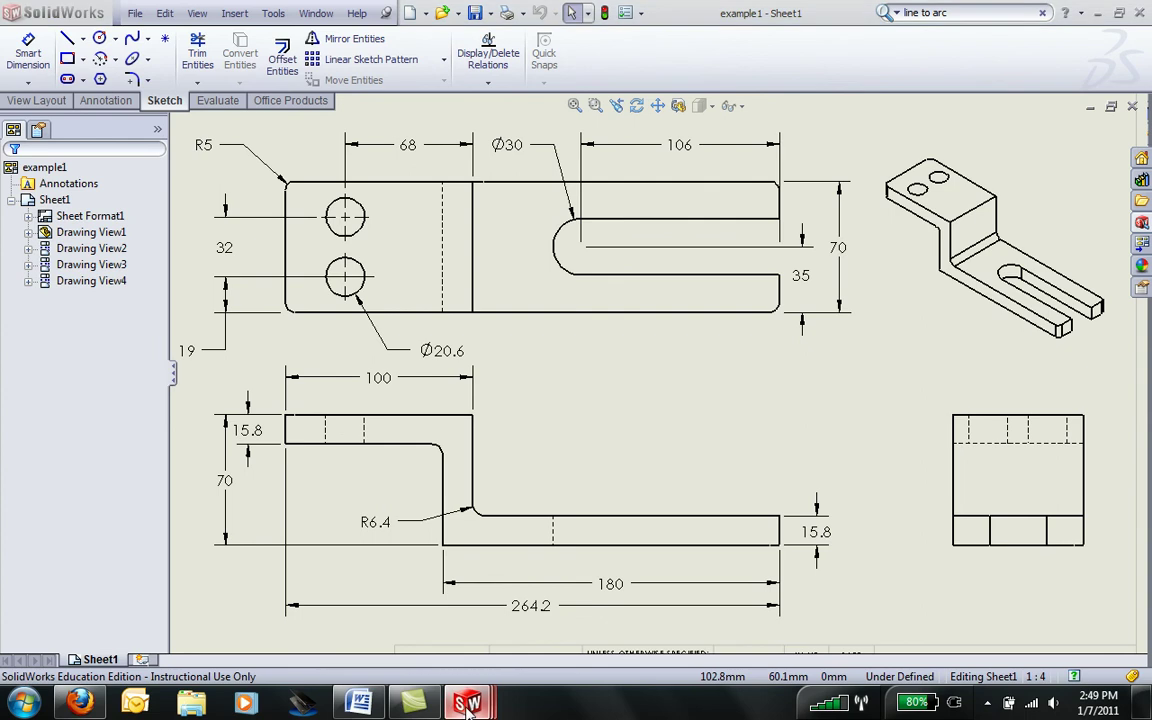
mouse_move(468, 700)
left_click(625, 628)
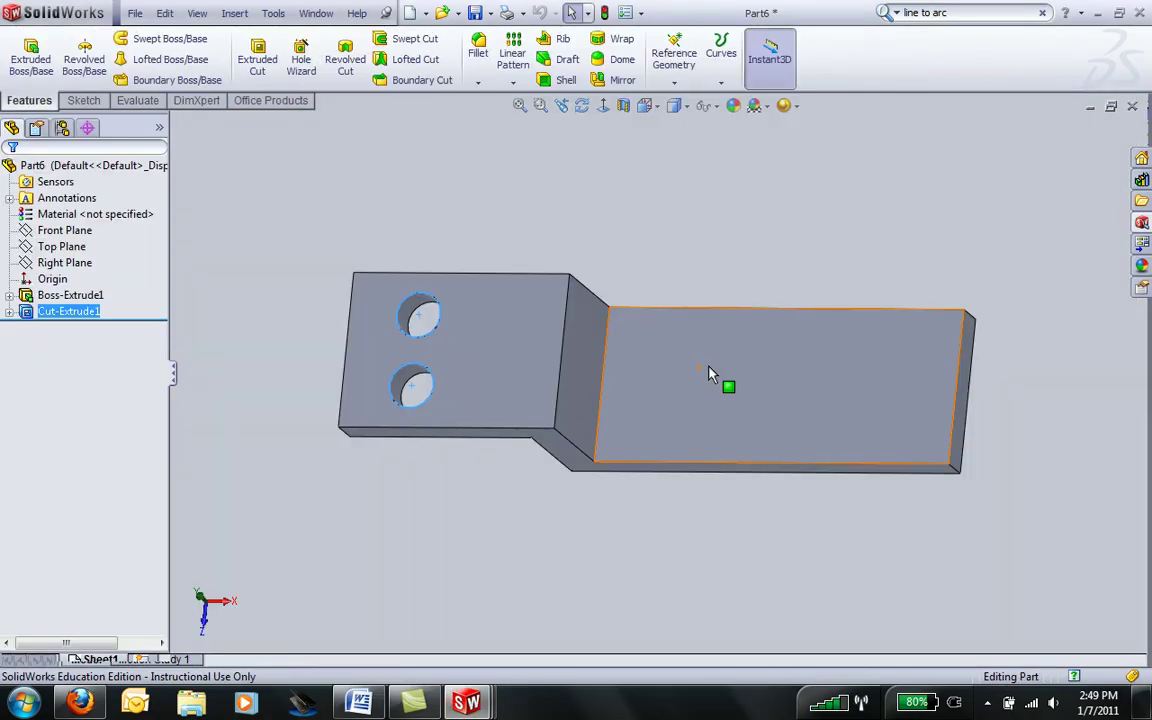
left_click(727, 374)
left_click(796, 315)
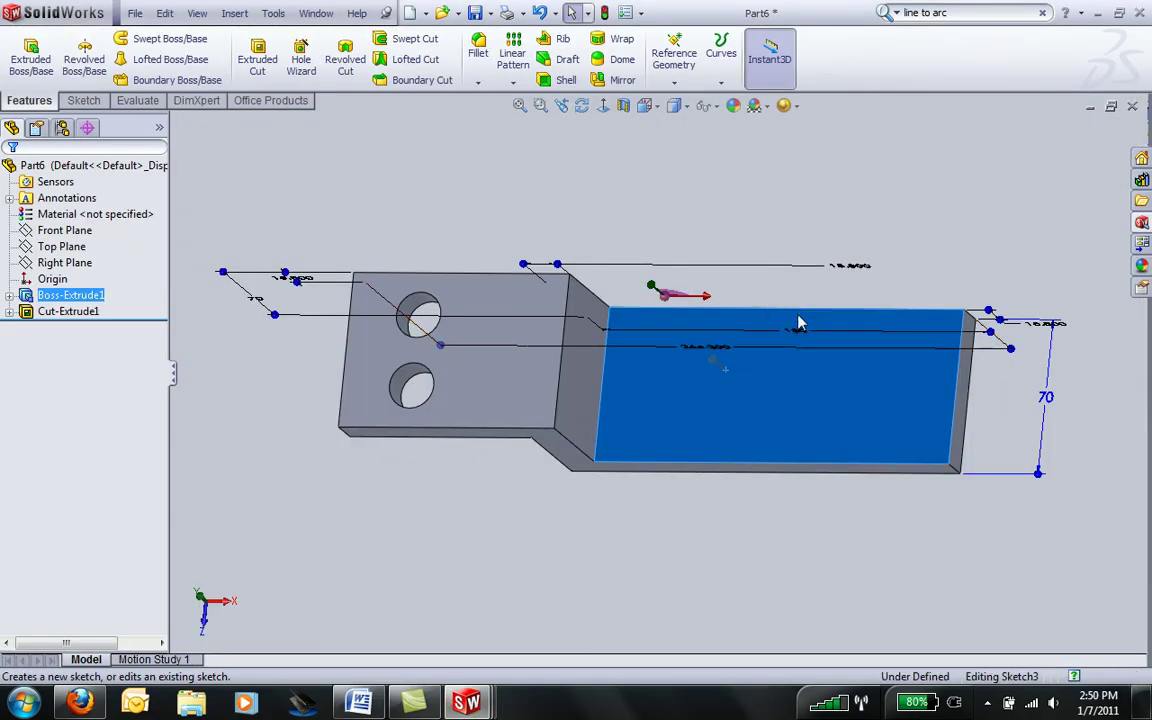
- Sketch a corner rectangle about 115 mm by 24 mm inward from the lower arm's free end edge, viewing the face straight on
left_click(603, 107)
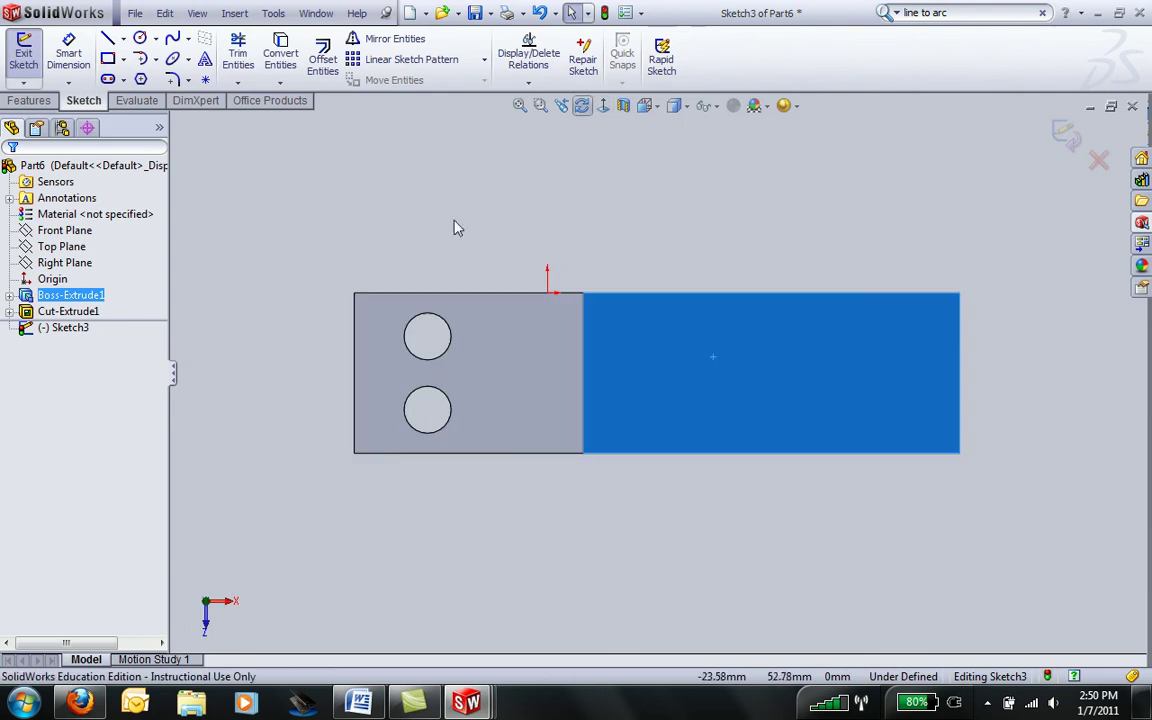
left_click(108, 58)
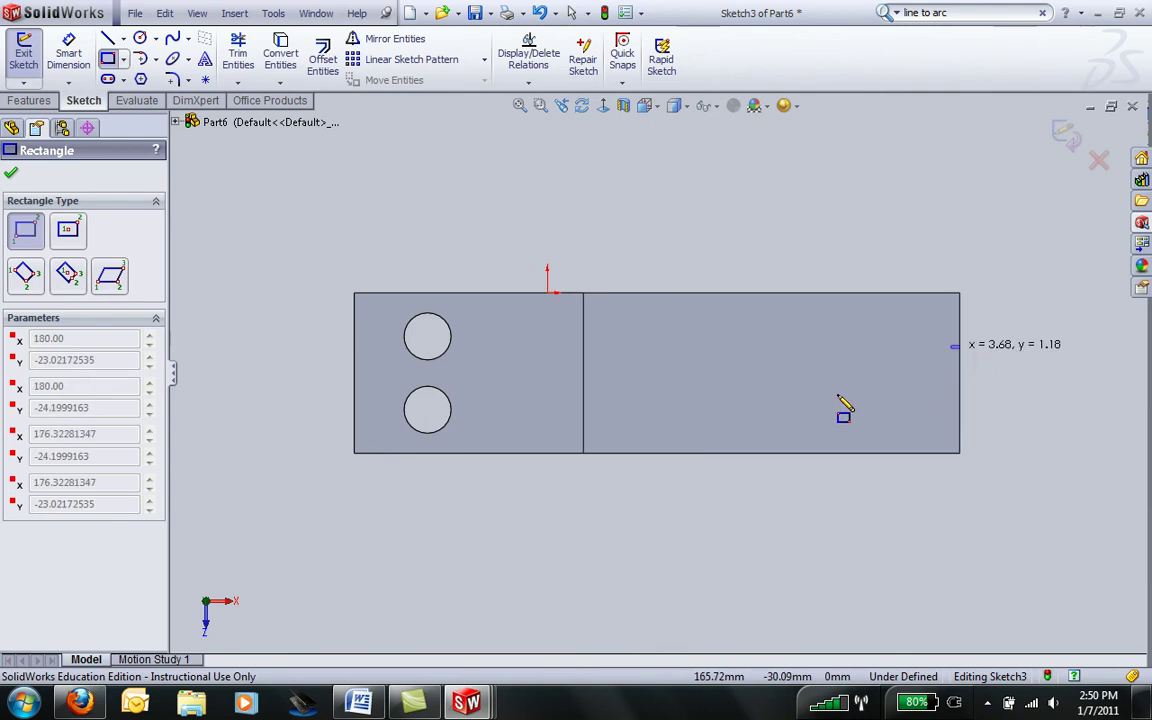
left_click(696, 399)
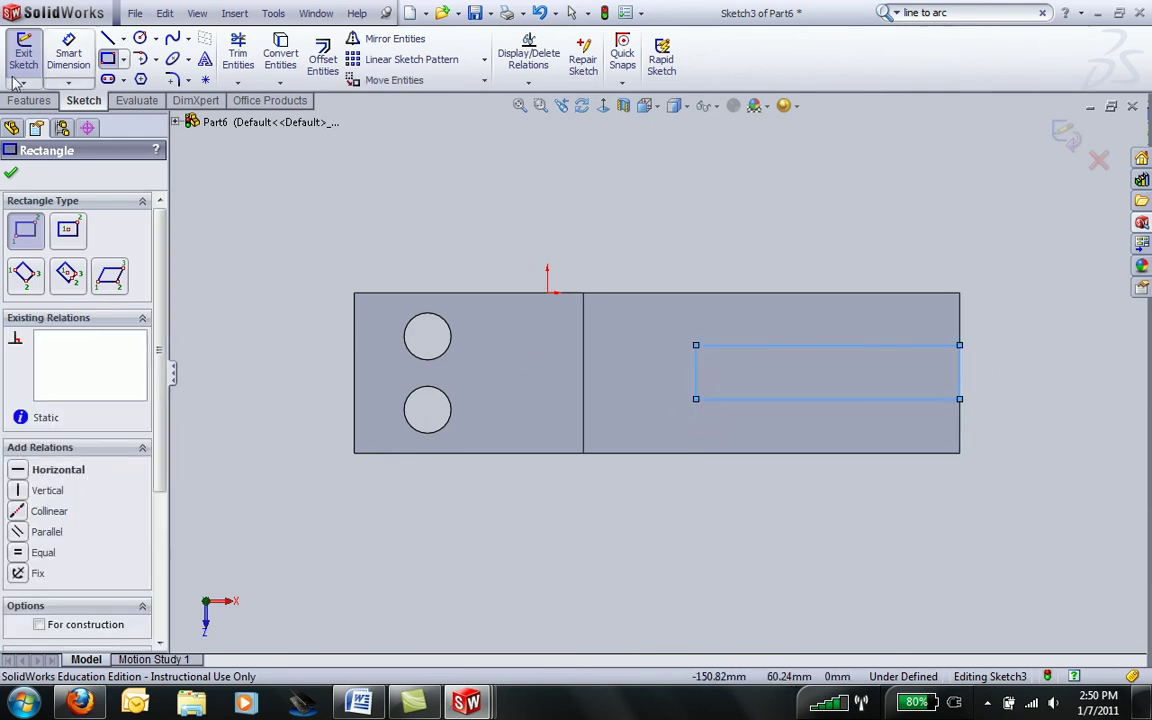
- Draw a circle of about 11.8 mm radius centred on the rectangle's inner short side and trim away the inner lines to leave a rounded end
left_click(140, 40)
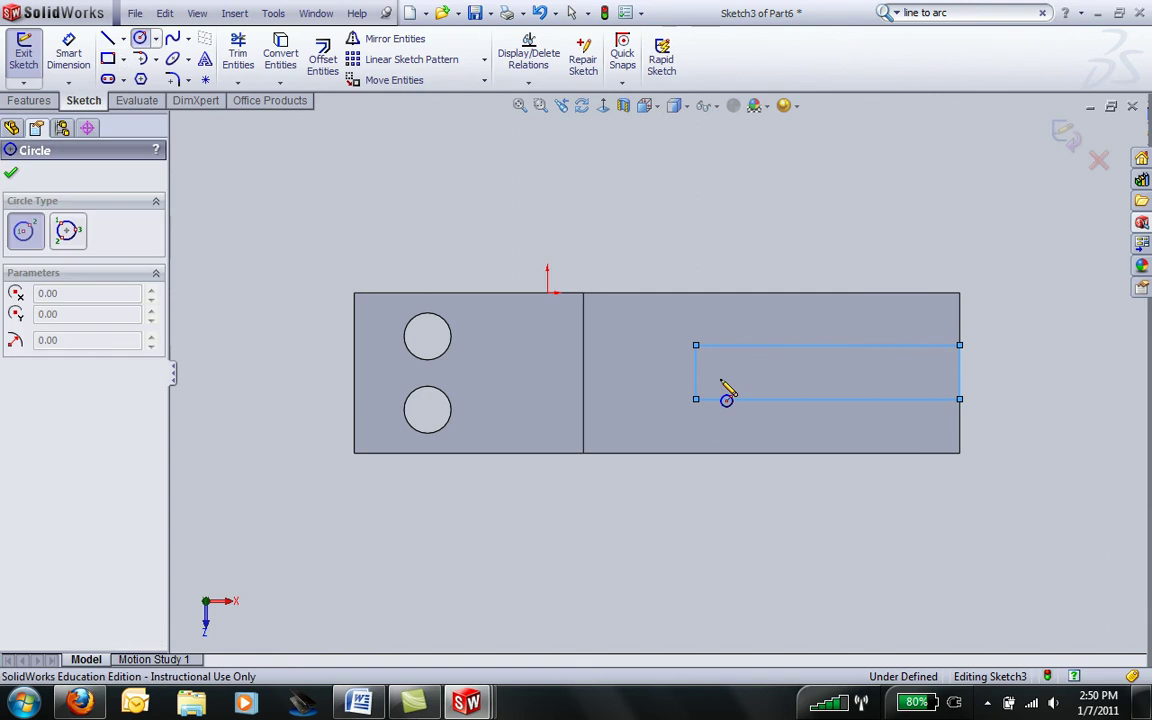
left_click(695, 371)
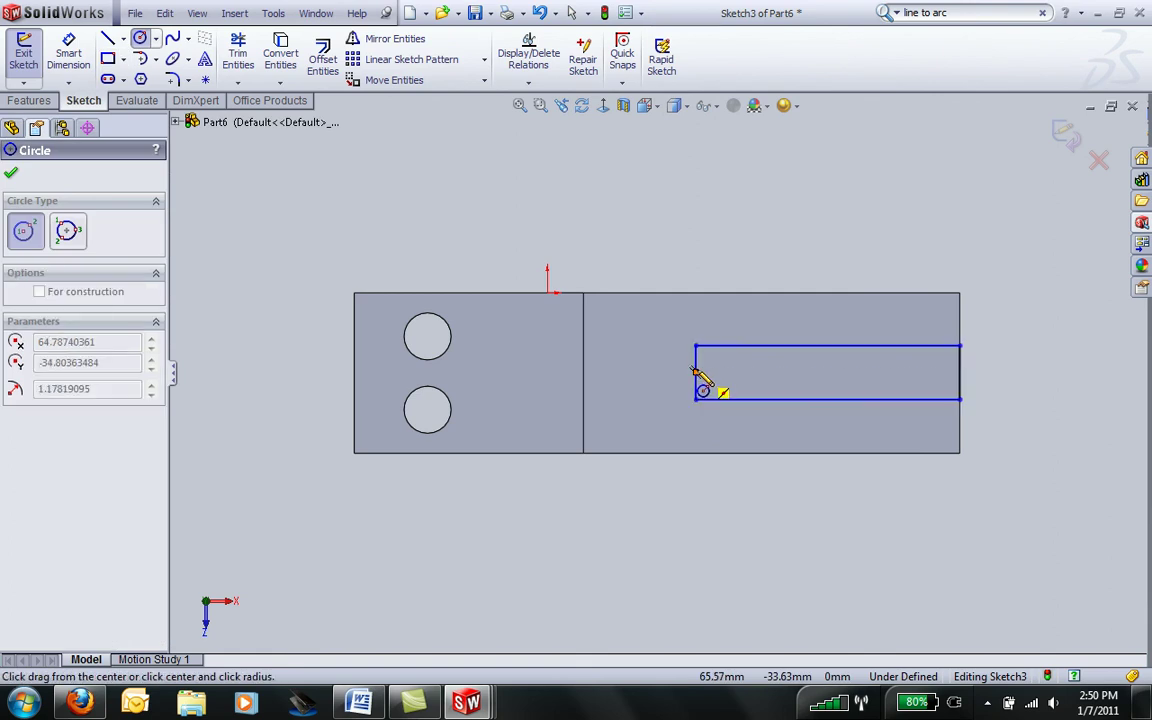
left_click(703, 355)
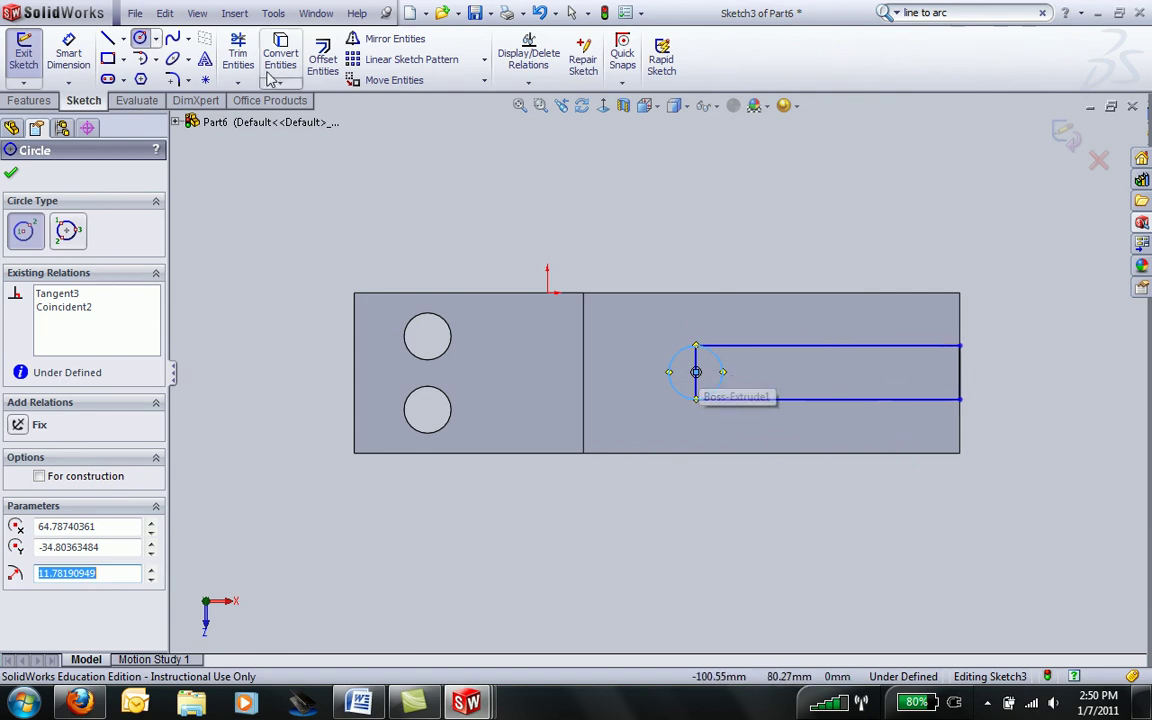
left_click(238, 55)
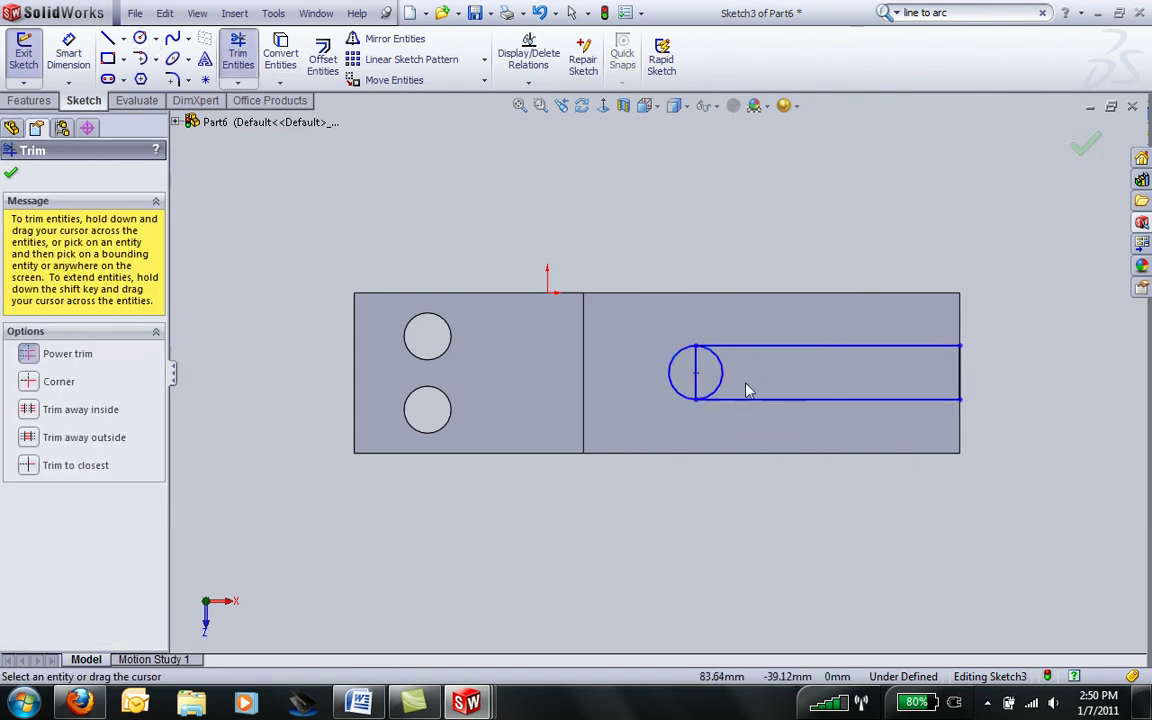
left_click_drag(769, 380, 713, 378)
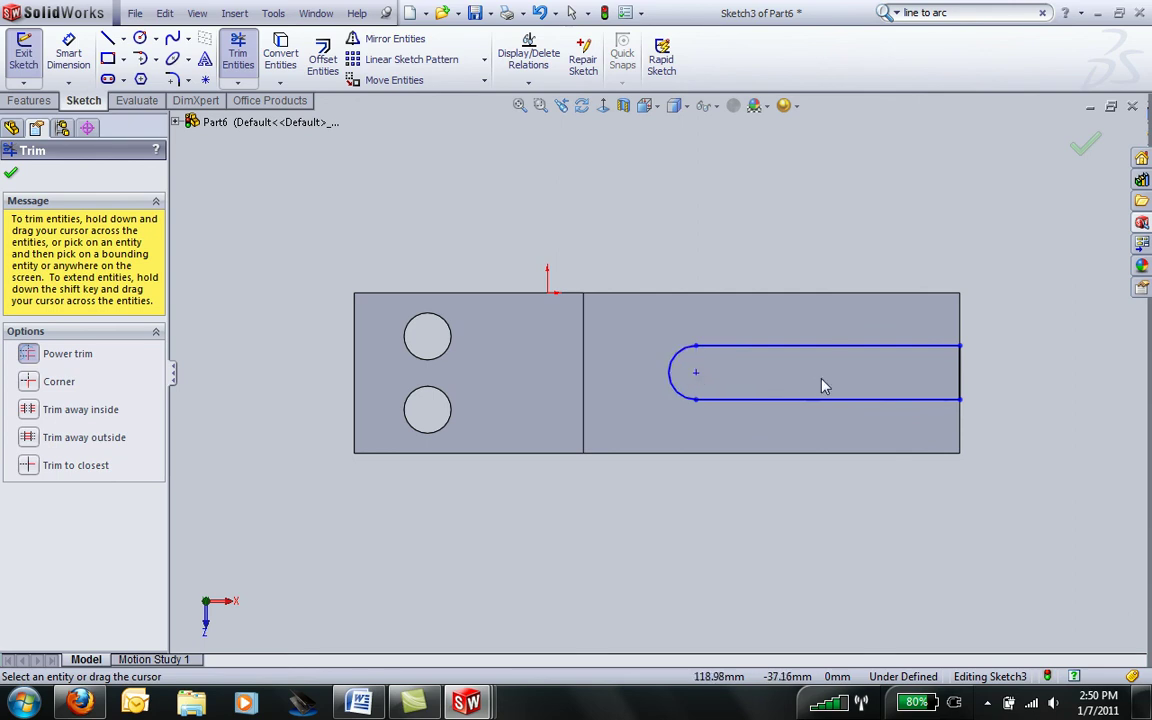
- Dimension the slot arc's centre 100 mm from the lower arm's free end edge
left_click(68, 55)
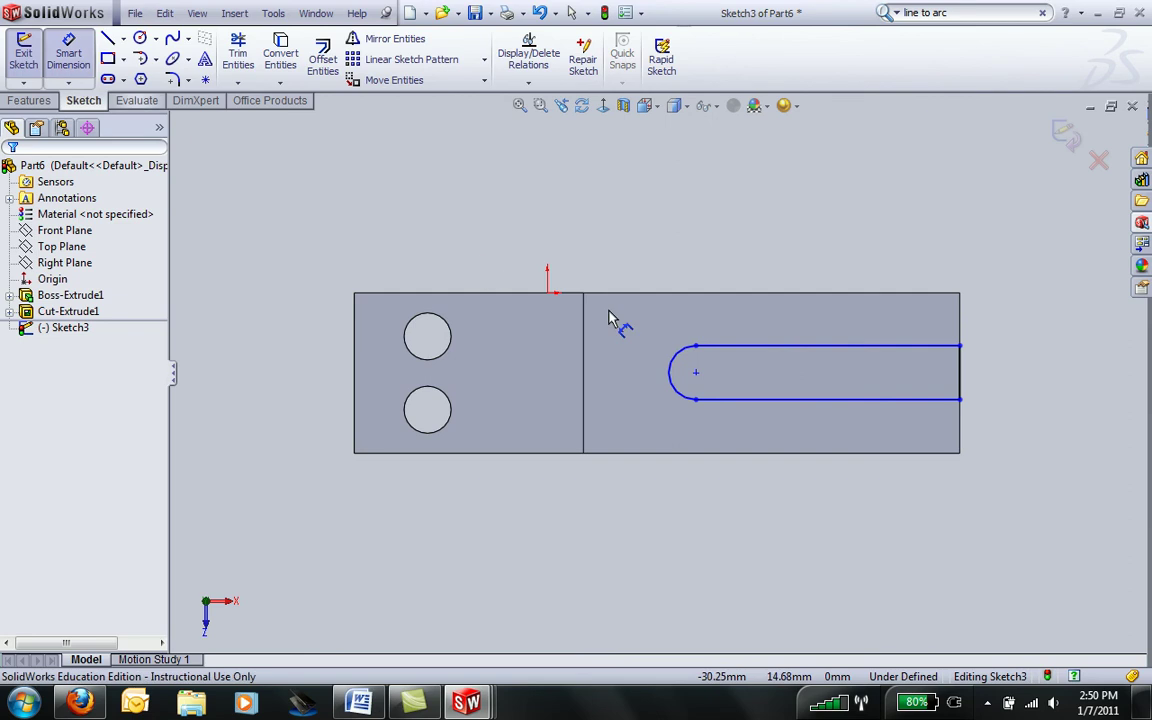
left_click(696, 373)
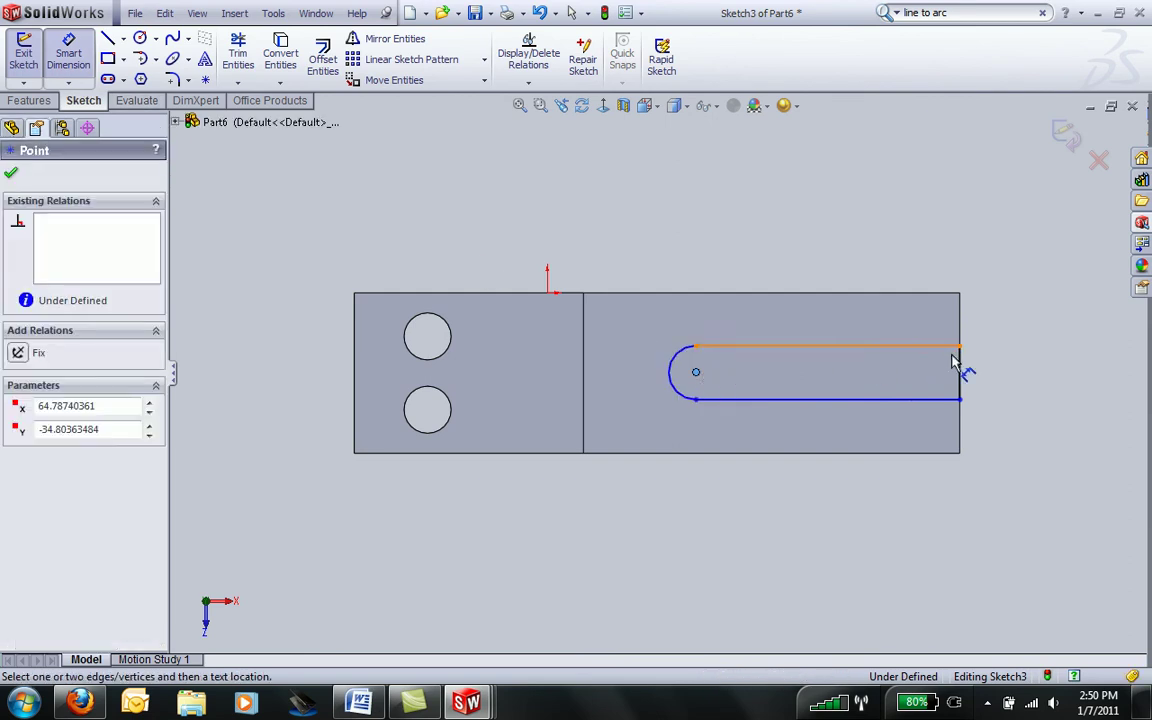
left_click(960, 372)
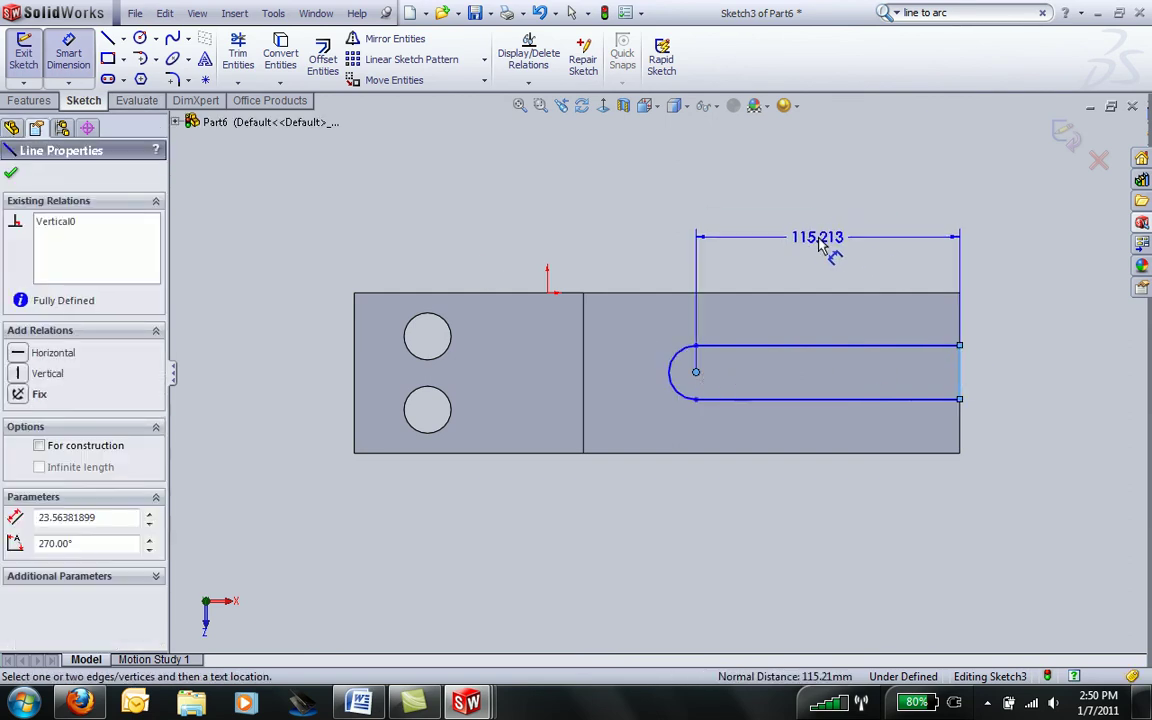
left_click(823, 245)
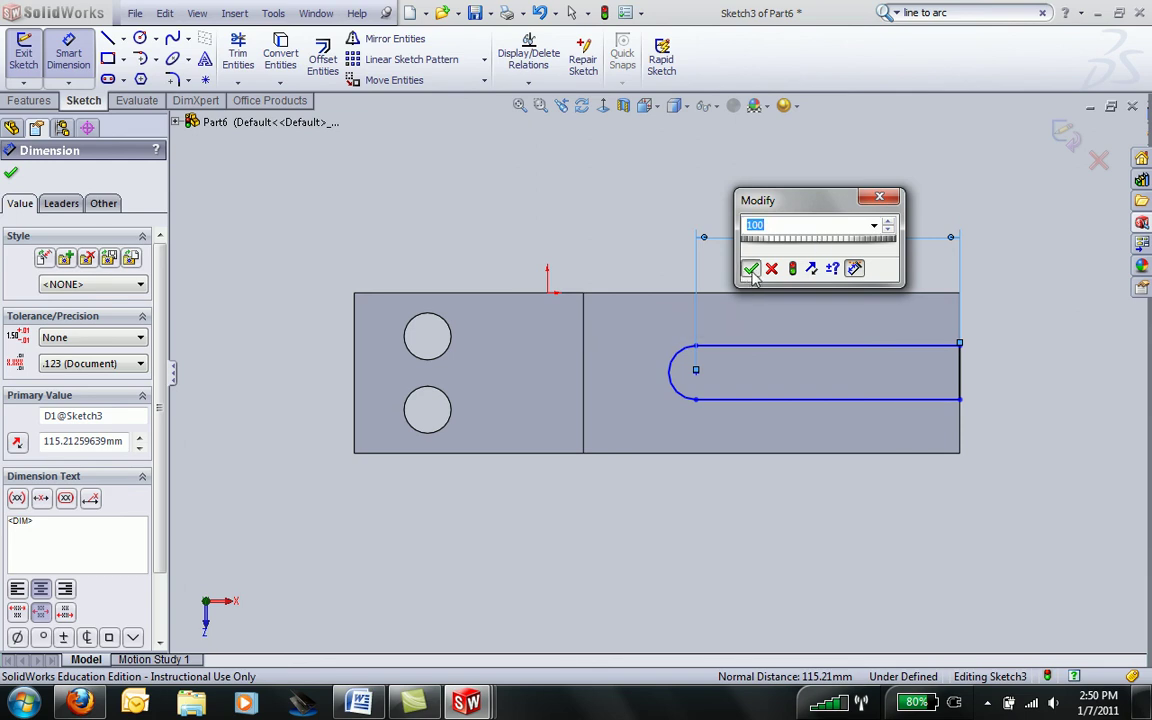
key("Return")
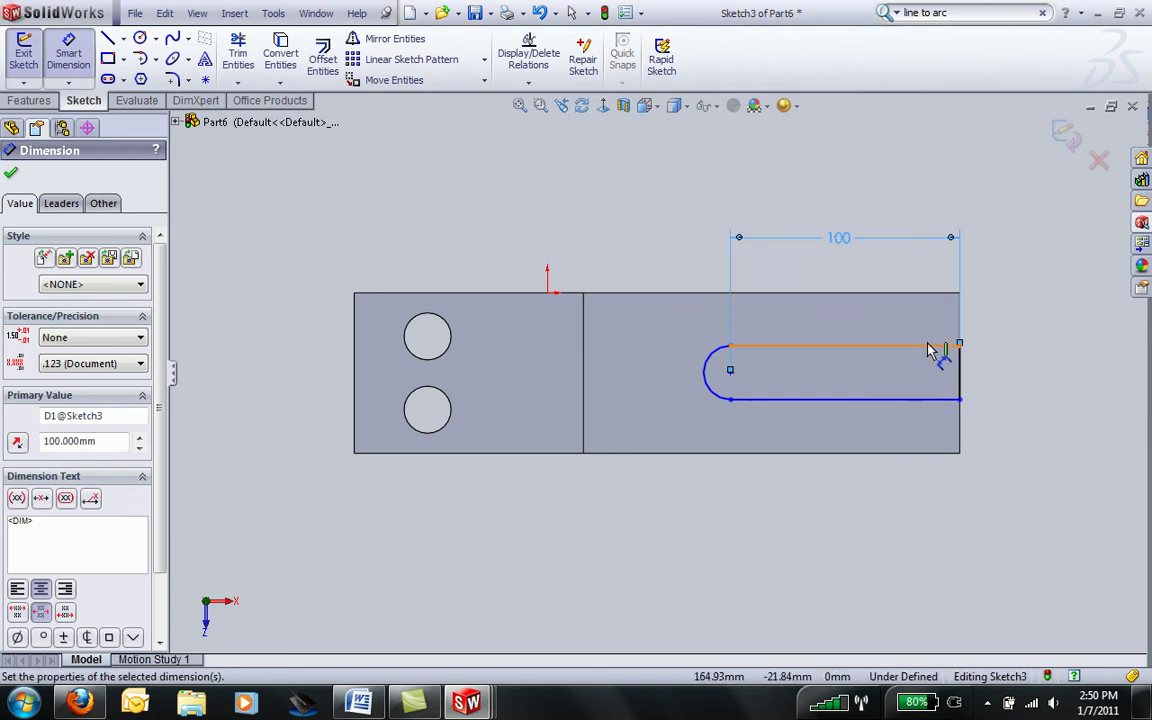
- Dimension the distance between the slot's two long lines as 30 mm
left_click(948, 348)
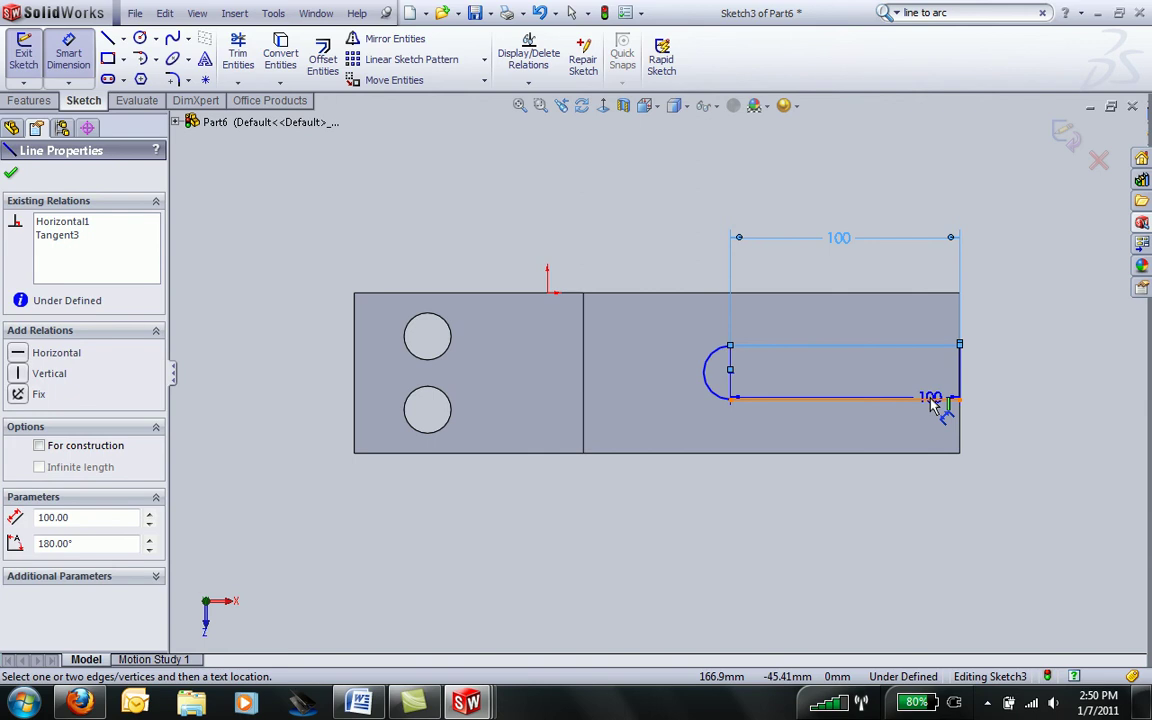
left_click(938, 400)
left_click(1004, 373)
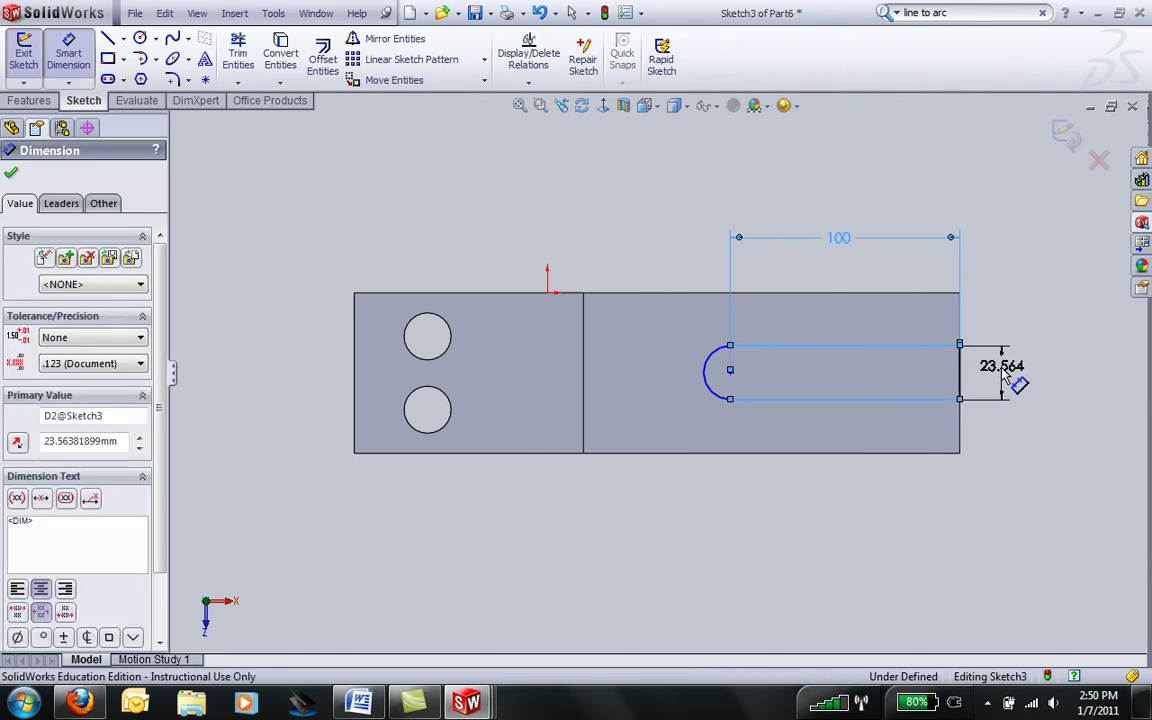
type("30")
key("Return")
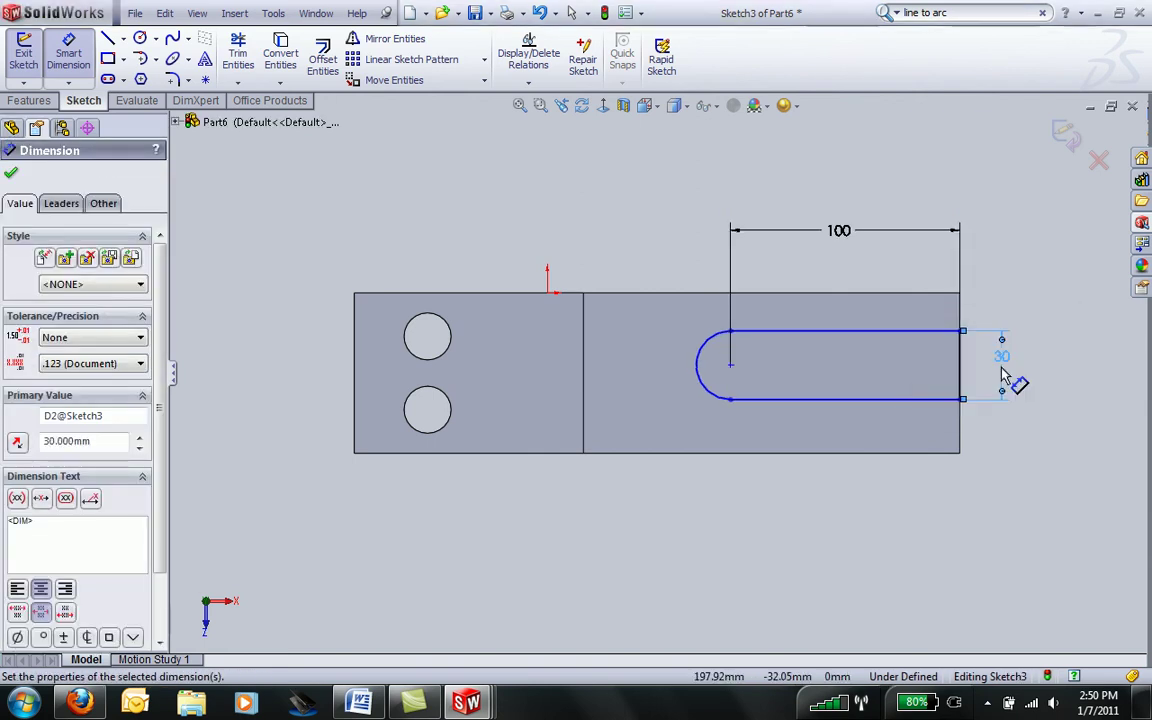
- Dimension the slot arc's centre 35 mm from the lower arm's nearer long edge
left_click(730, 366)
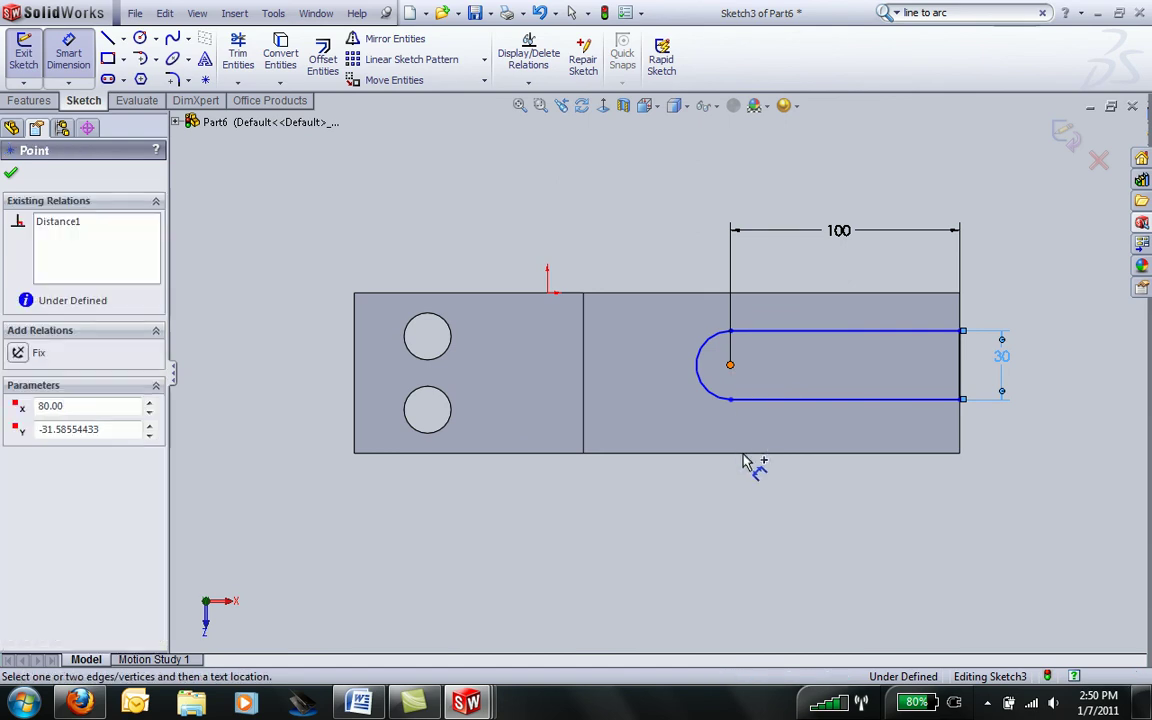
left_click(752, 454)
left_click(1068, 400)
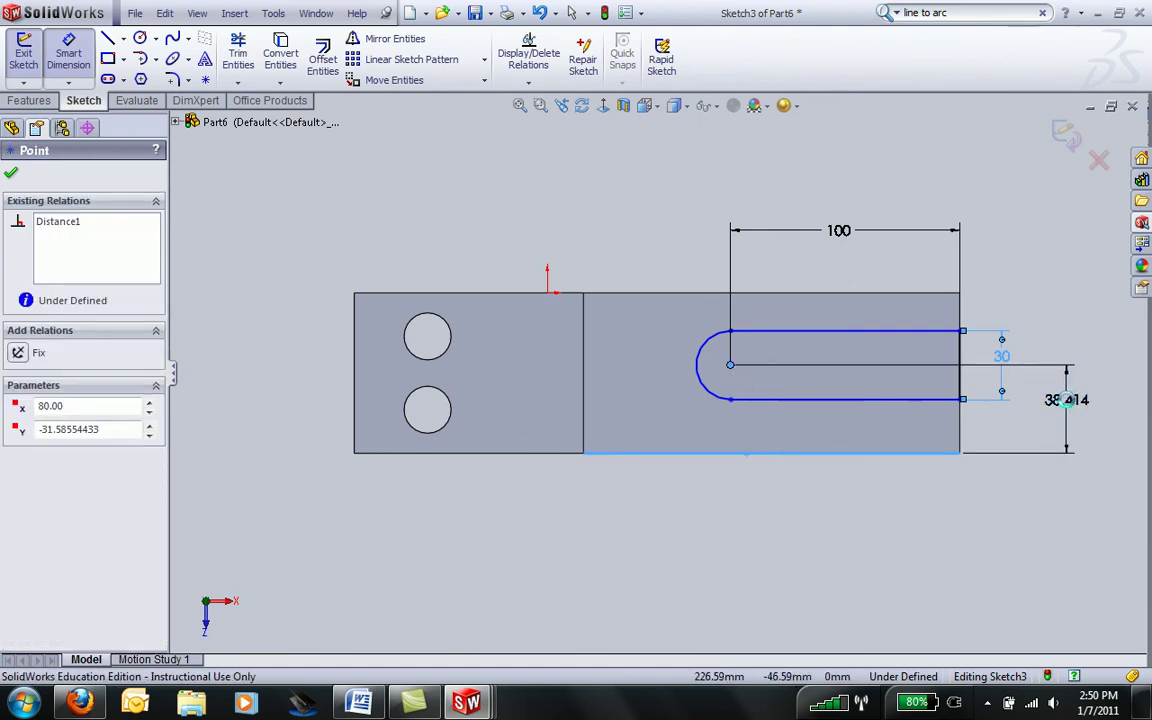
left_click(1068, 400)
type("35")
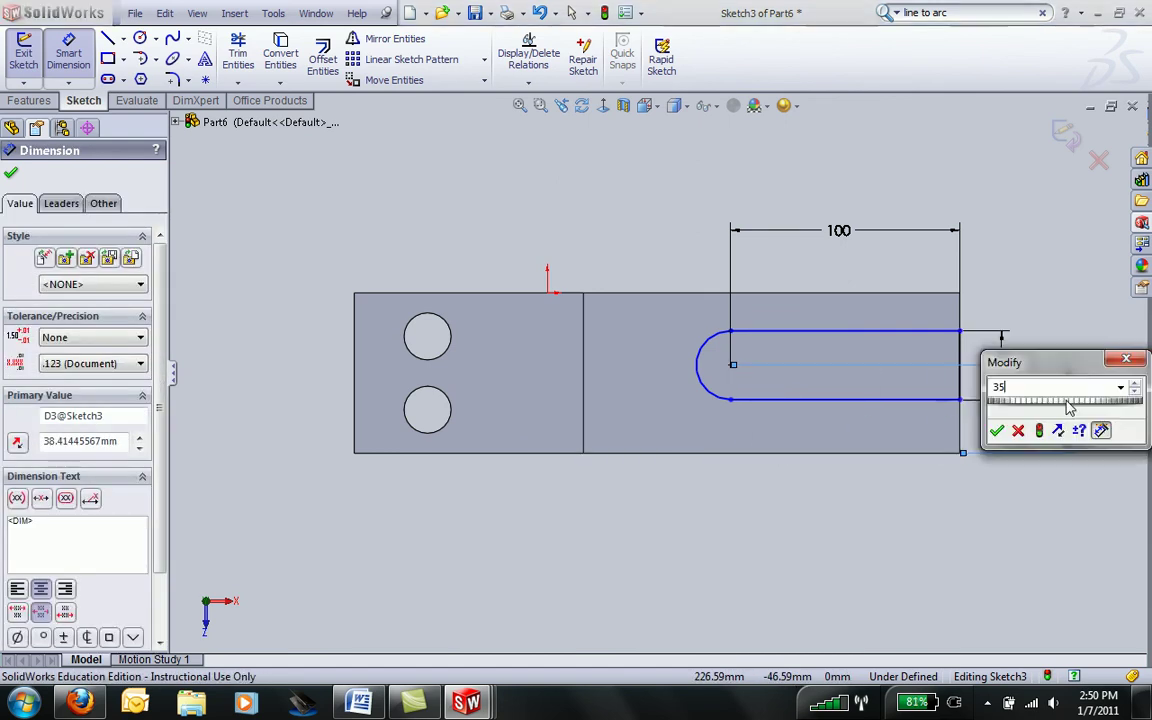
key("Return")
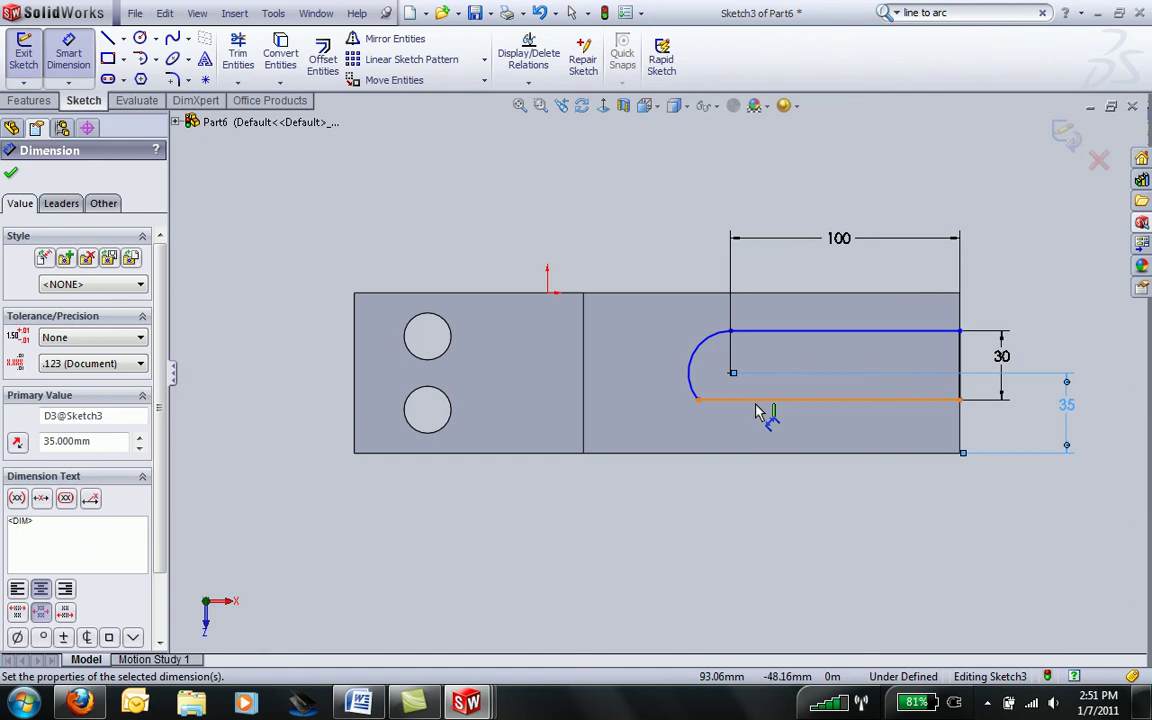
key("Escape")
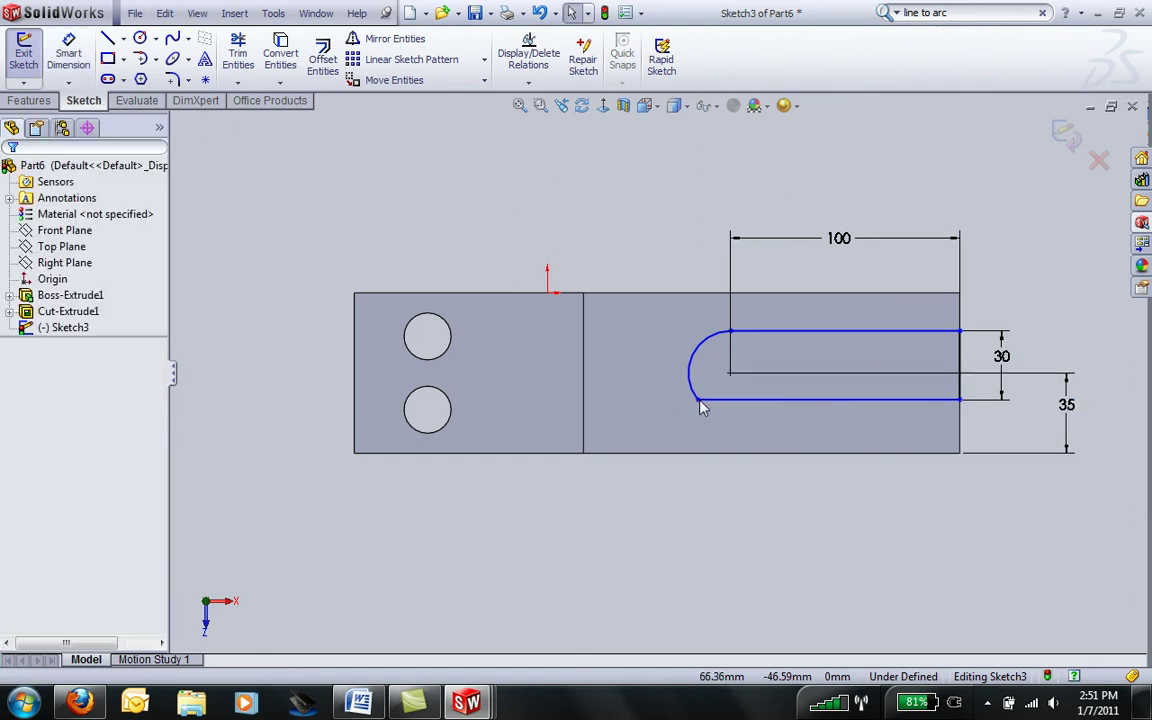
- Pull the lower slot line's arc-side endpoint across until it lines up with the arc's centre, restoring the symmetric rounded end
left_click(700, 403)
left_click_drag(700, 403, 738, 404)
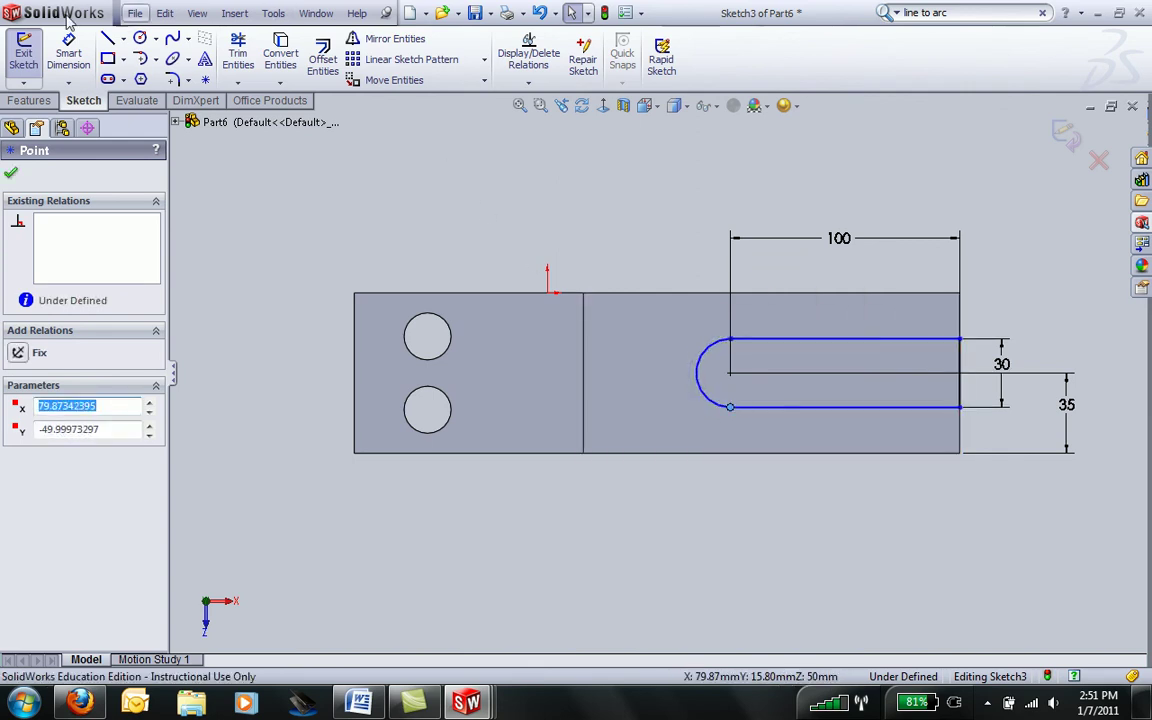
key("Escape")
- Dimension the slot's lower long line with a length of 100 mm
left_click(88, 68)
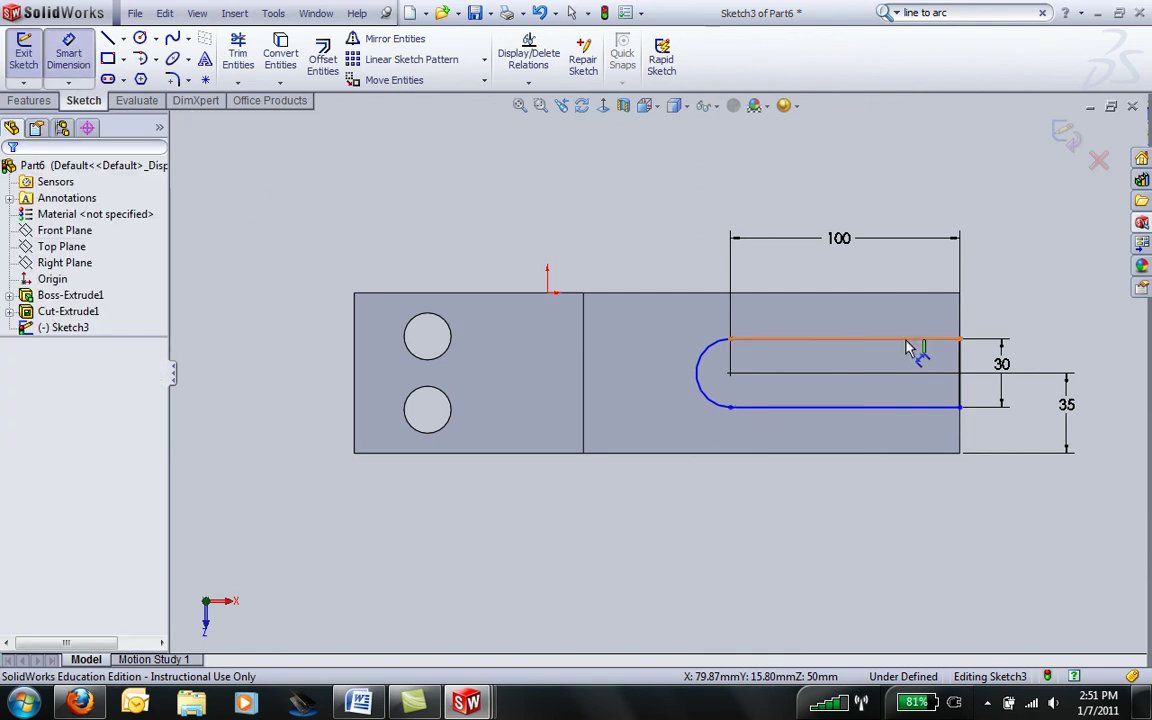
left_click(862, 406)
left_click(855, 490)
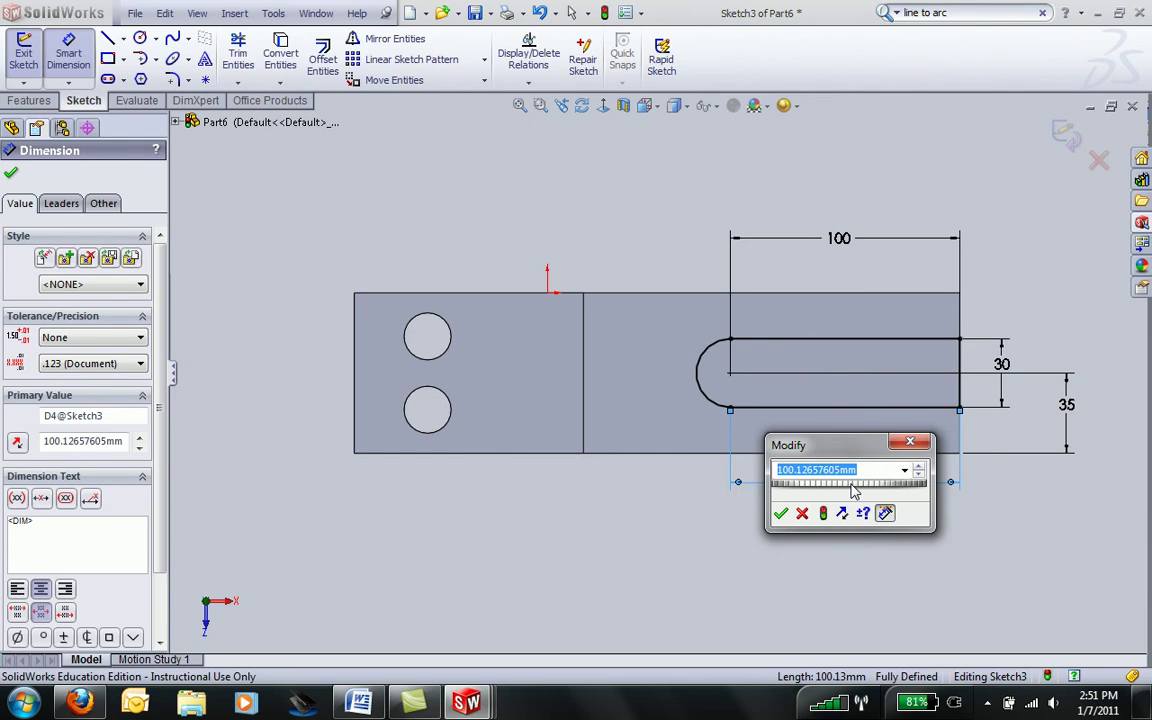
key("Return")
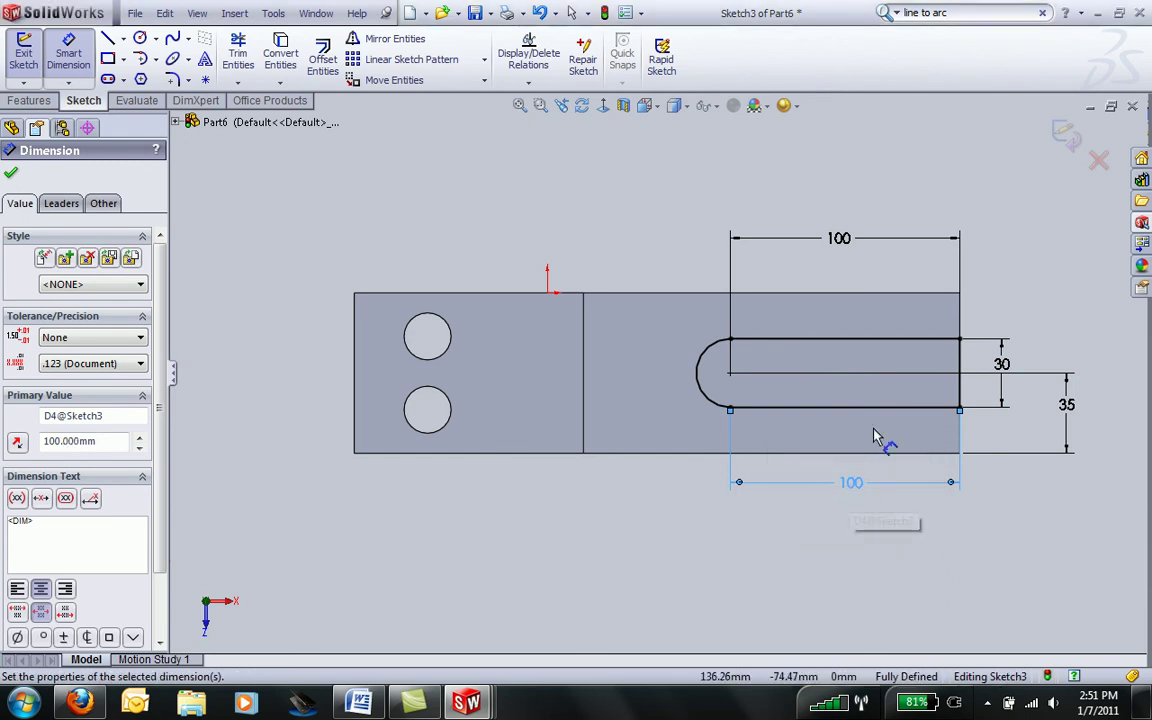
- Cut the slot profile through the lower arm with a blind extruded cut 70 mm deep
left_click(36, 101)
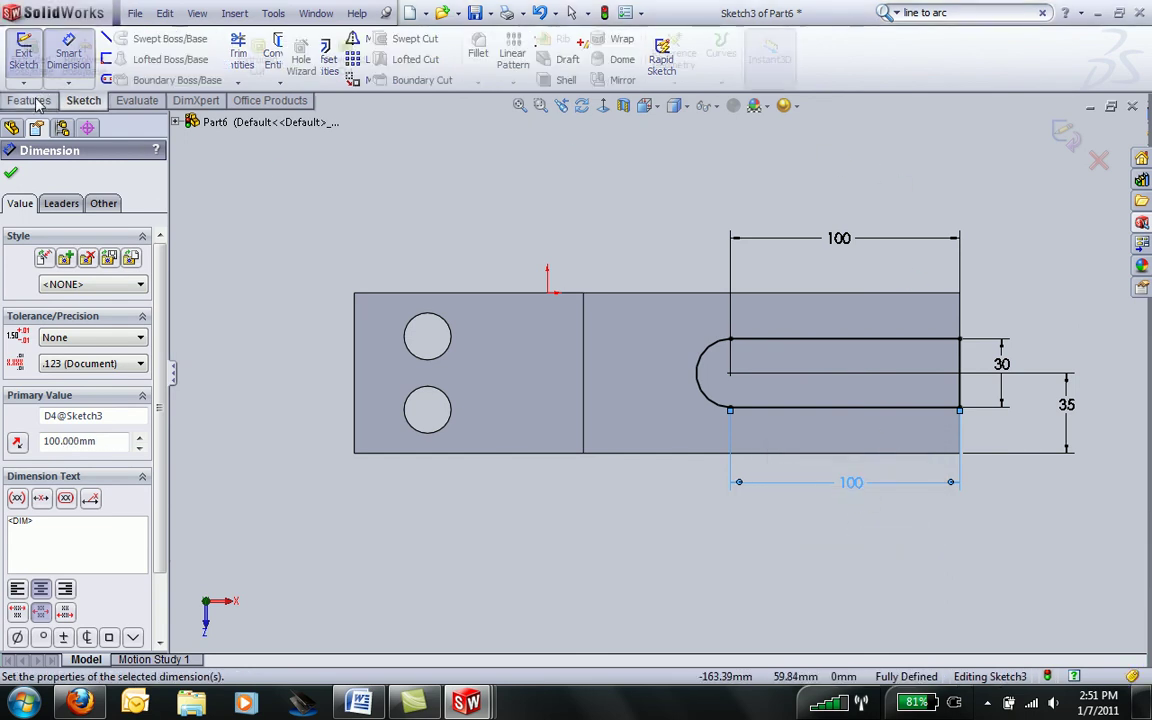
left_click(258, 63)
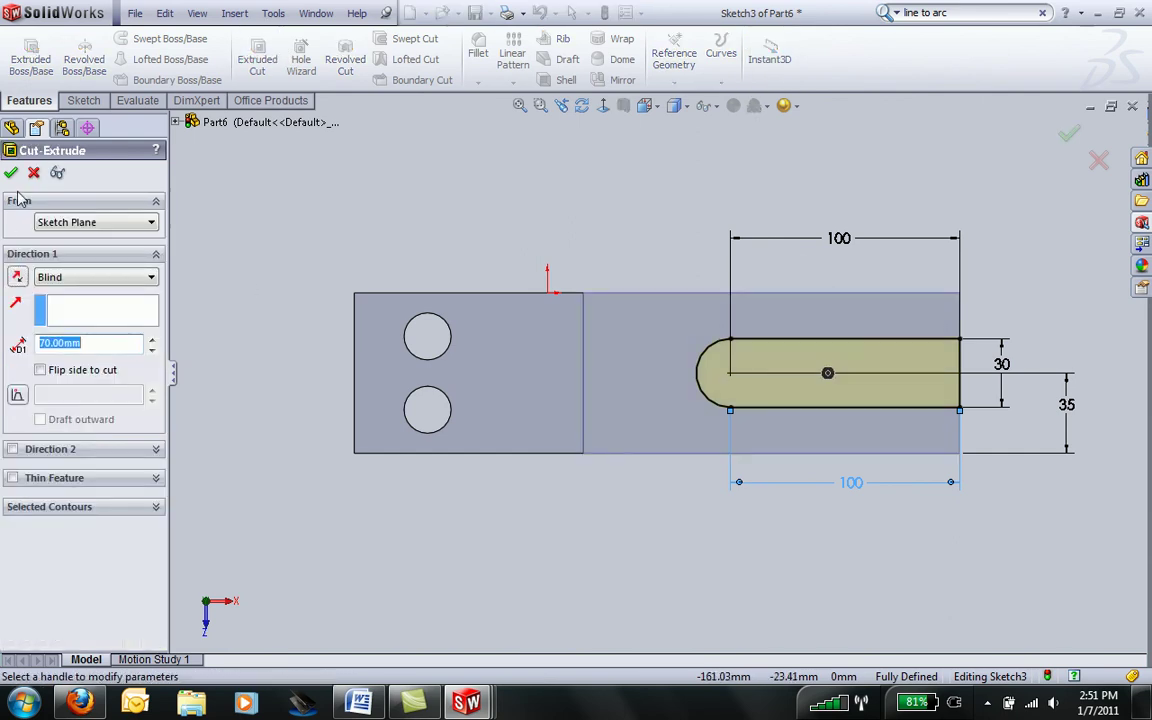
left_click(12, 175)
- Set up a constant-radius fillet of 5 mm and select the two inside bend edges between the riser and the arms
middle_click_drag(617, 548, 576, 378)
key("Escape")
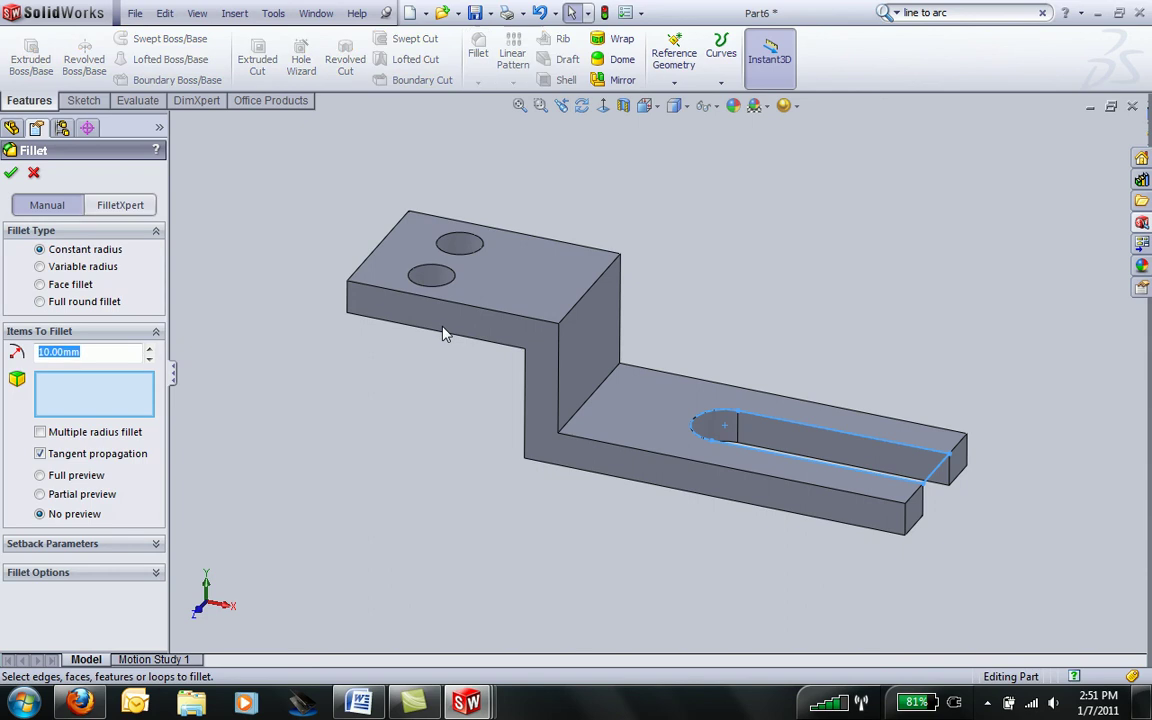
type("5")
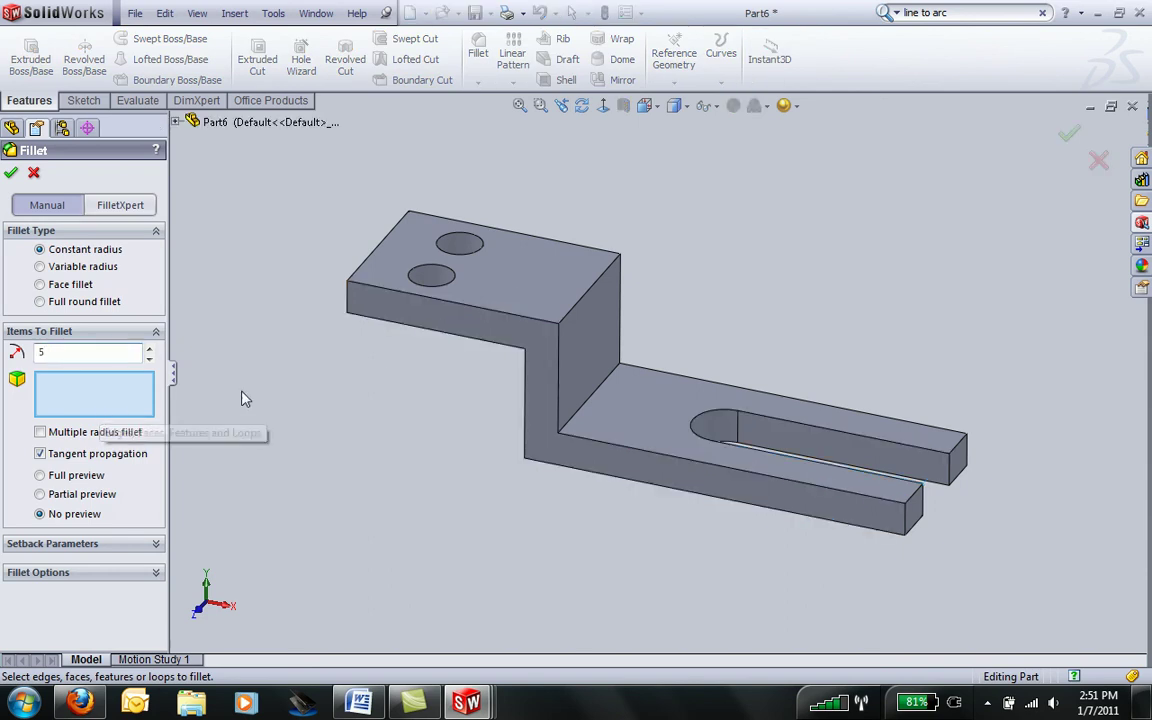
left_click(597, 405)
middle_click_drag(432, 458, 362, 315)
left_click(652, 262)
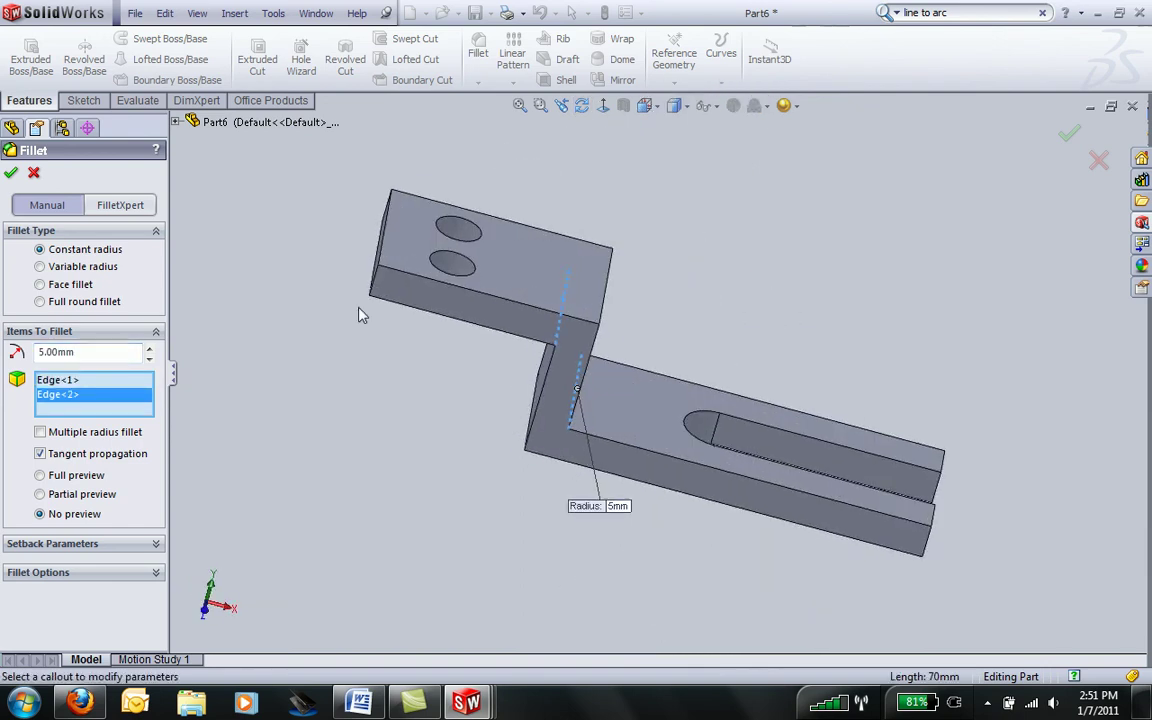
- Add the two outer corner edges at each arm's free end to the 5 mm fillet selection and apply the fillet
left_click(380, 283)
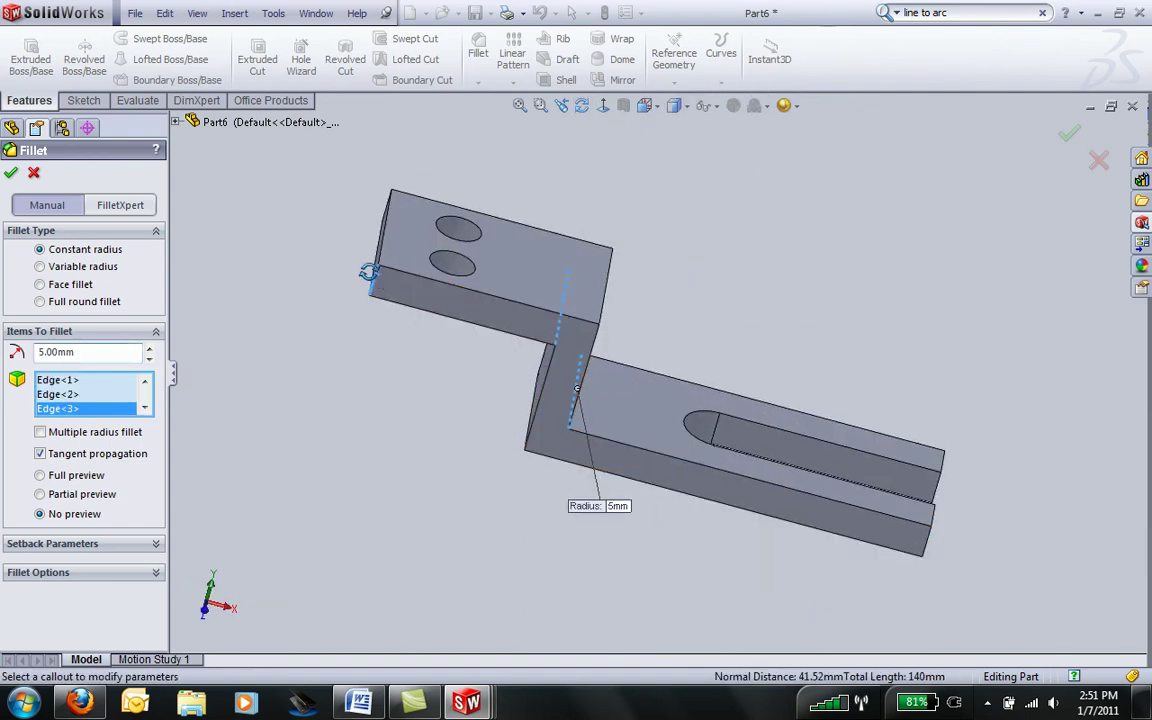
middle_click_drag(373, 270, 424, 321)
left_click(428, 220)
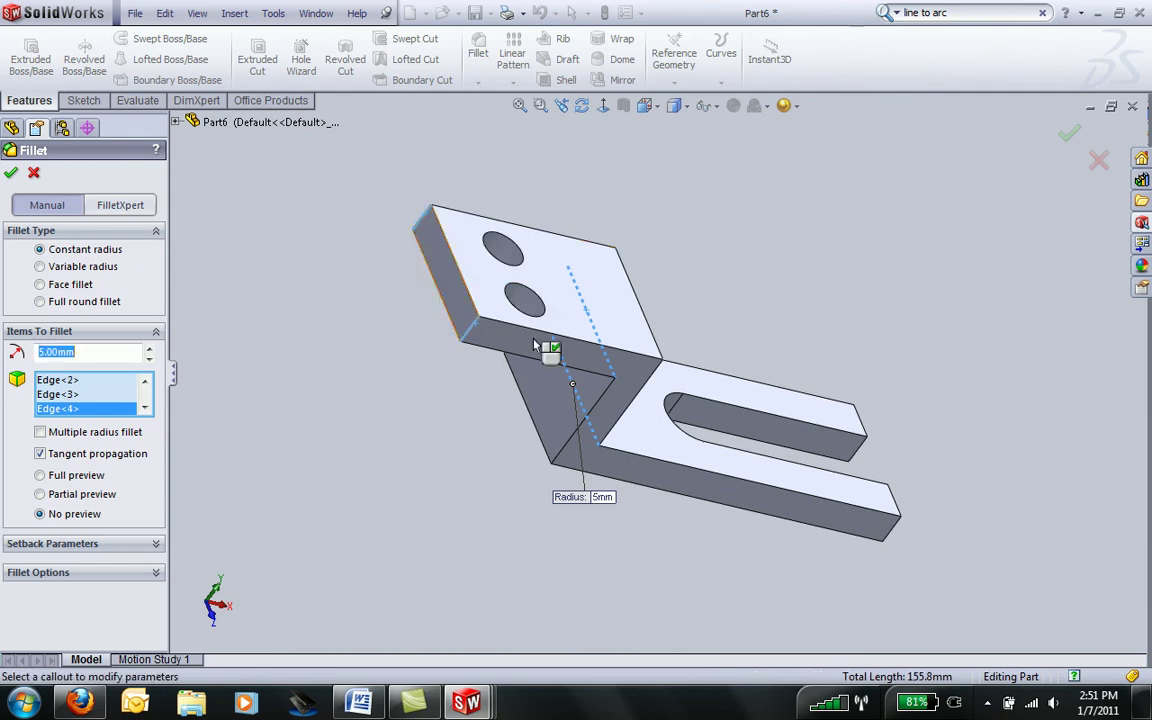
left_click(893, 541)
middle_click_drag(941, 380, 818, 244)
left_click(855, 543)
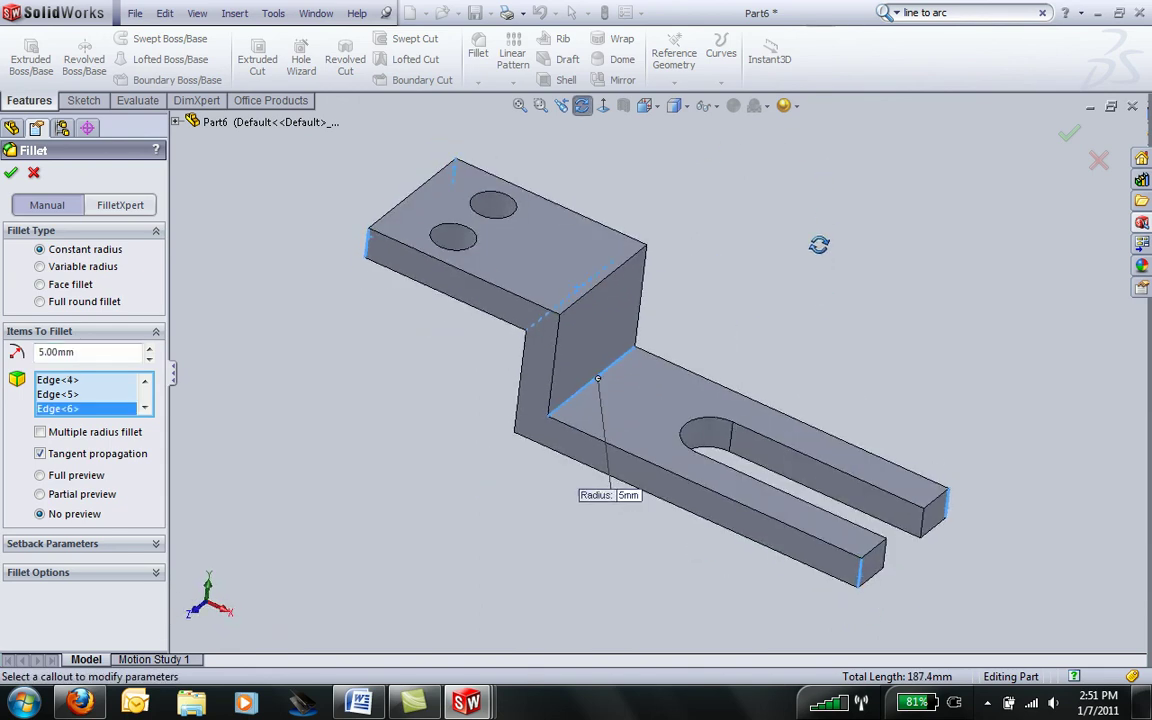
left_click(12, 174)
mouse_move(470, 410)
middle_mouse_down()
mouse_move(514, 314)
mouse_move(654, 244)
mouse_move(350, 357)
mouse_move(497, 286)
mouse_move(522, 391)
mouse_move(481, 404)
mouse_move(491, 406)
middle_mouse_up()
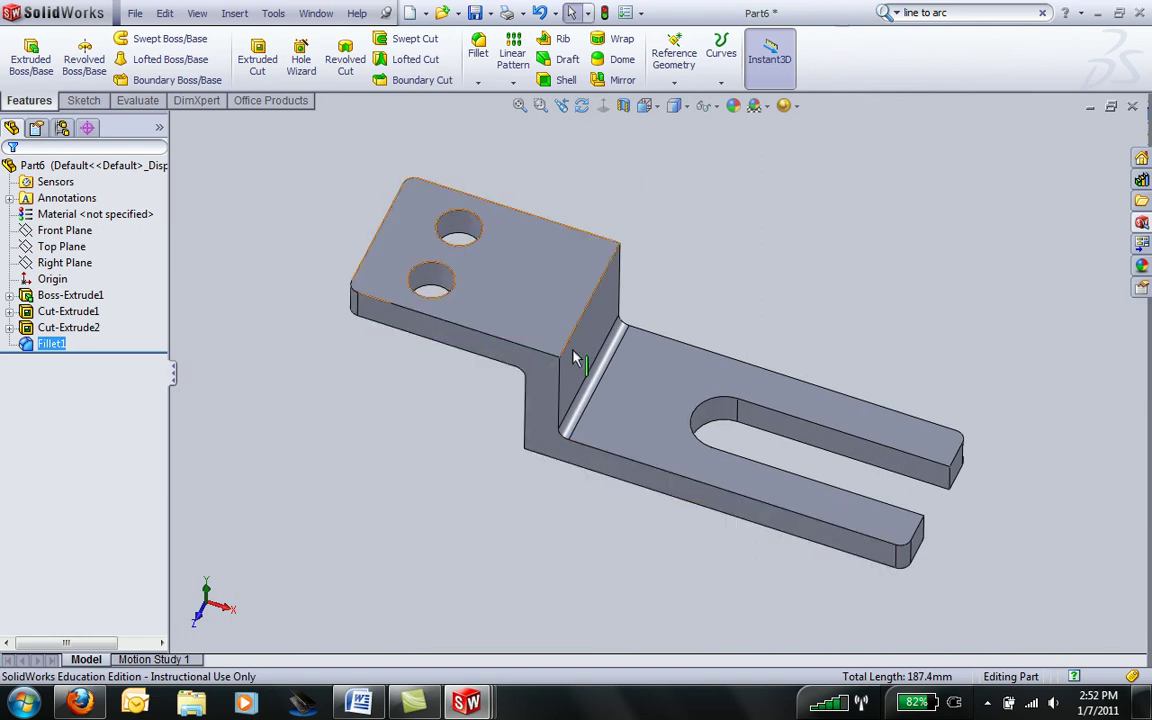